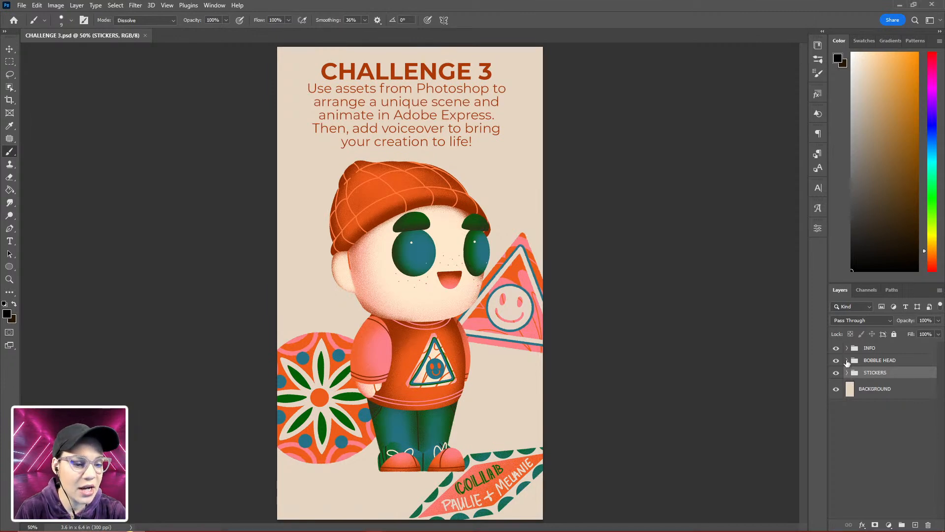
# Step: Examine the contents of the BOBBLE HEAD layer group and check what the BOBBLE HEAD and STICKERS groups show by toggling their visibility
pyautogui.click(846, 361)
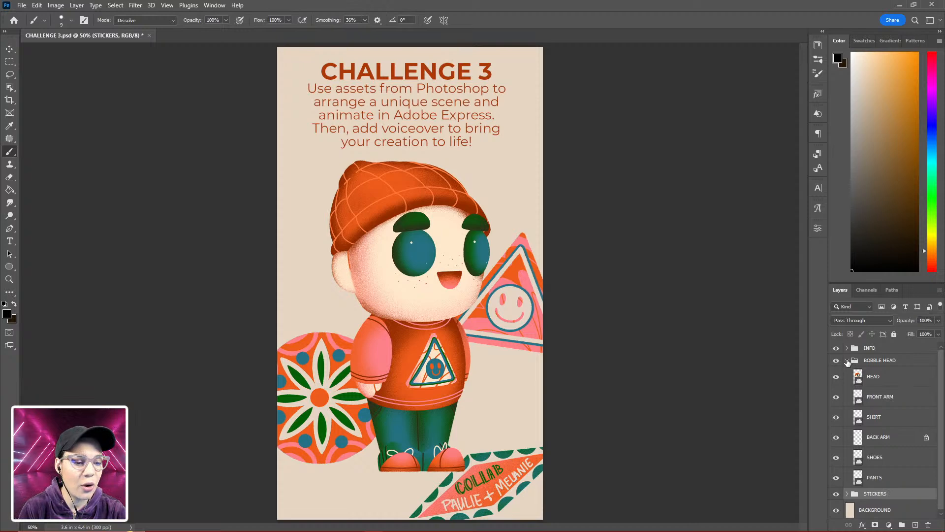
pyautogui.click(847, 361)
pyautogui.click(836, 361)
pyautogui.click(836, 361)
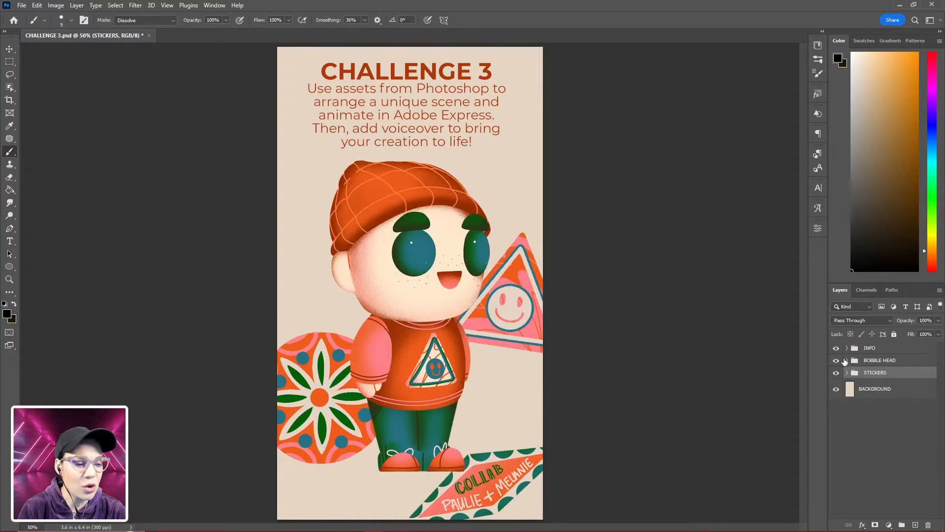
pyautogui.click(837, 374)
pyautogui.click(837, 373)
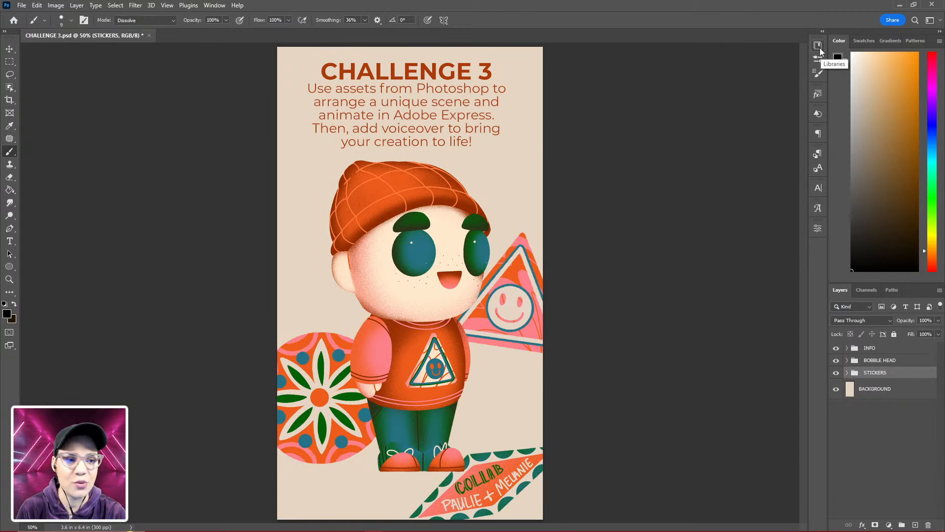
# Step: Reload the Creative Cloud libraries and examine the DESIGN CHALLENGE library's CHALLENGE 2, CHALLENGE 1 and ungrouped colour assets
pyautogui.click(818, 46)
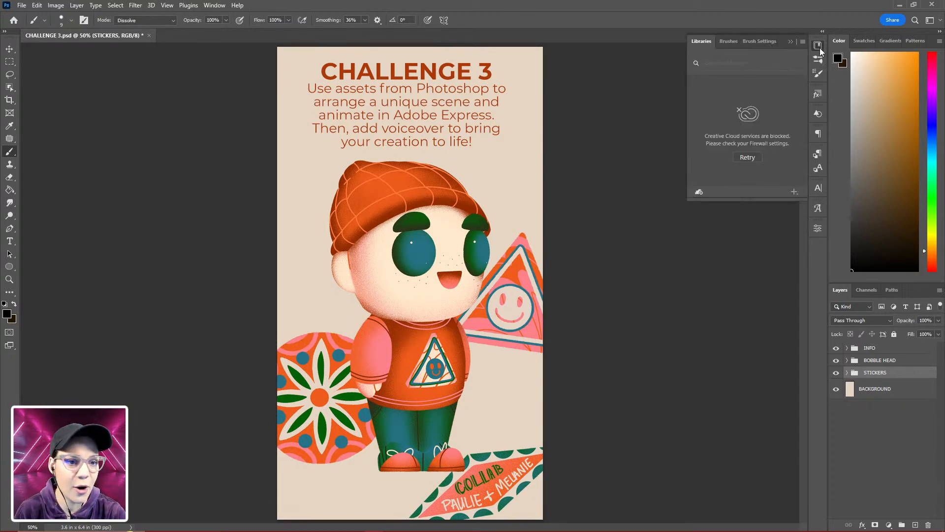
pyautogui.click(748, 158)
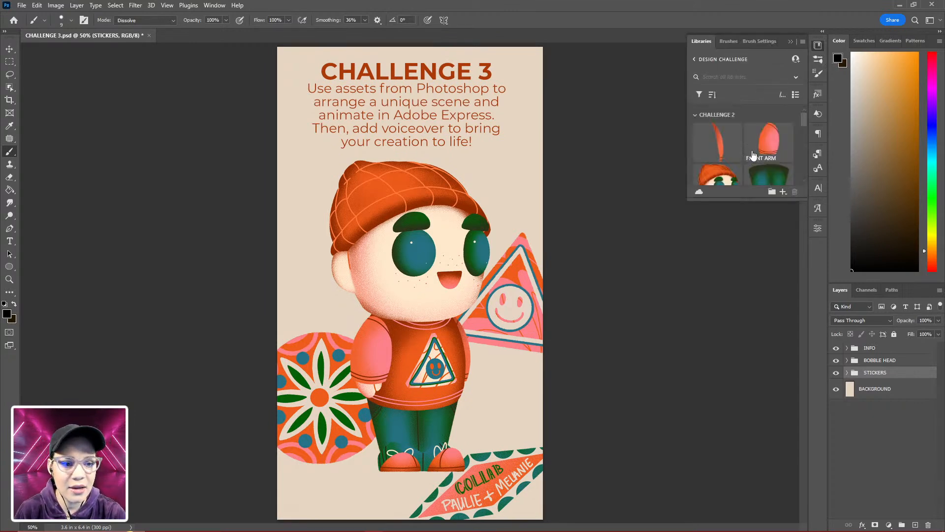
pyautogui.moveTo(754, 198); pyautogui.dragTo(750, 423)
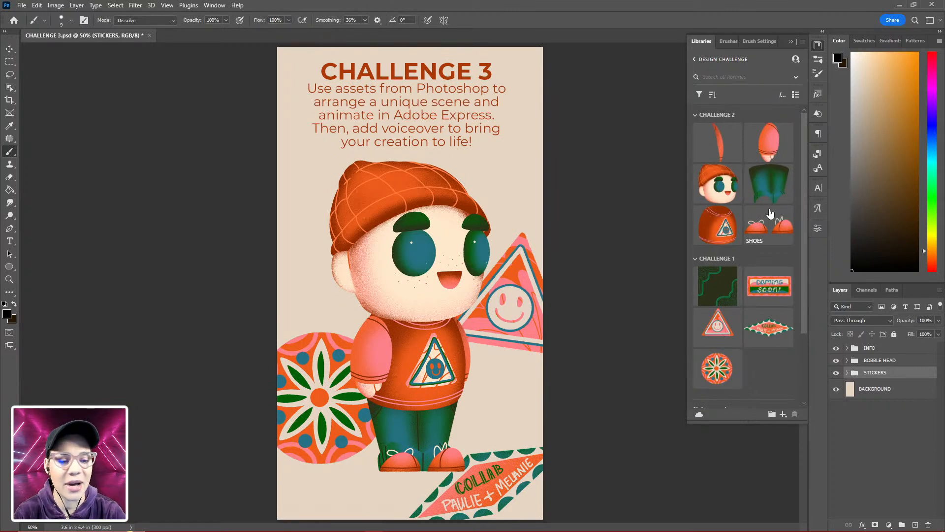
pyautogui.scroll(-3, 732, 317)
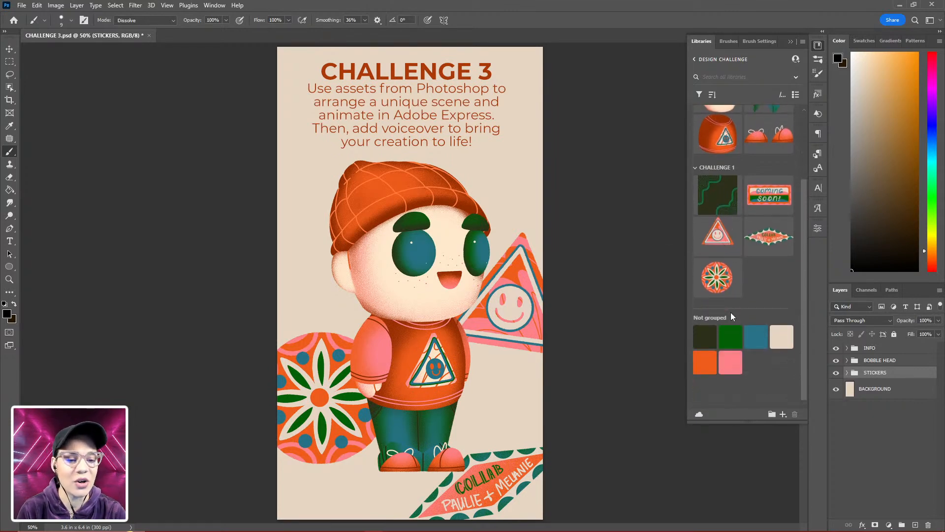
pyautogui.scroll(3, 757, 208)
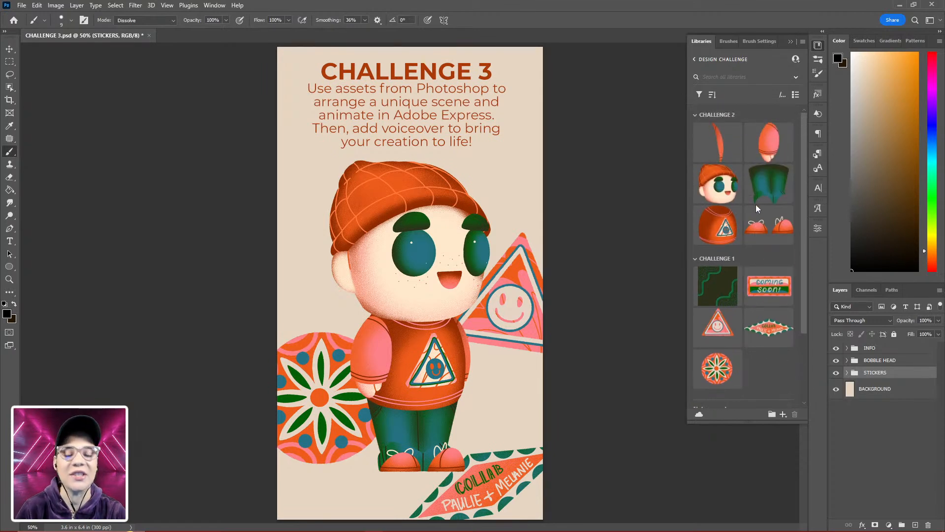
pyautogui.moveTo(766, 204)
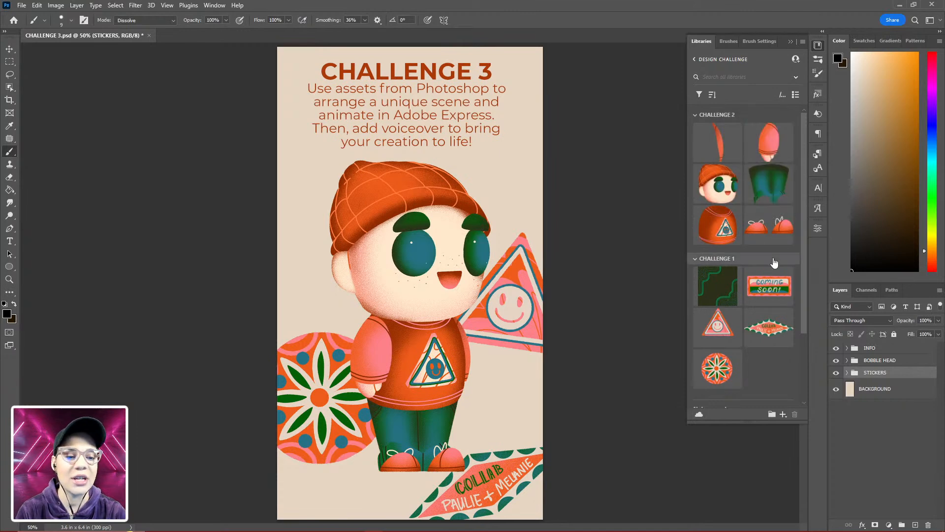
pyautogui.moveTo(774, 245)
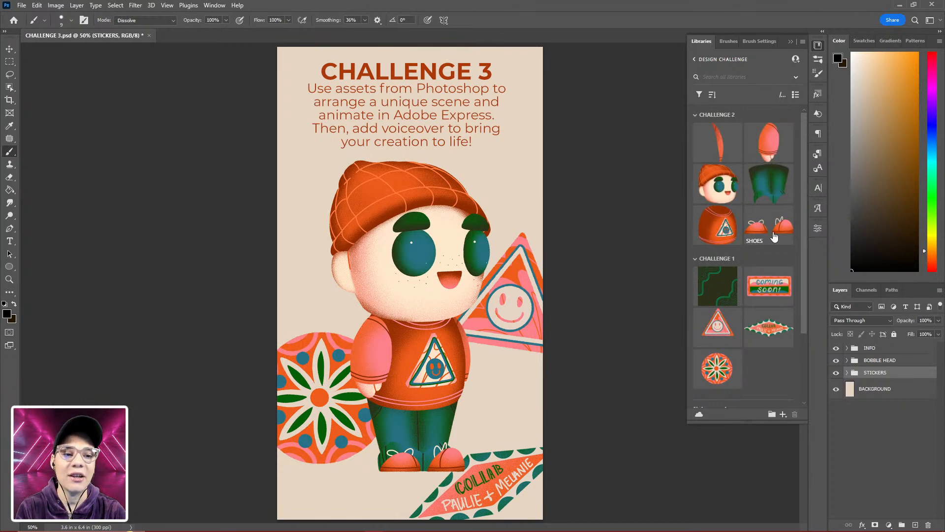
pyautogui.moveTo(720, 160)
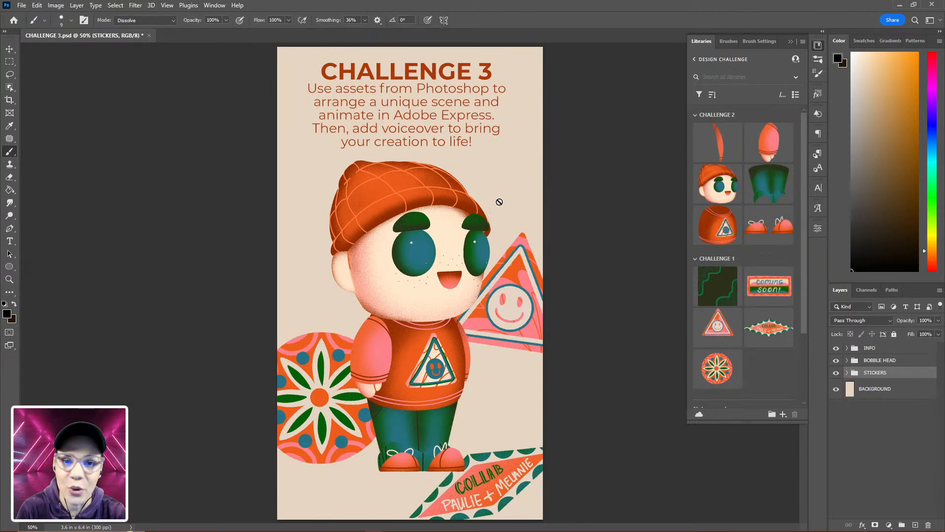
# Step: Switch from Photoshop to Adobe Express in the browser and show its home page
pyautogui.click(900, 6)
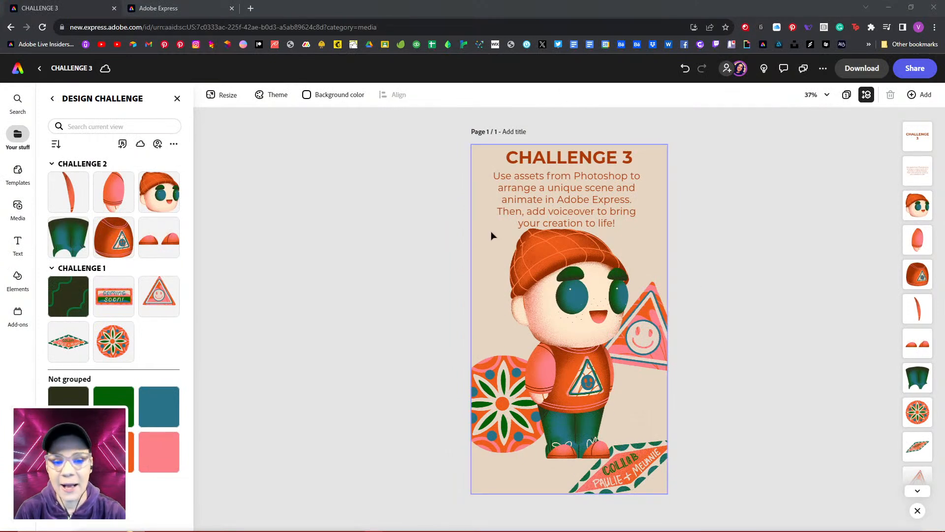
pyautogui.click(176, 9)
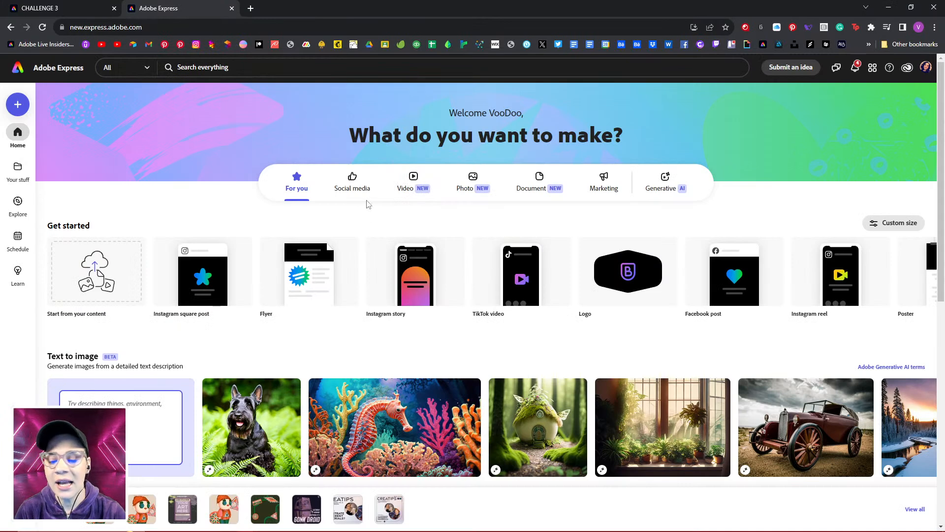
# Step: Examine the home page's Get started formats, generative text and image tools, quick actions and popular templates
pyautogui.moveTo(589, 260)
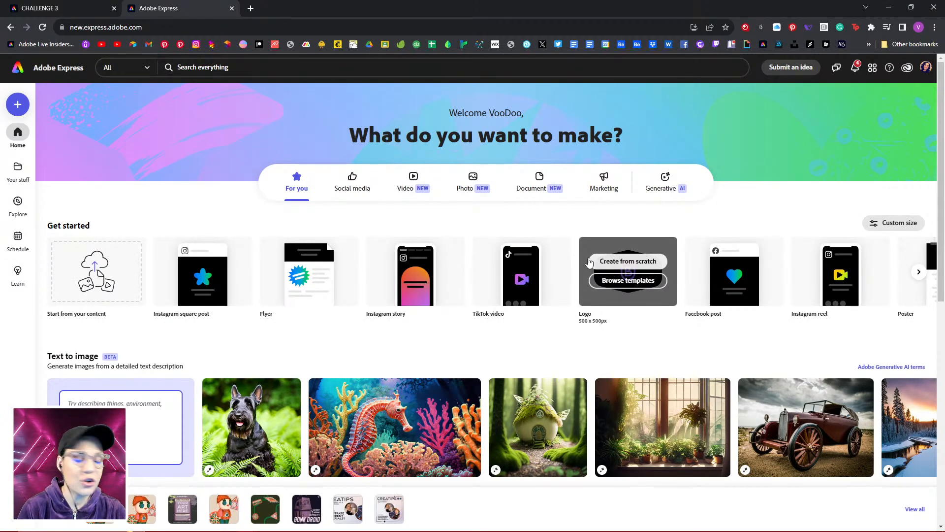
pyautogui.scroll(-1, 589, 261)
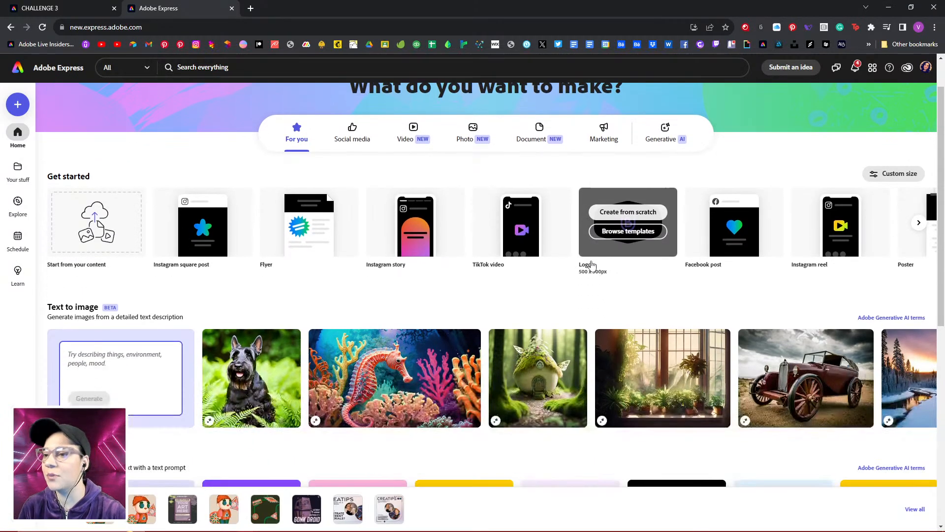
pyautogui.scroll(-8, 592, 265)
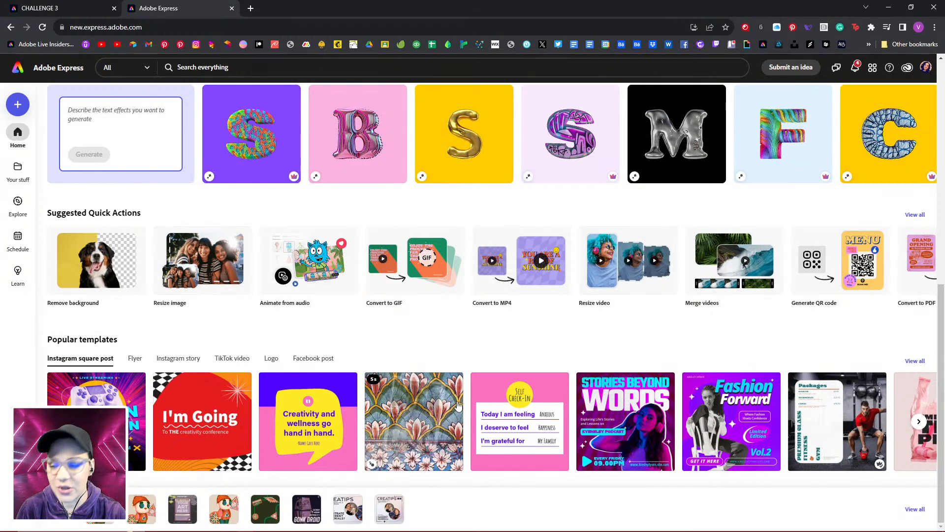
pyautogui.scroll(3, 443, 374)
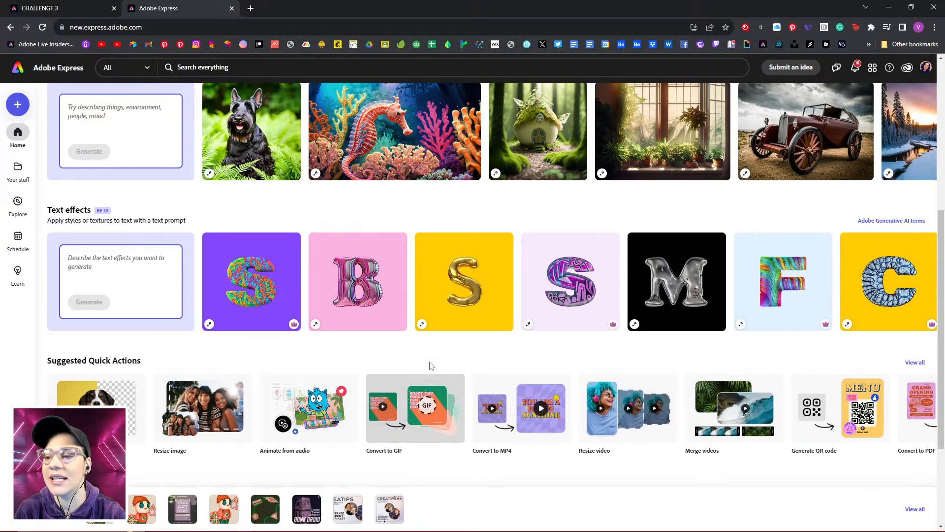
pyautogui.scroll(2, 345, 320)
pyautogui.scroll(2, 226, 266)
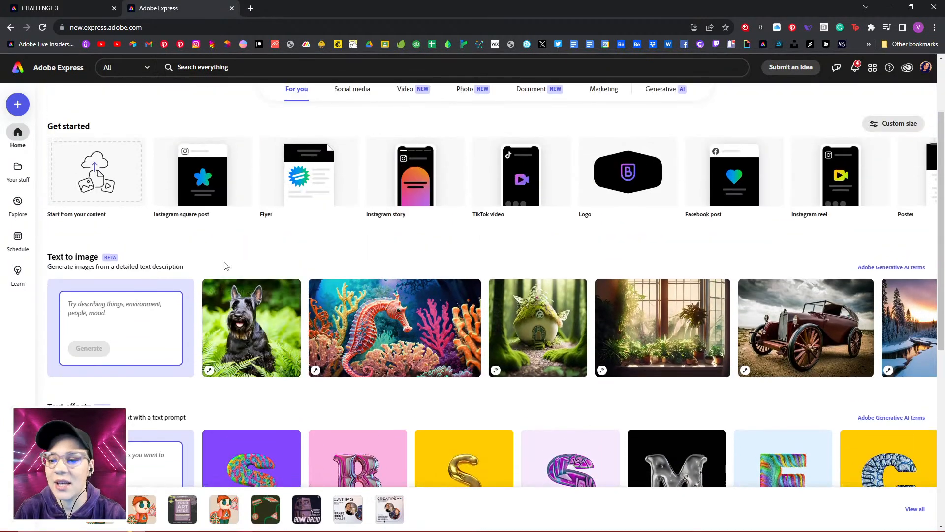
pyautogui.scroll(2, 226, 266)
pyautogui.moveTo(519, 296)
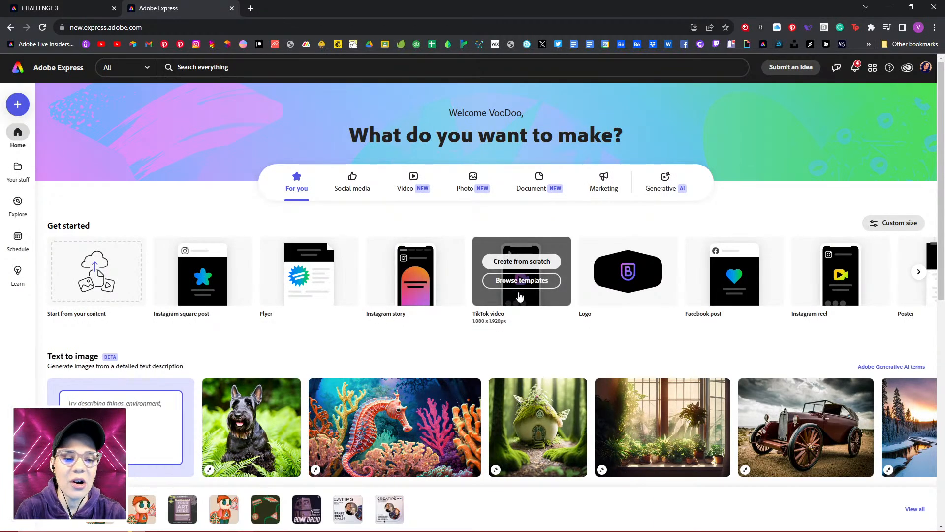
pyautogui.moveTo(843, 288)
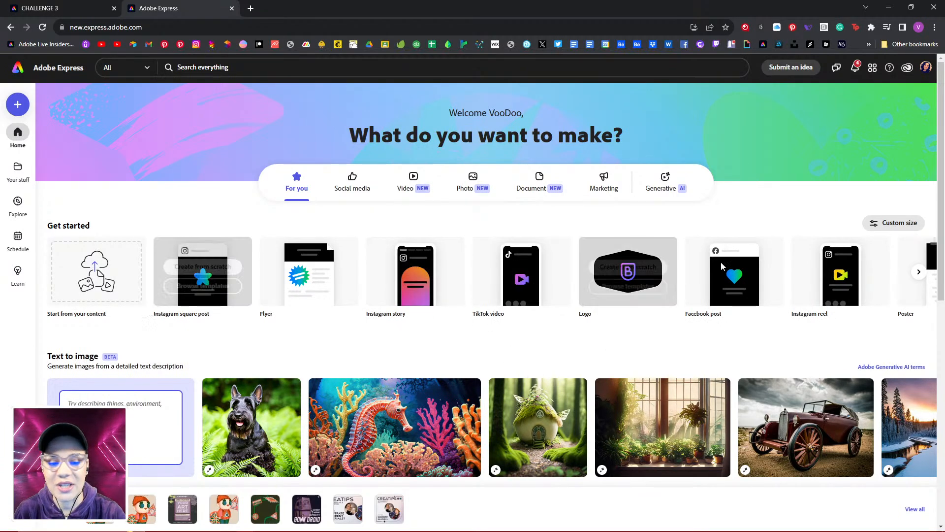
pyautogui.moveTo(755, 274)
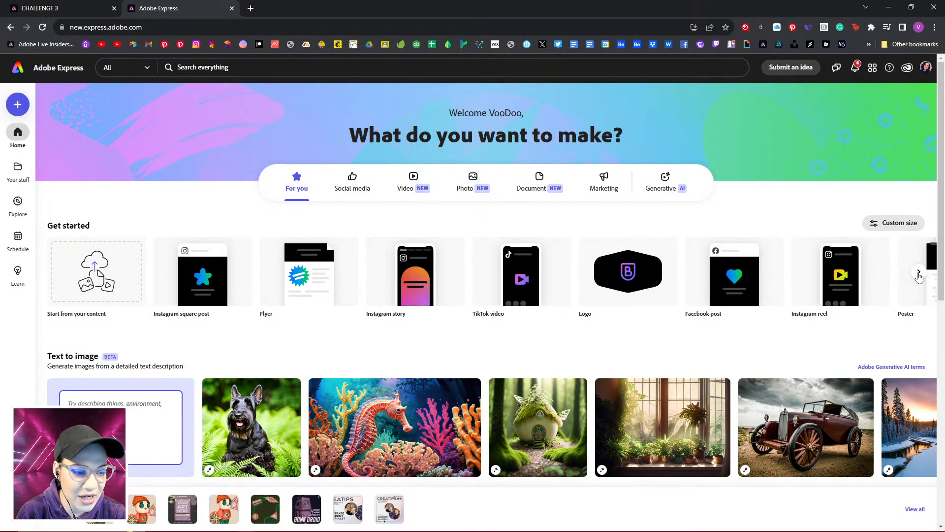
pyautogui.click(918, 272)
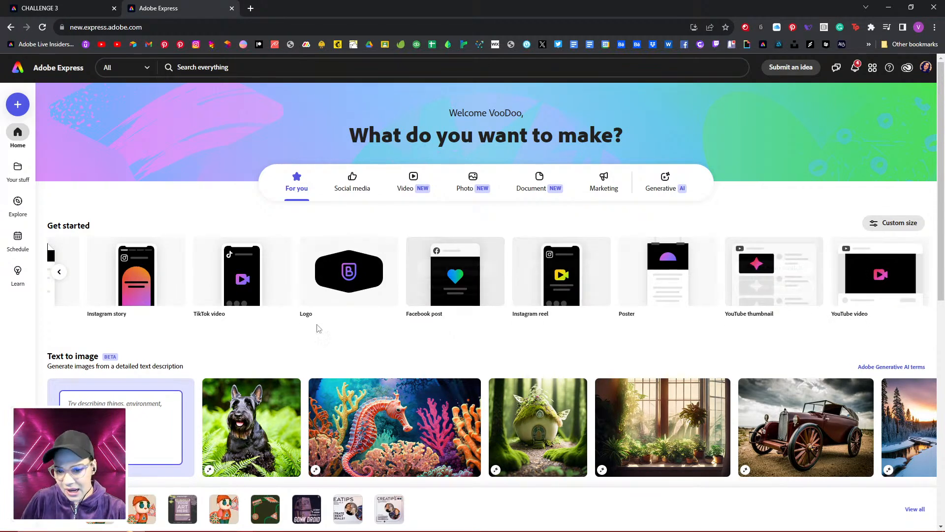
pyautogui.moveTo(336, 309)
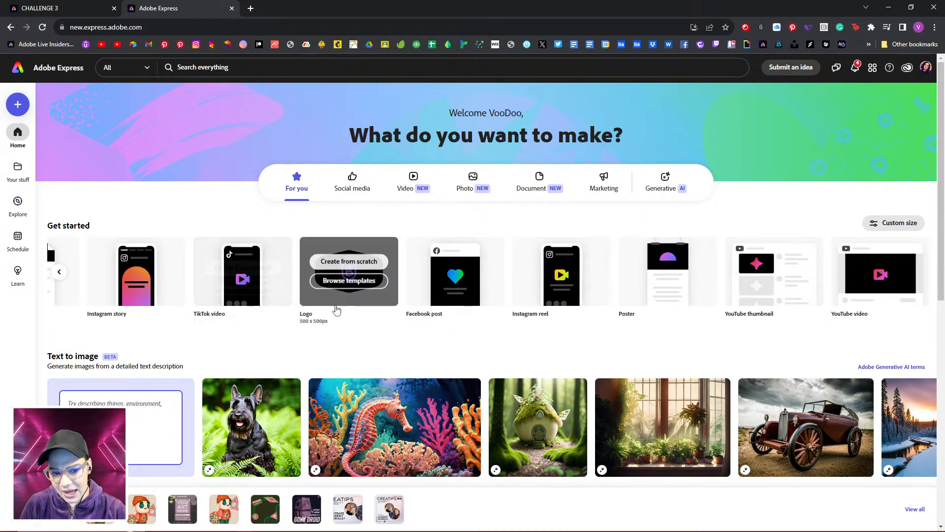
pyautogui.click(60, 271)
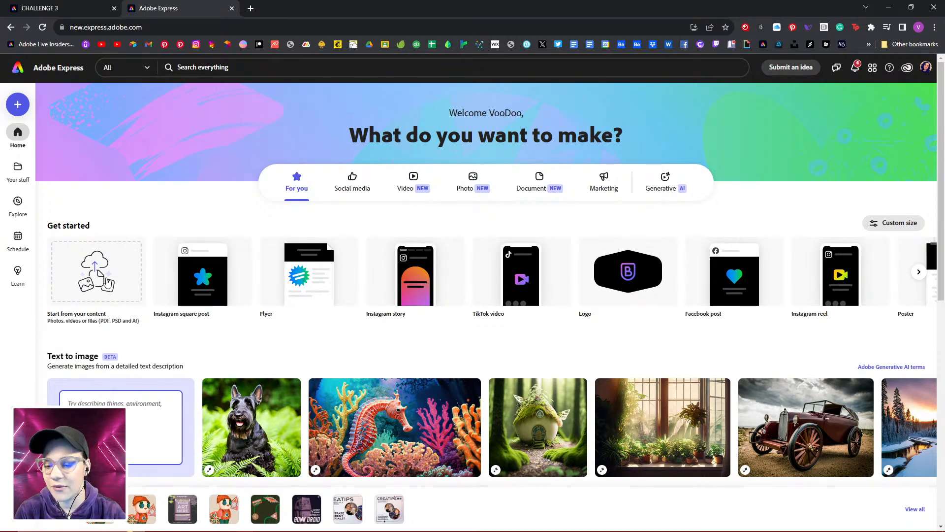
# Step: Upload the CHALLENGE 3 Photoshop file as the starting content for a new design
pyautogui.click(106, 282)
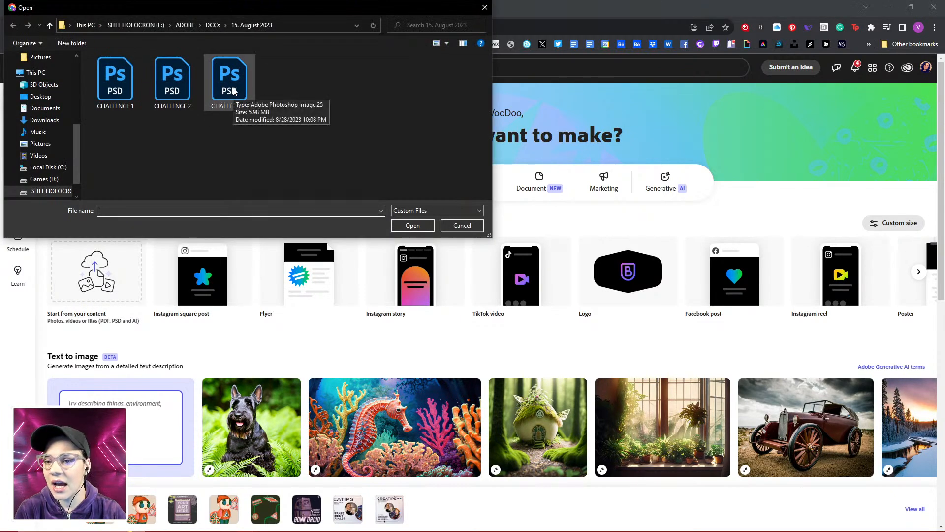
pyautogui.click(229, 81)
pyautogui.click(413, 225)
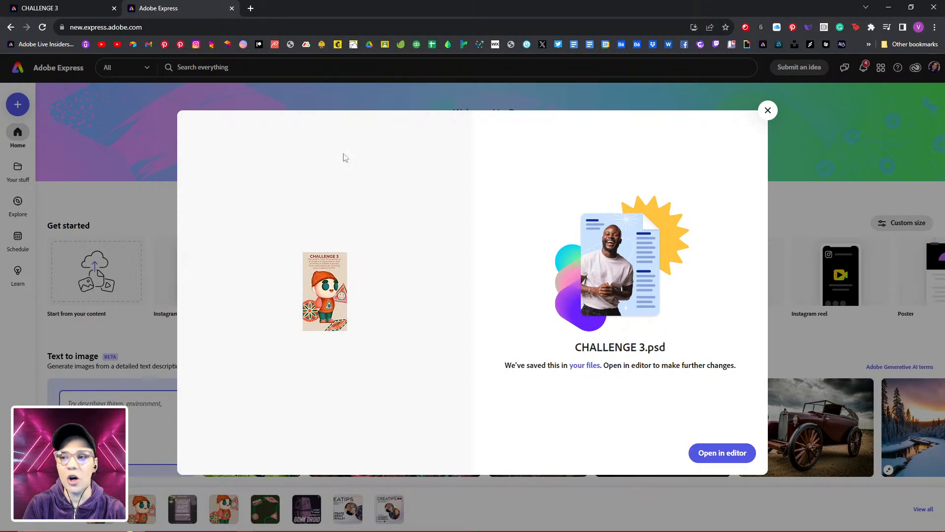
# Step: Switch to the already open CHALLENGE 3 design and nudge the character's head image slightly upward
pyautogui.click(93, 9)
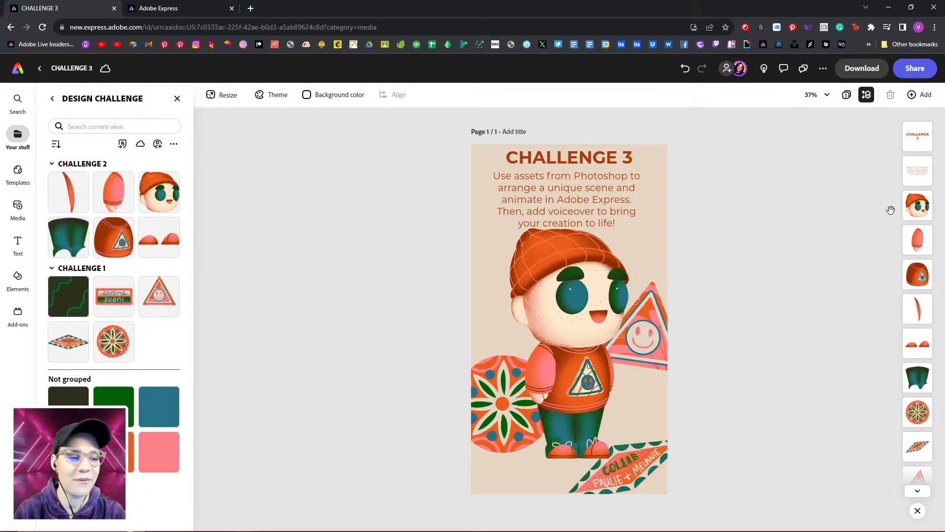
pyautogui.scroll(-1, 918, 239)
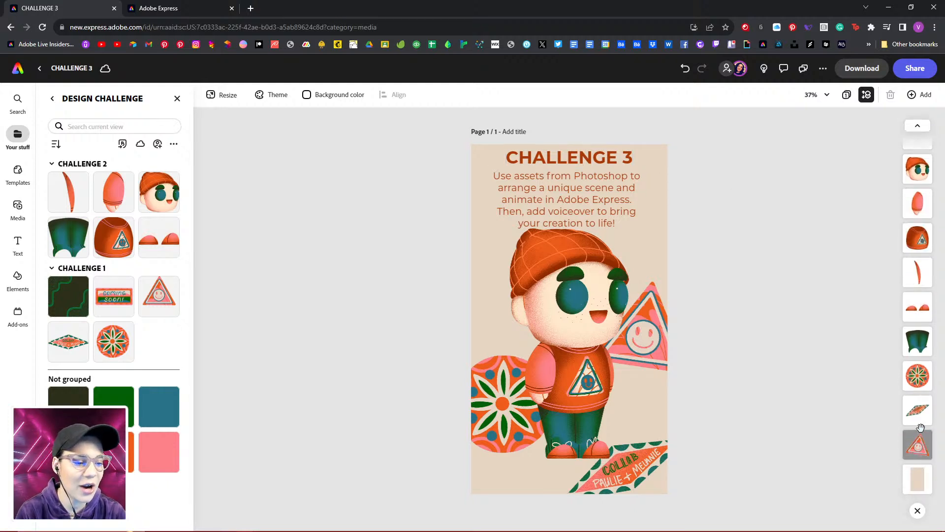
pyautogui.scroll(2, 918, 170)
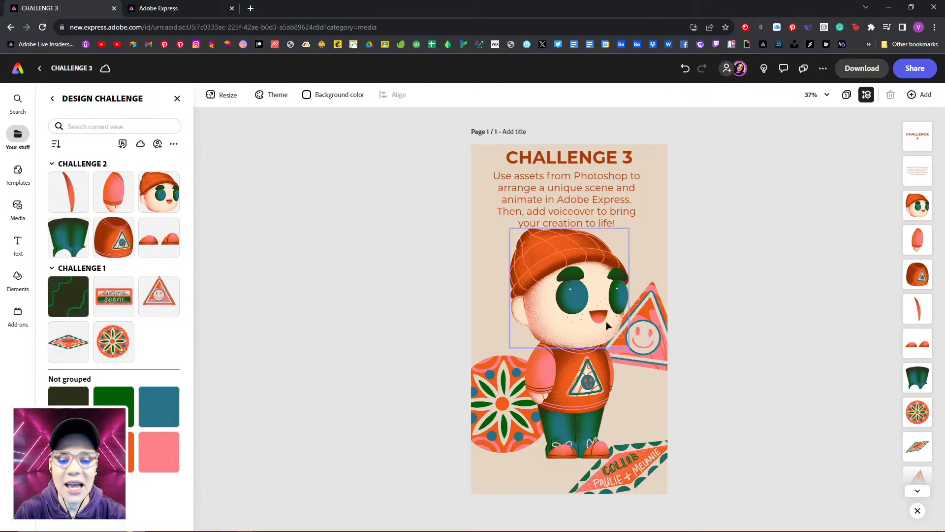
pyautogui.moveTo(582, 316)
pyautogui.mouseDown()
pyautogui.moveTo(562, 217)
pyautogui.moveTo(598, 357)
pyautogui.moveTo(598, 236)
pyautogui.moveTo(575, 342)
pyautogui.moveTo(640, 233)
pyautogui.moveTo(576, 241)
pyautogui.moveTo(581, 312)
pyautogui.mouseUp()
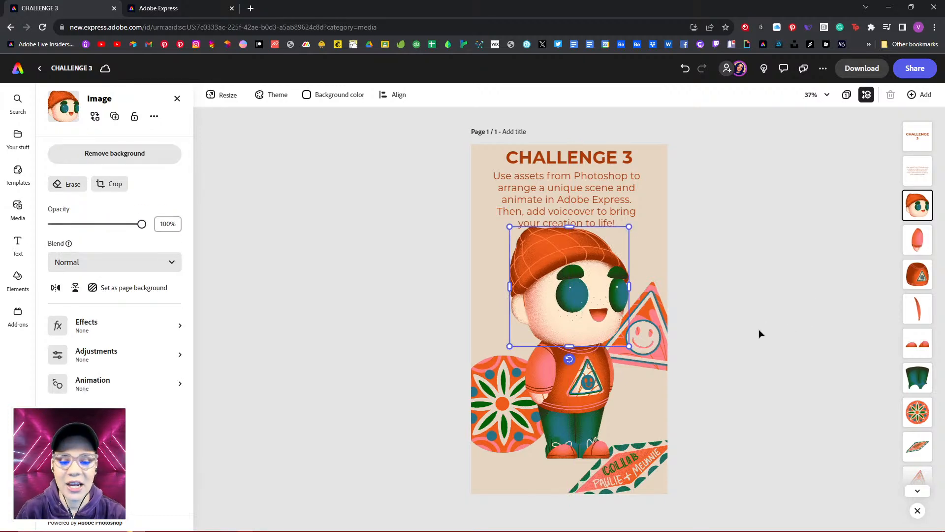
pyautogui.click(756, 348)
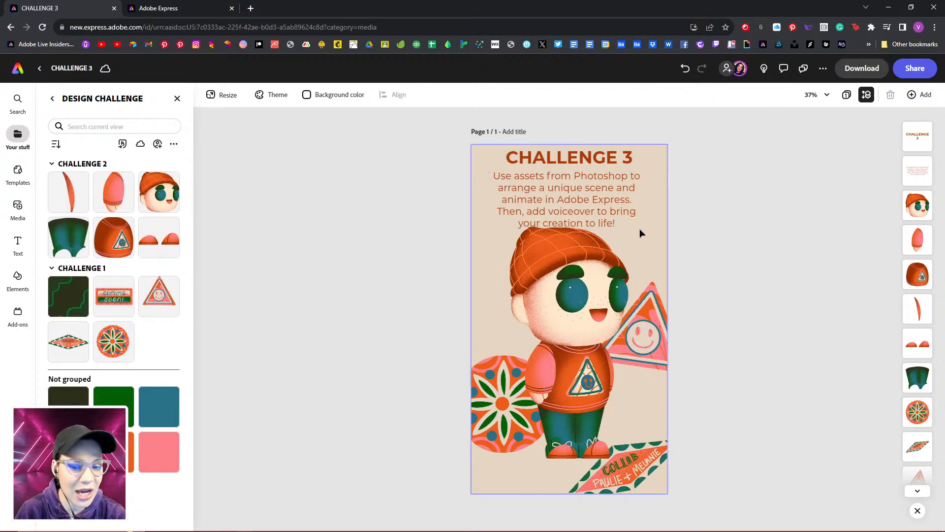
# Step: Delete the challenge description paragraph and the CHALLENGE 3 title from the page
pyautogui.click(610, 205)
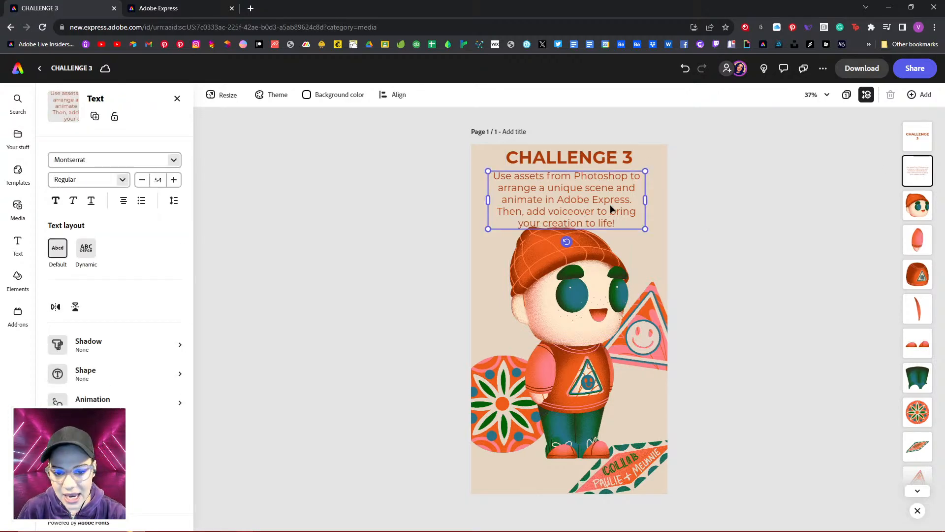
pyautogui.press('Delete')
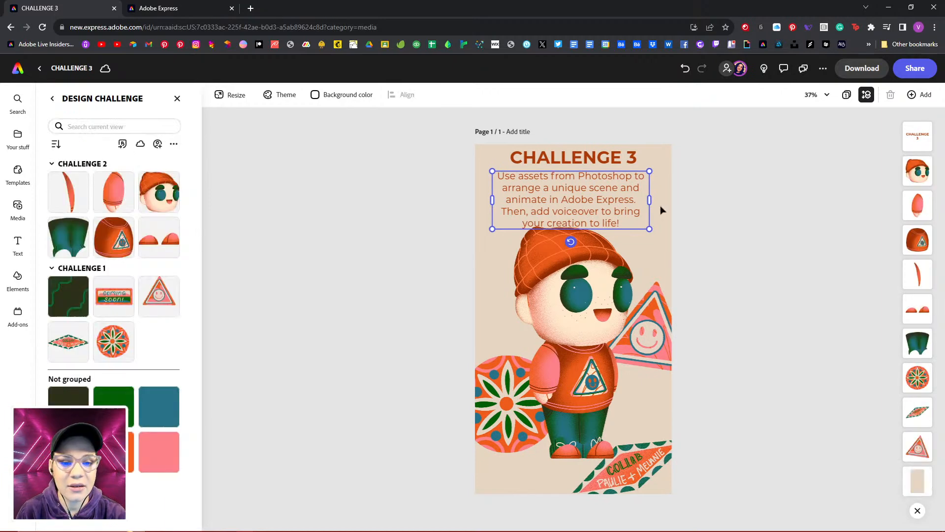
pyautogui.press('Delete')
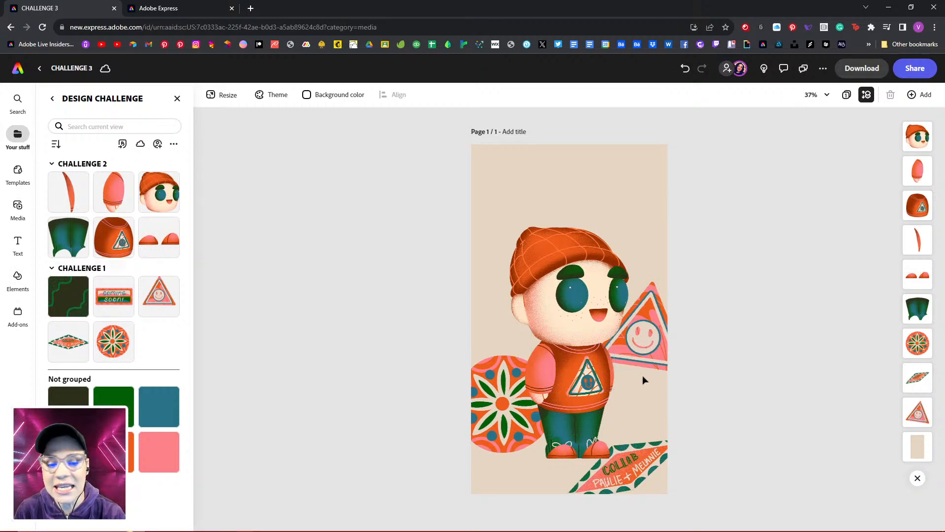
# Step: Apply a Slide in entrance animation to the character's pink near arm
pyautogui.click(614, 376)
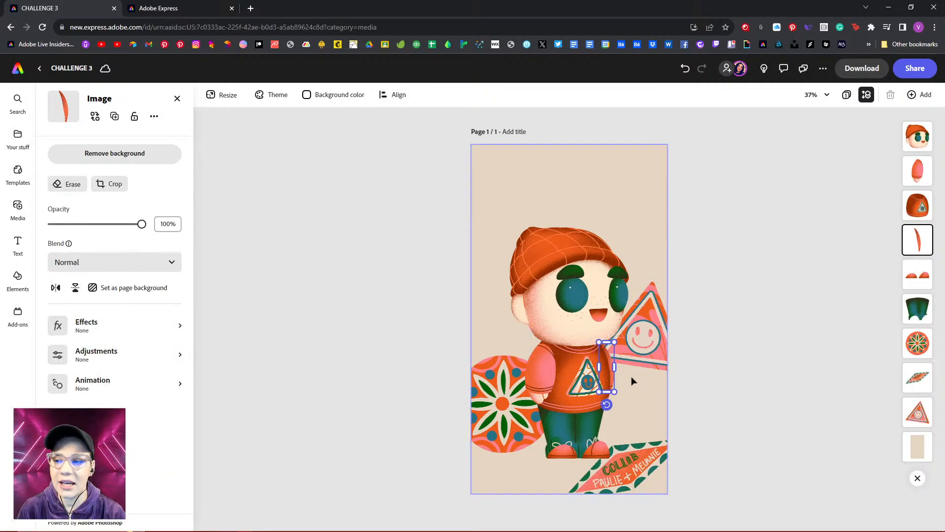
pyautogui.click(536, 379)
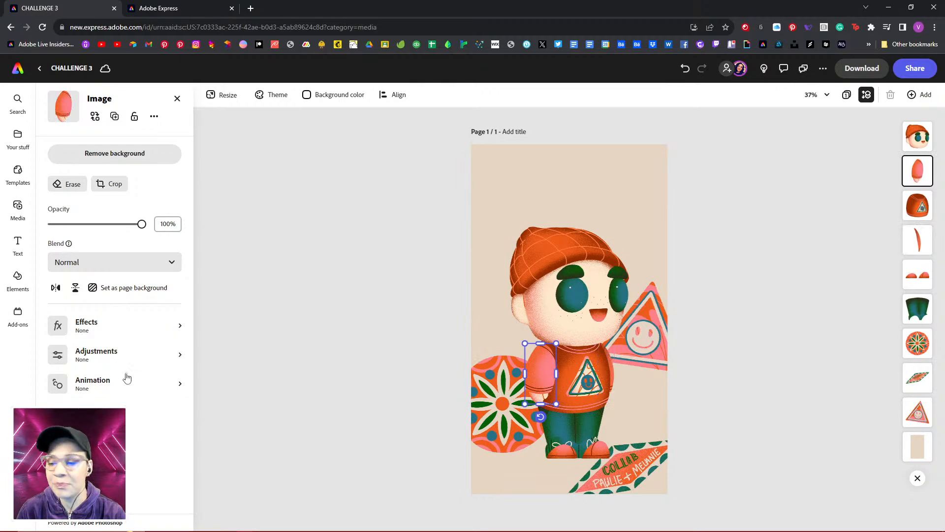
pyautogui.click(117, 388)
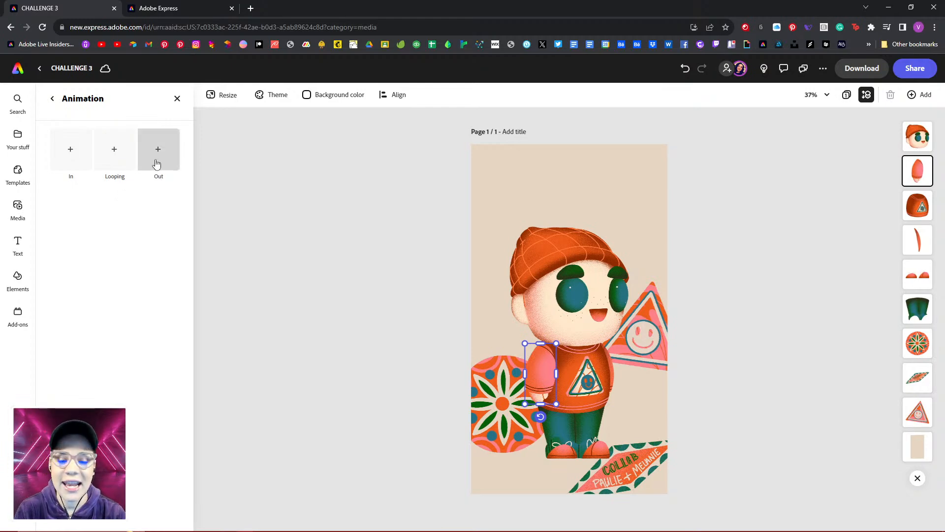
pyautogui.click(72, 160)
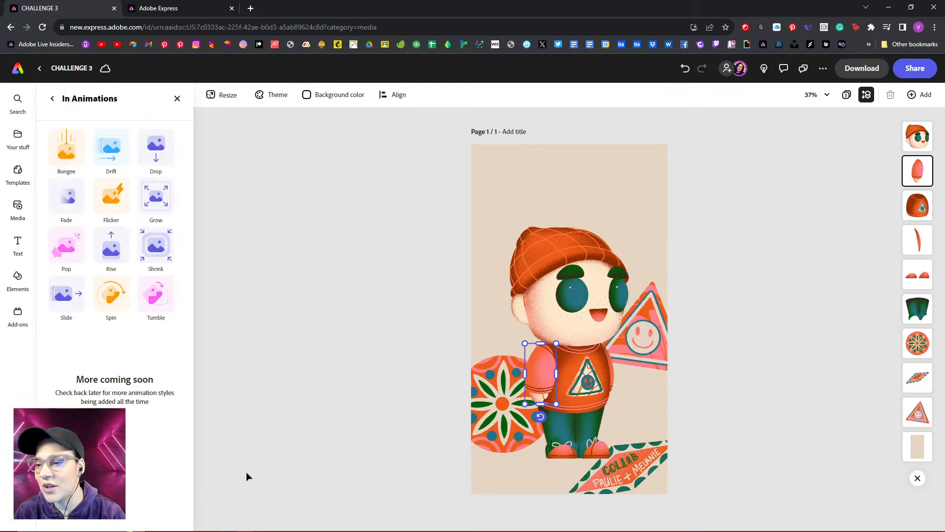
pyautogui.click(74, 301)
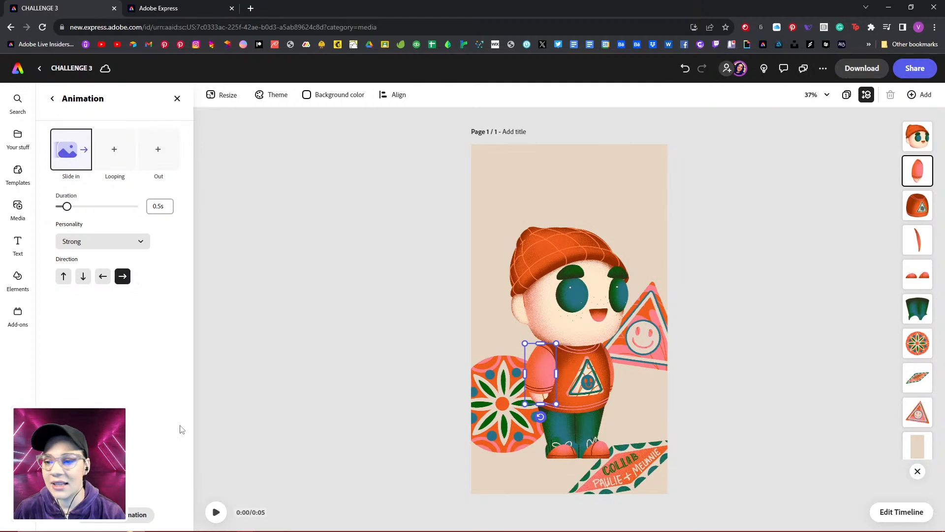
# Step: Apply a Slide in entrance animation to the character's thin orange far arm, with its direction set to leftward
pyautogui.click(613, 380)
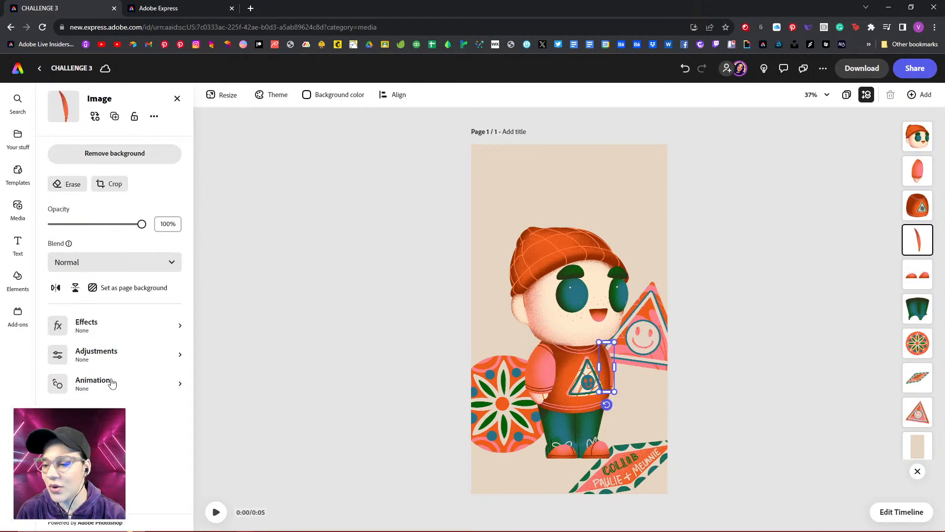
pyautogui.click(113, 384)
pyautogui.click(68, 150)
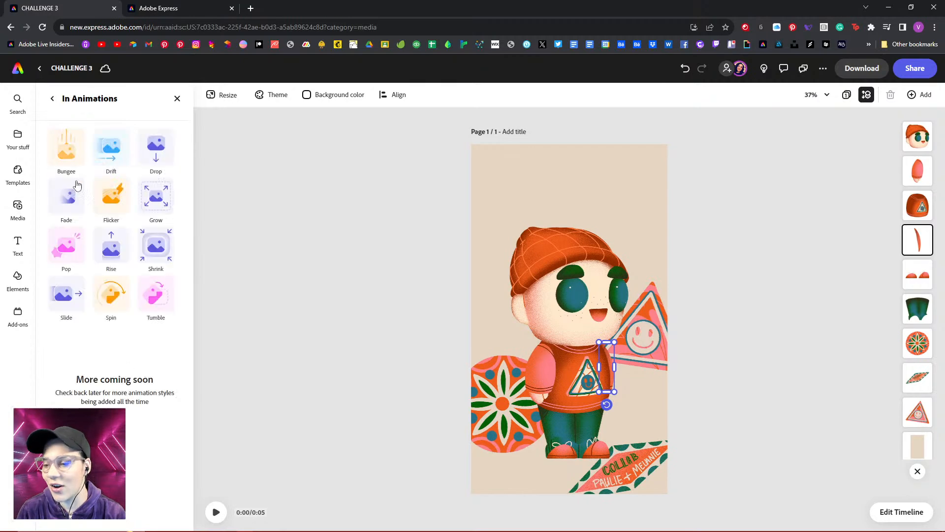
pyautogui.click(64, 297)
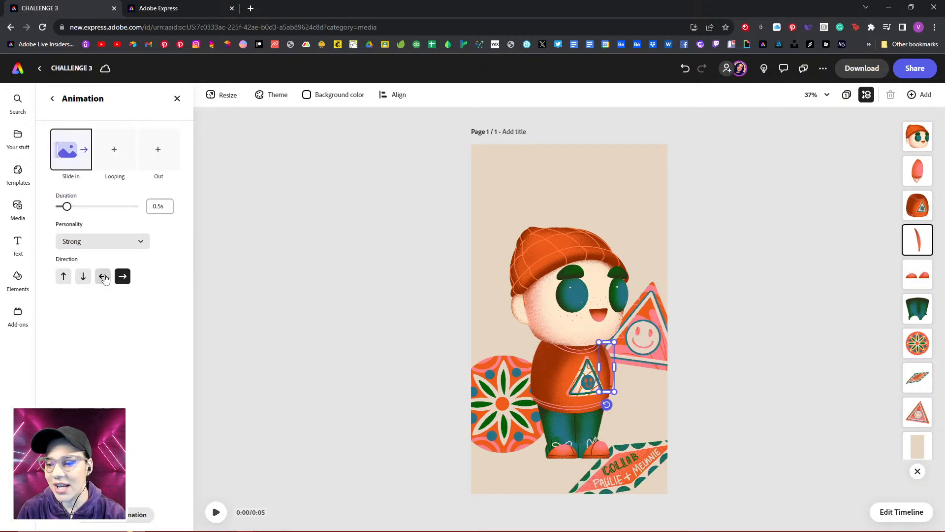
pyautogui.click(103, 277)
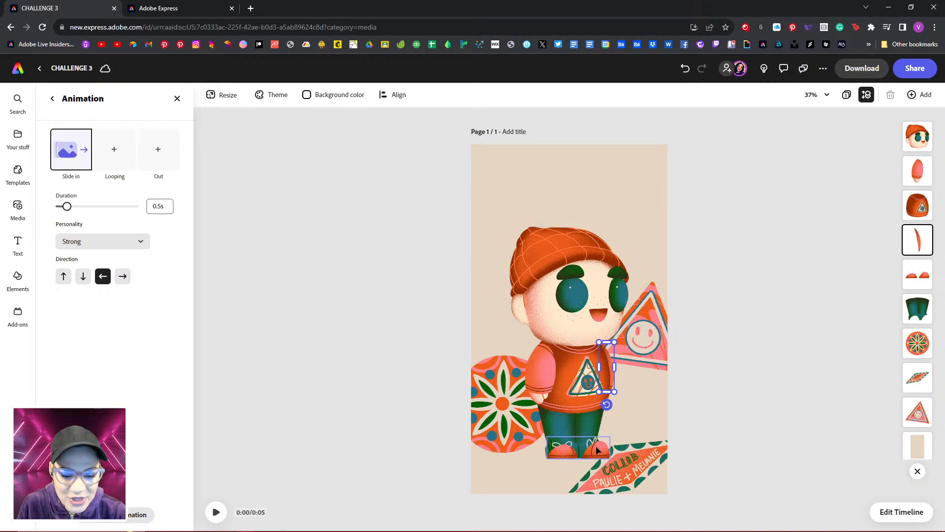
# Step: Apply a Slide in entrance animation to the character's shoes, with its direction set to upward
pyautogui.click(574, 448)
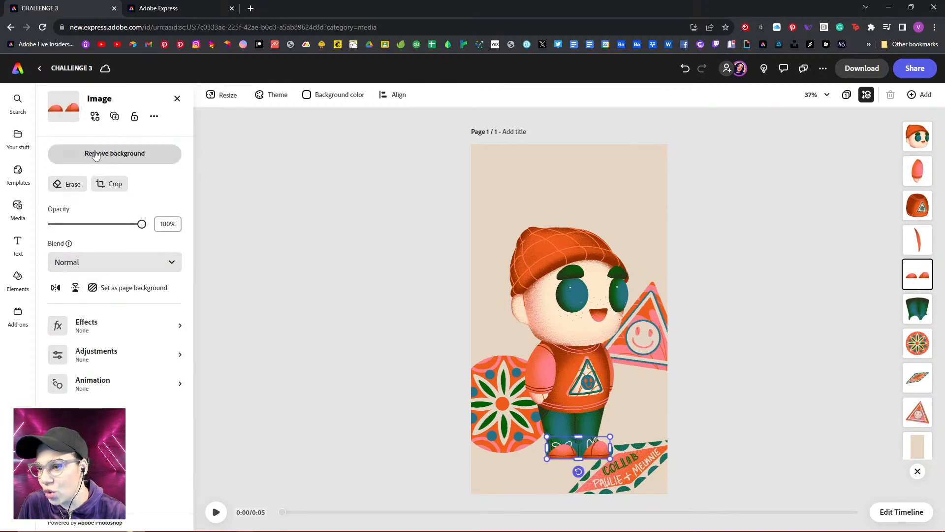
pyautogui.click(111, 384)
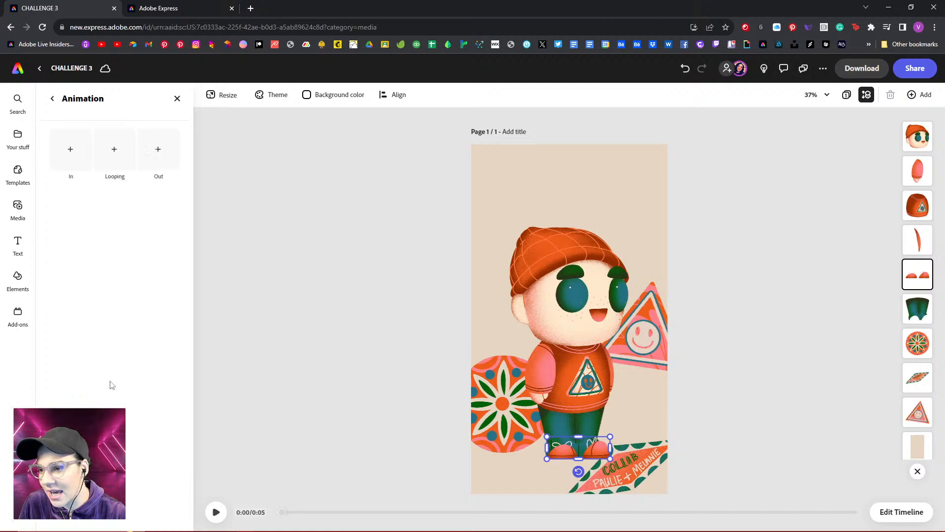
pyautogui.click(71, 156)
pyautogui.click(65, 298)
pyautogui.click(63, 276)
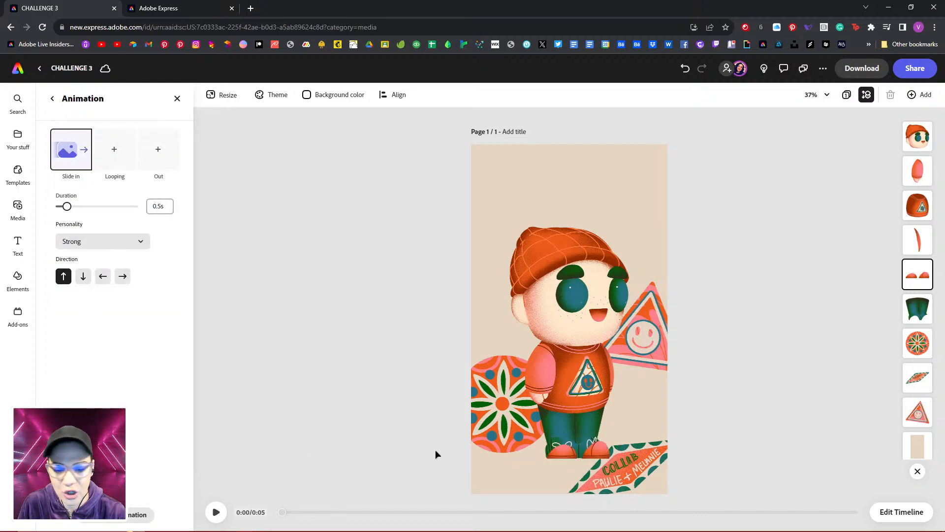
# Step: Apply a Slide in entrance animation to the green trousers, with its direction set to upward
pyautogui.click(585, 431)
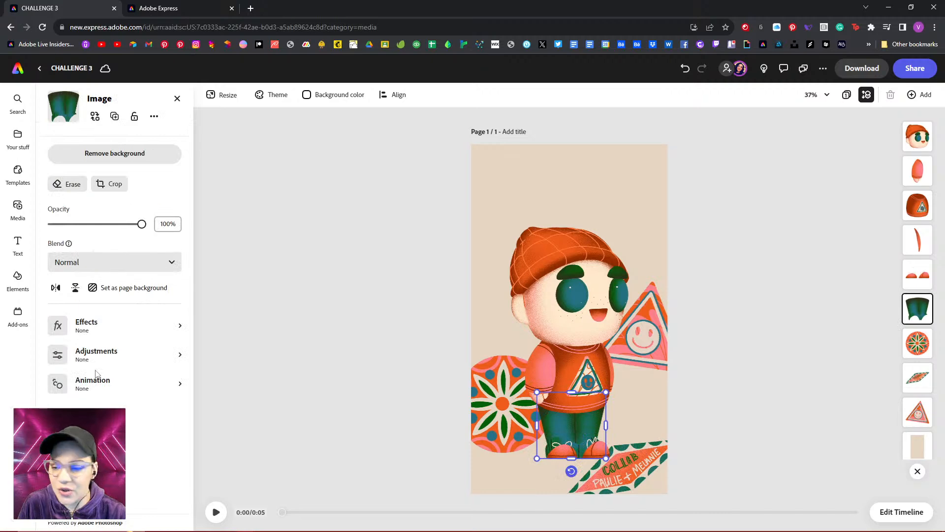
pyautogui.click(68, 387)
pyautogui.click(68, 160)
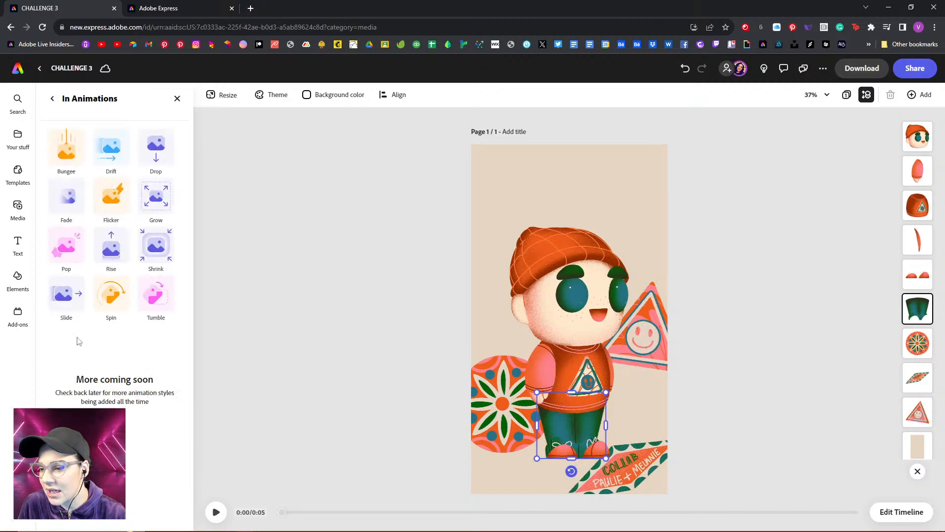
pyautogui.click(61, 297)
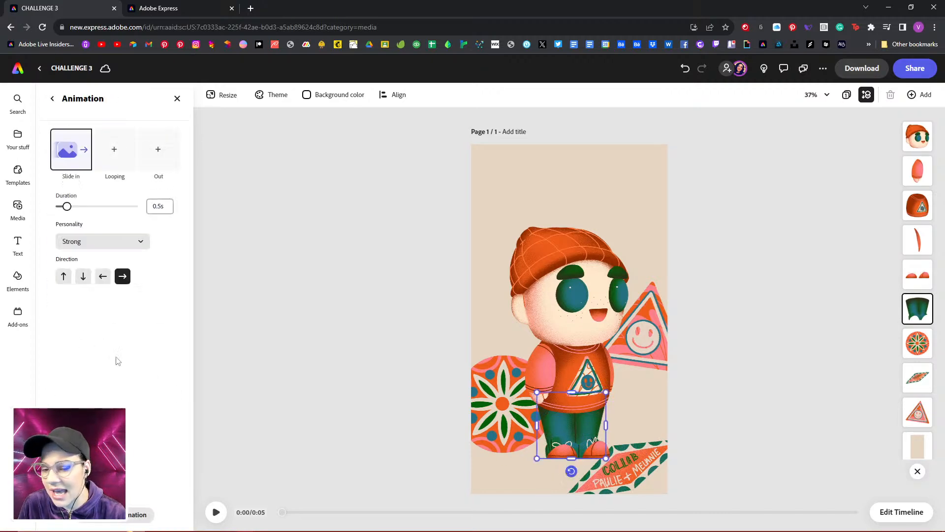
pyautogui.click(63, 277)
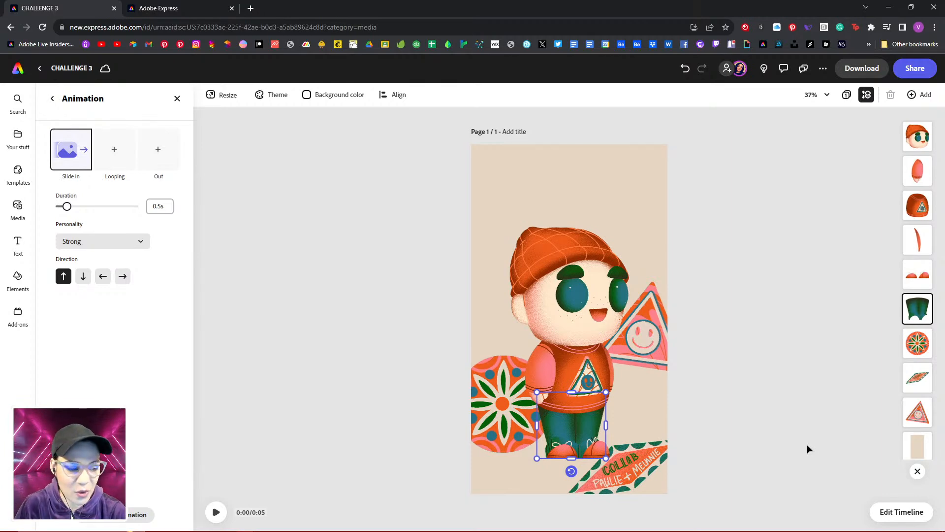
# Step: Show the scene's editing timeline and set the duration of the shoes' Slide in animation to 1 second
pyautogui.click(902, 513)
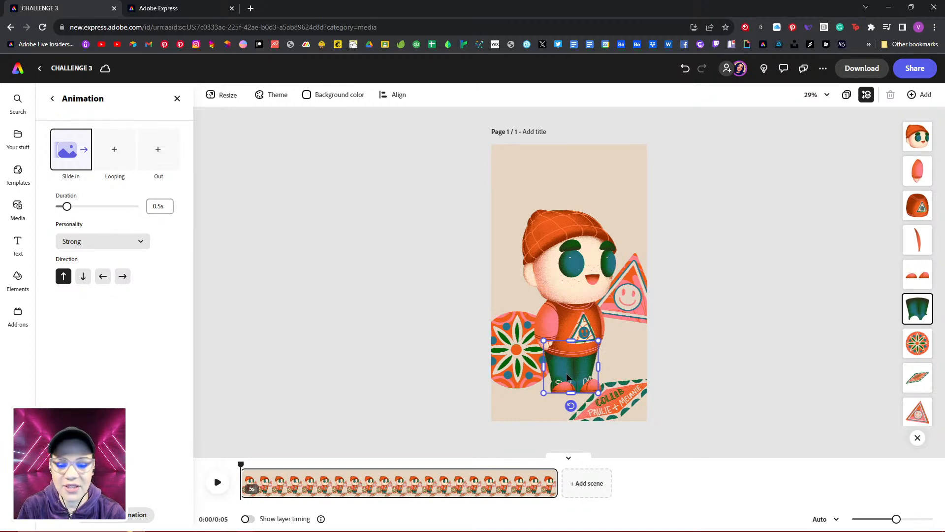
pyautogui.click(567, 389)
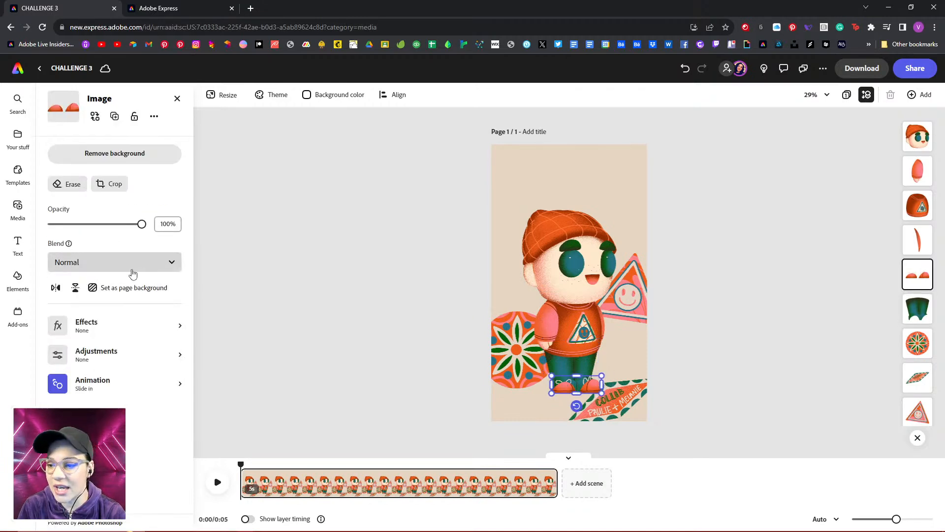
pyautogui.click(100, 384)
pyautogui.click(153, 207)
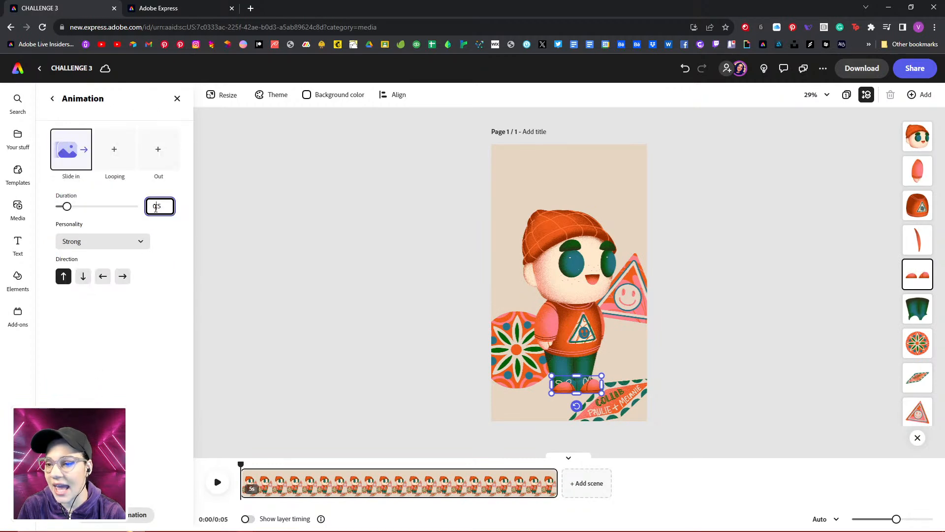
pyautogui.press('Right')
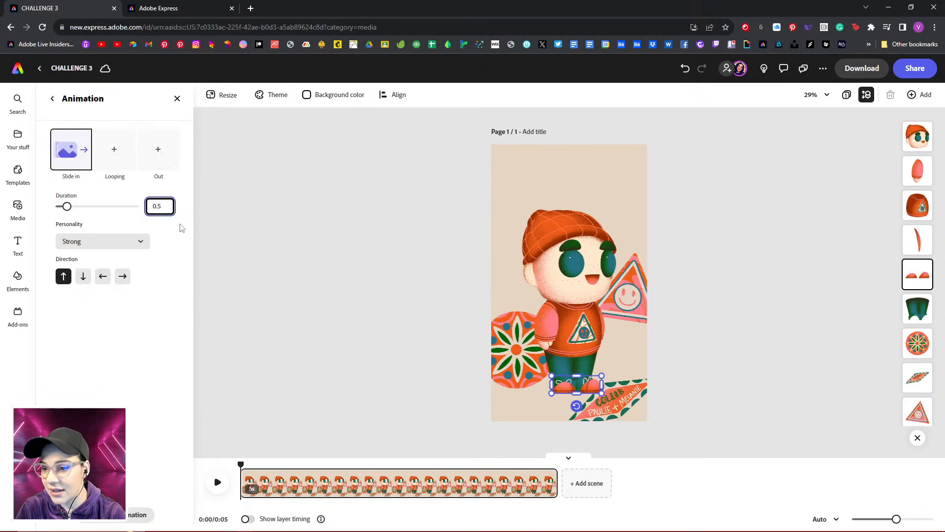
pyautogui.press('Delete')
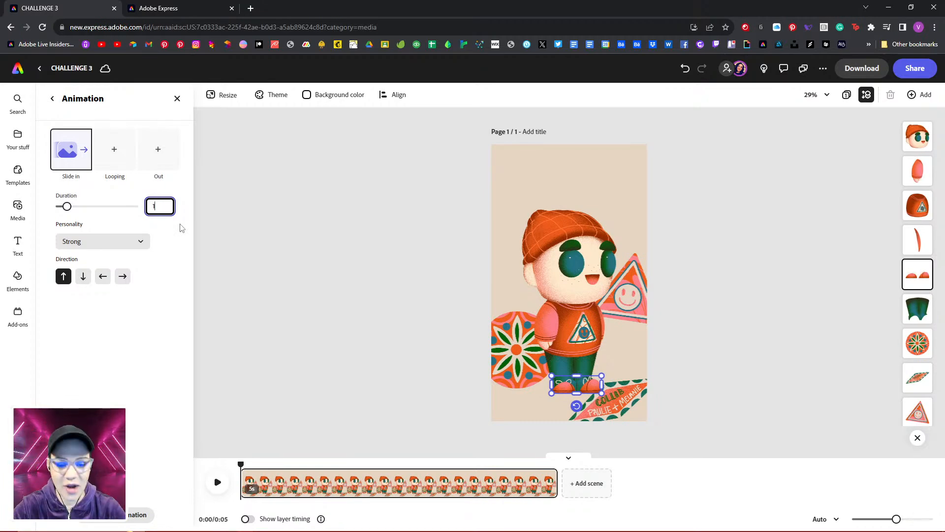
pyautogui.click(745, 308)
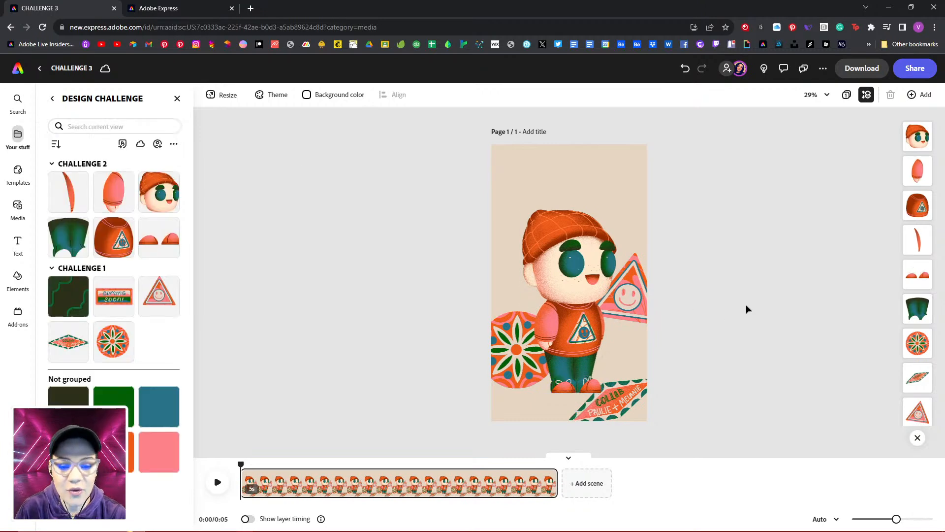
# Step: Apply a Slide in entrance animation to the orange sweater torso, with its direction set to downward
pyautogui.click(579, 339)
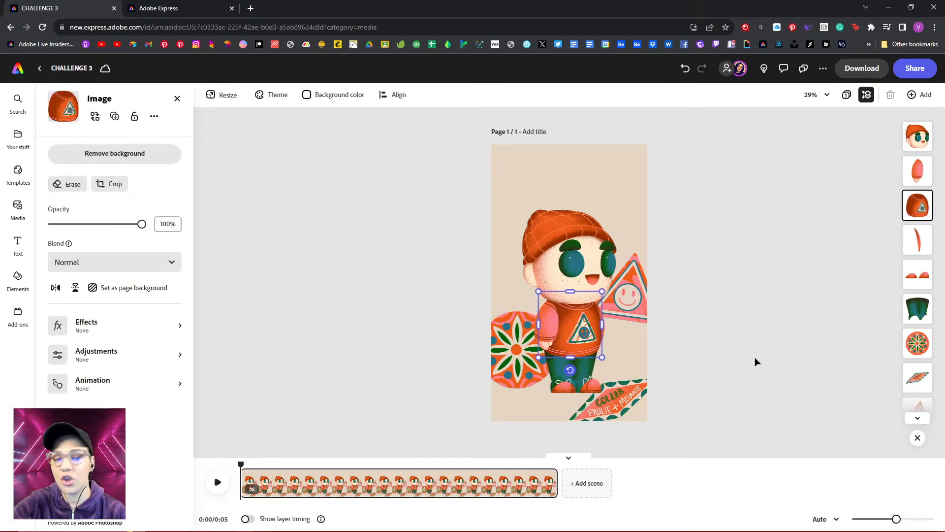
pyautogui.click(109, 386)
pyautogui.click(71, 160)
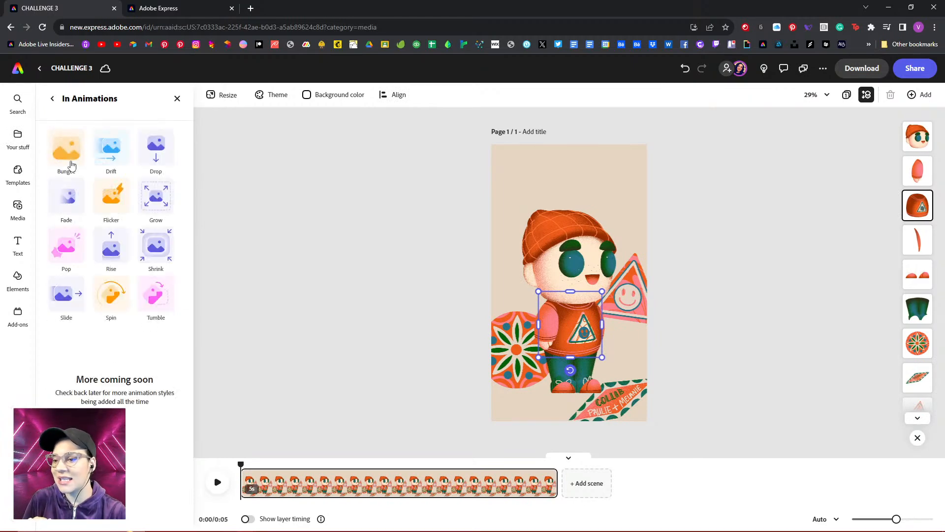
pyautogui.click(64, 296)
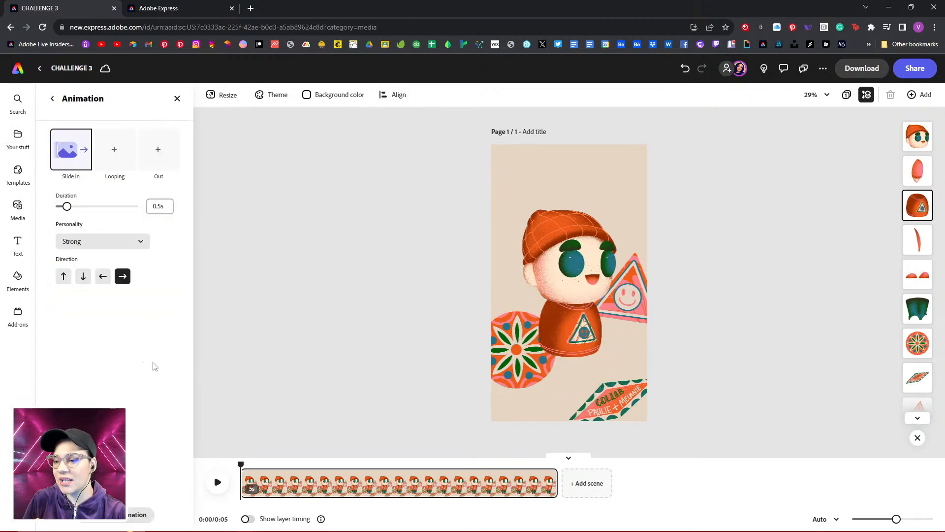
pyautogui.click(83, 277)
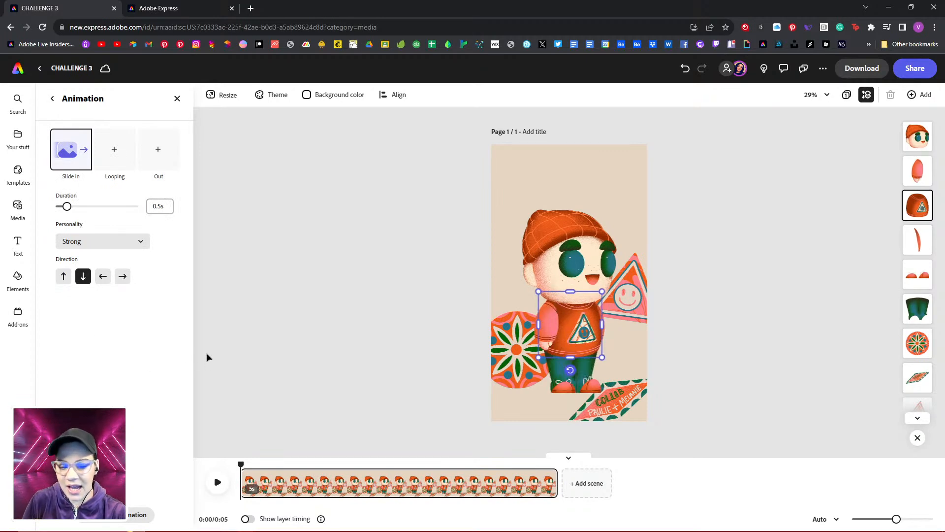
# Step: Apply a Slide in entrance animation to the character's head, with its direction set to downward
pyautogui.click(564, 253)
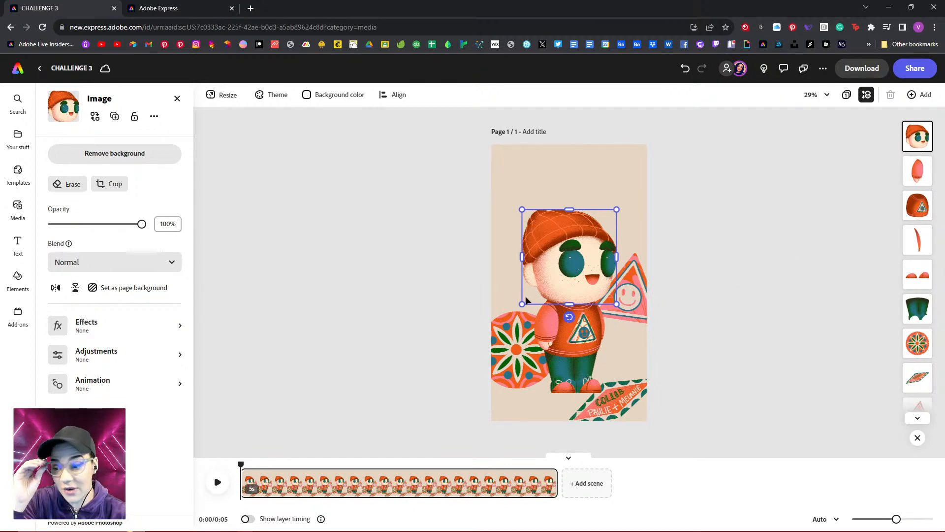
pyautogui.click(120, 384)
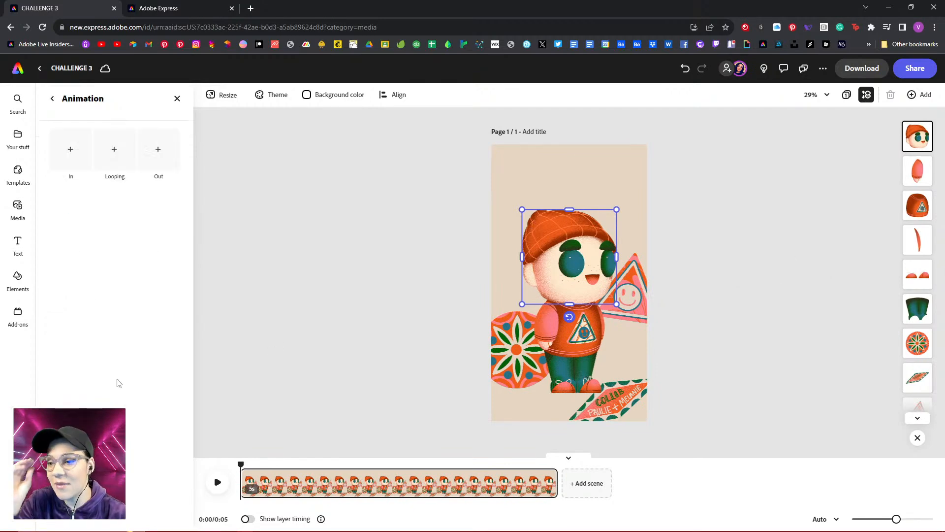
pyautogui.click(74, 162)
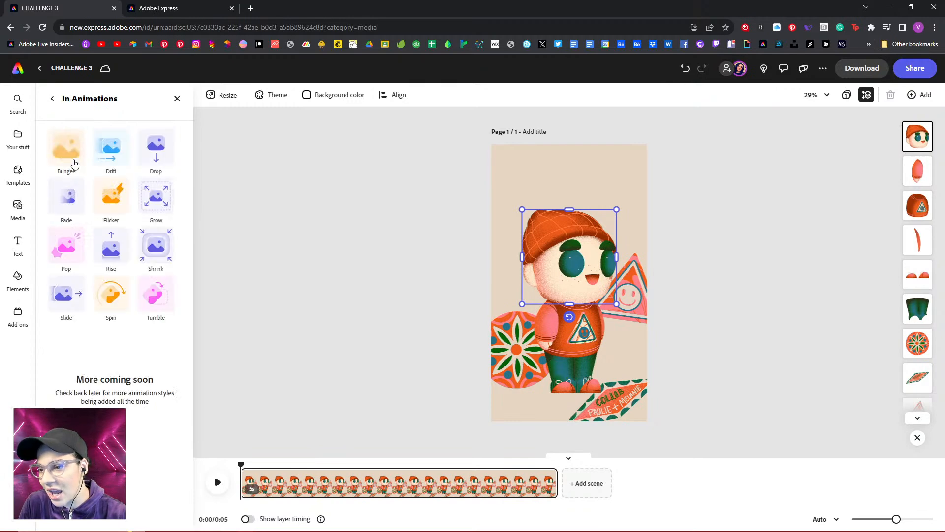
pyautogui.click(69, 296)
pyautogui.click(83, 277)
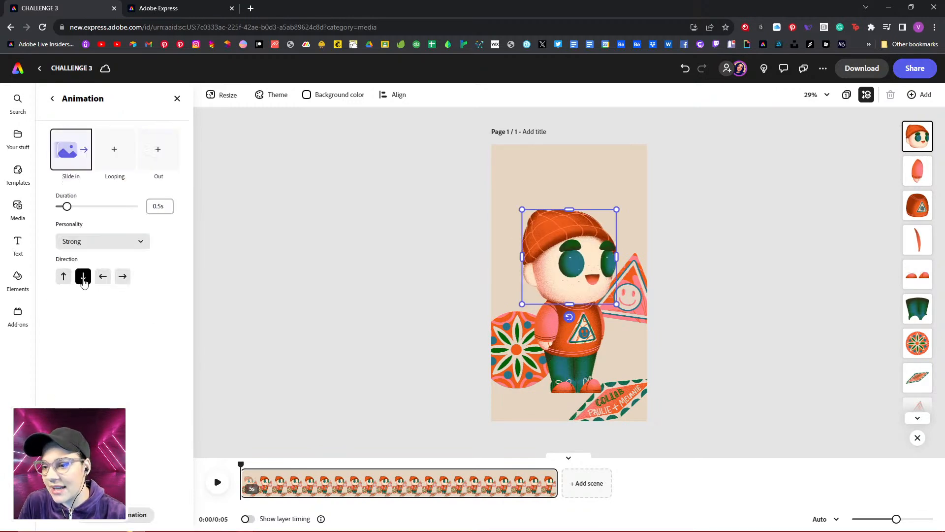
# Step: Set the head's Slide in duration to 1 second and add a looping Bob animation to the head
pyautogui.click(159, 206)
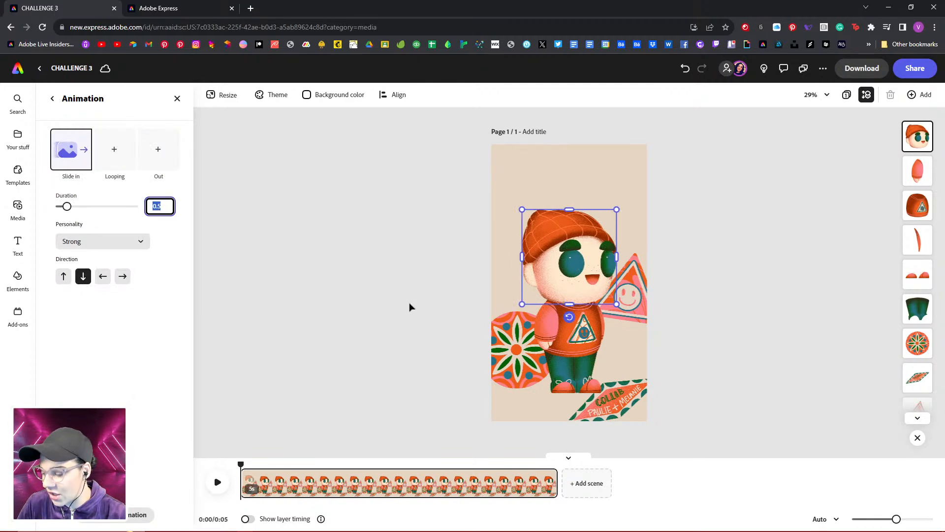
pyautogui.write('1')
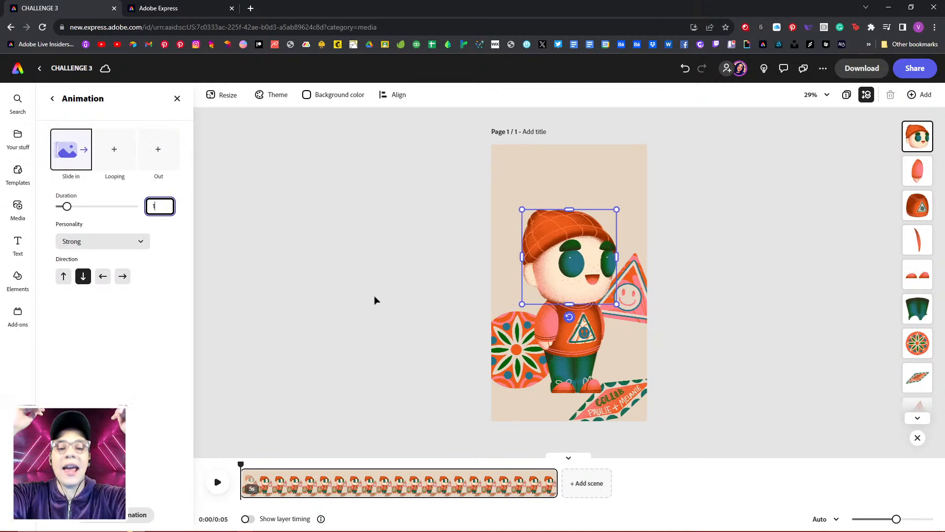
pyautogui.click(168, 318)
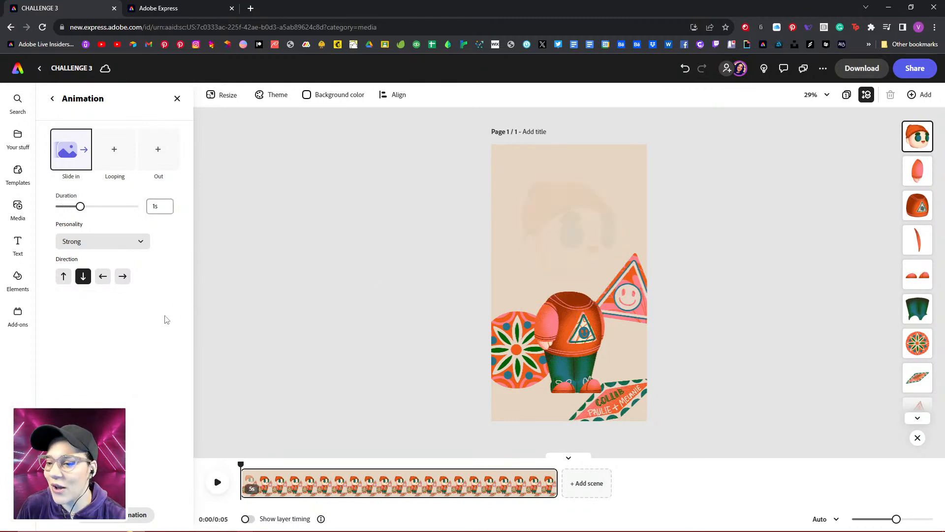
pyautogui.click(116, 146)
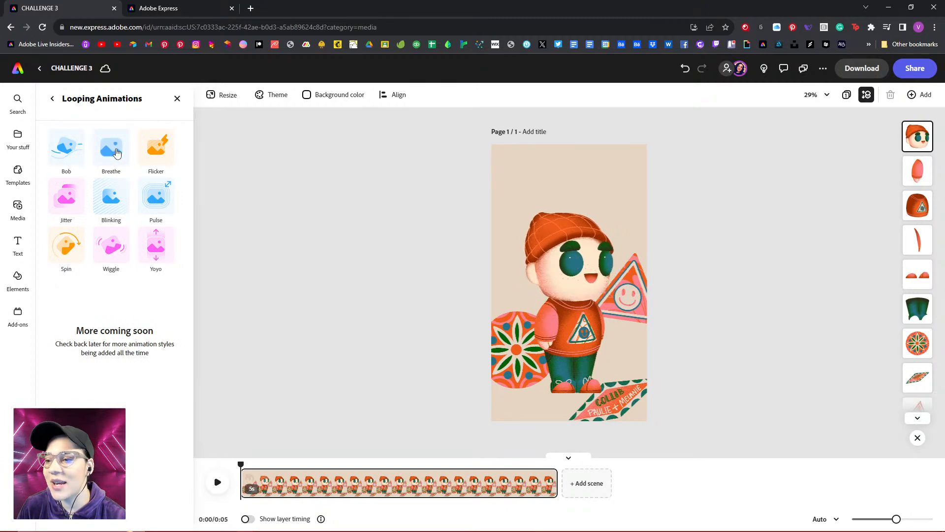
pyautogui.click(64, 152)
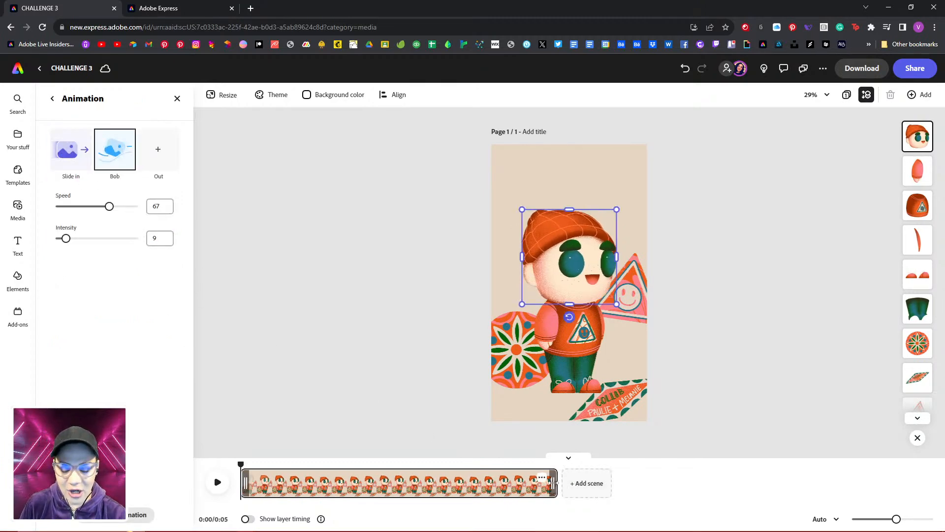
# Step: Extend the character scene's duration to 9 seconds on the timeline
pyautogui.moveTo(553, 481); pyautogui.dragTo(806, 466)
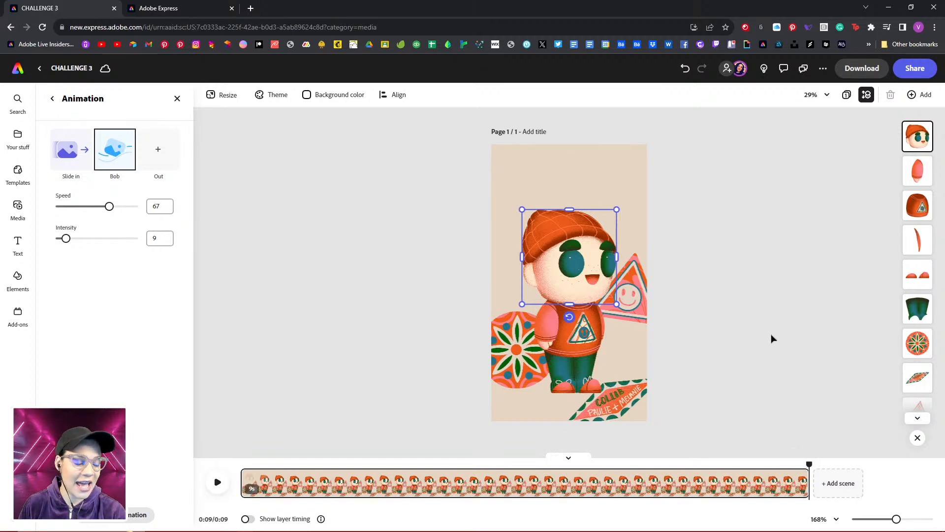
pyautogui.click(746, 290)
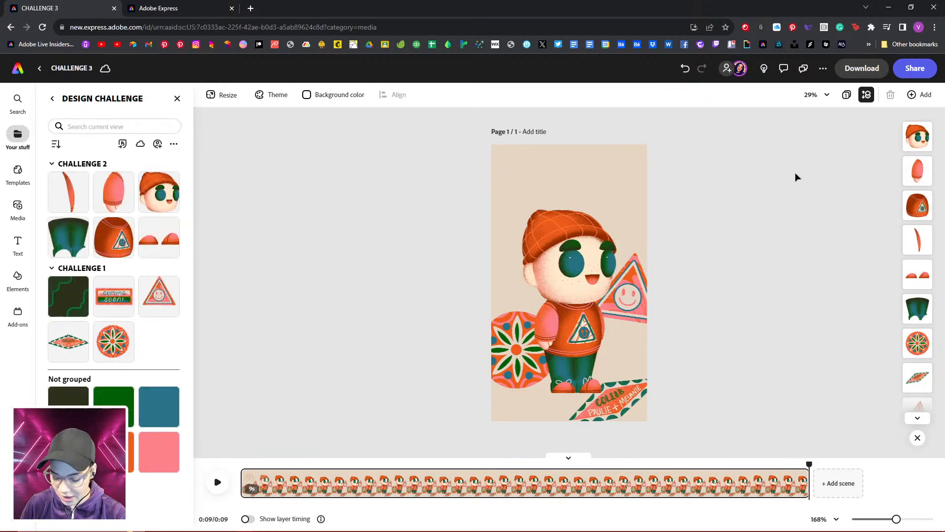
# Step: Play the scene from the start twice to preview the character's entrance and looping animations
pyautogui.hotkey('ctrl', '=')
pyautogui.scroll(-3, 729, 252)
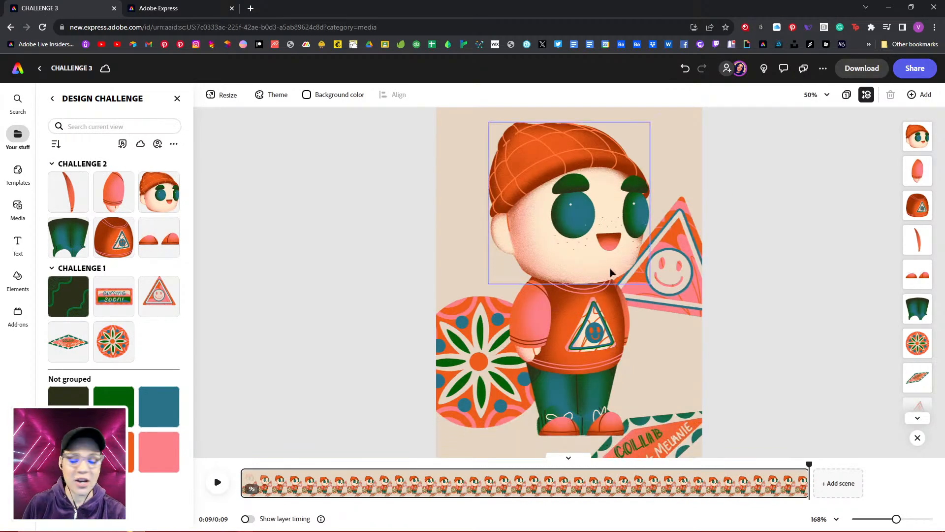
pyautogui.click(243, 465)
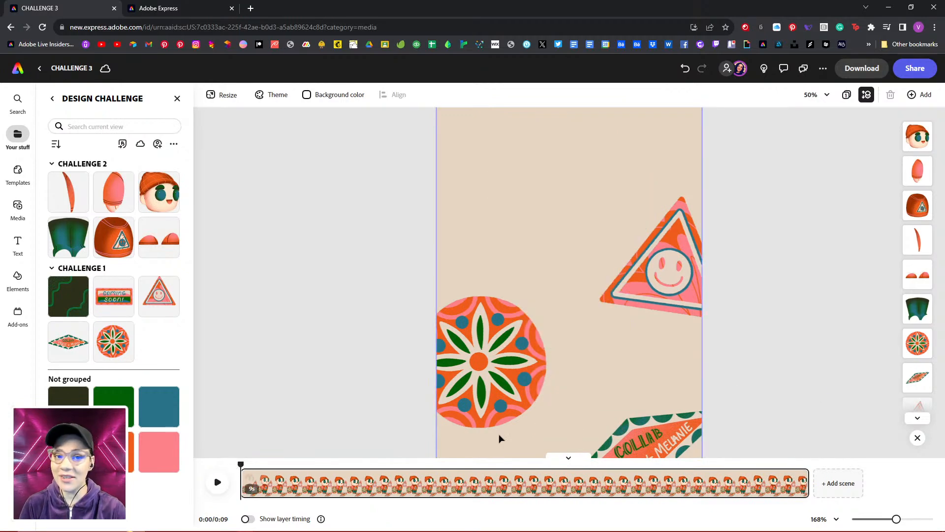
pyautogui.click(218, 483)
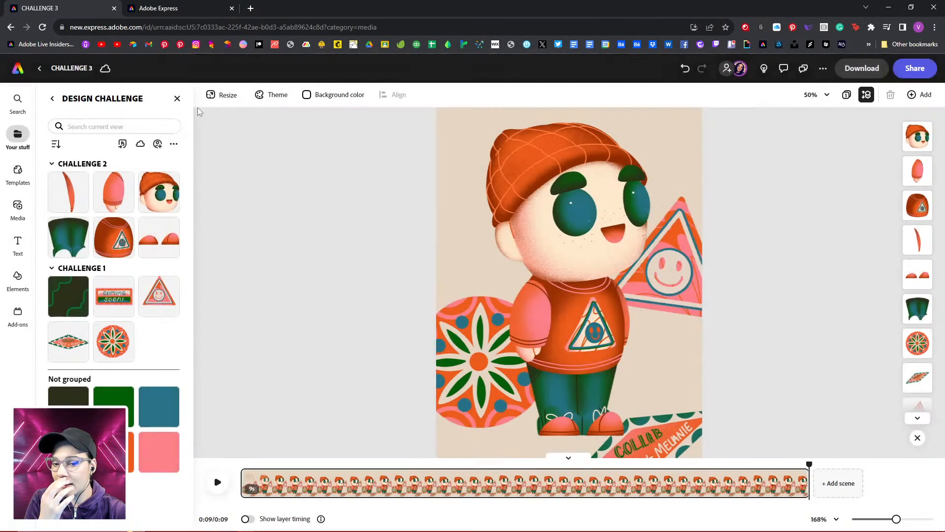
pyautogui.click(244, 464)
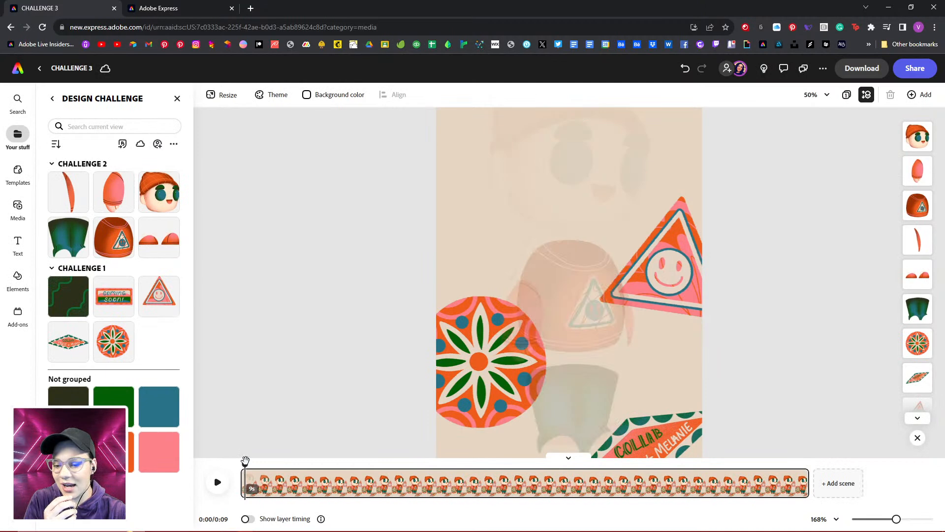
pyautogui.click(218, 483)
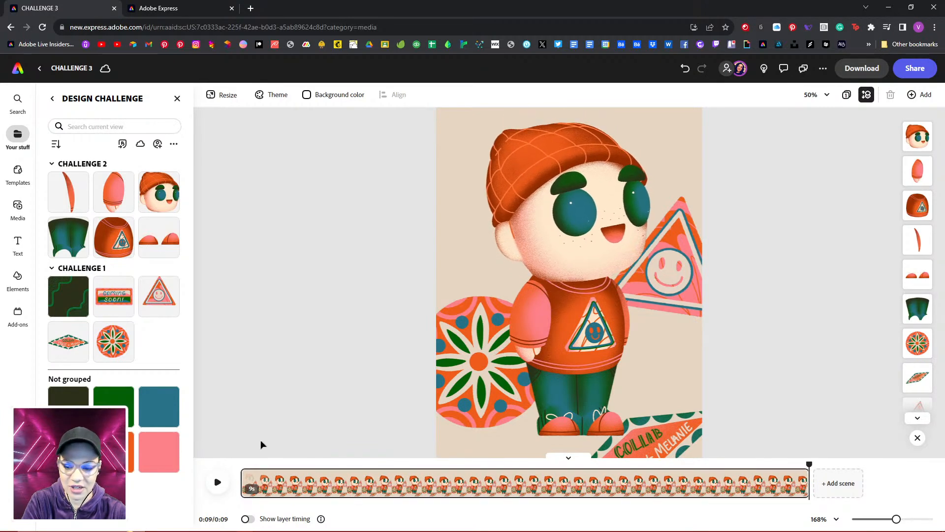
# Step: Set the duration of the head's Slide in animation to 0.5 seconds and replay the scene
pyautogui.click(558, 222)
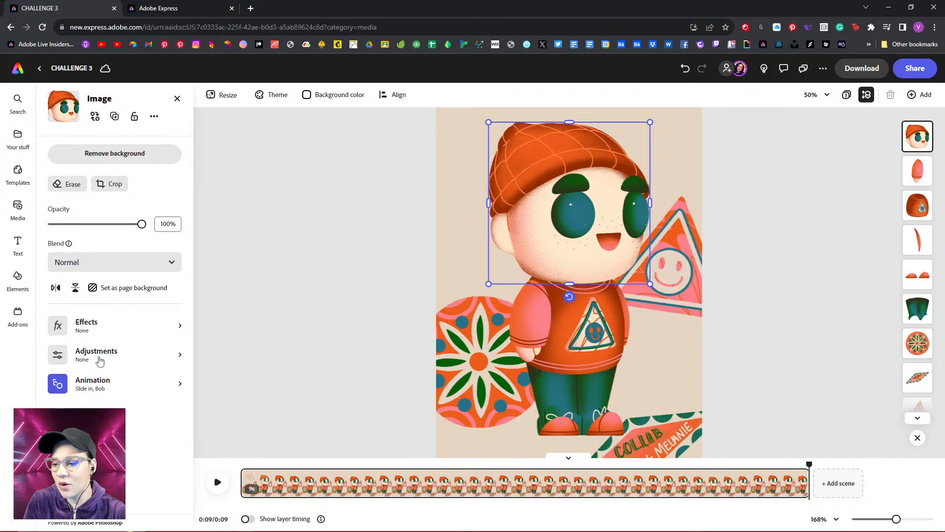
pyautogui.click(101, 387)
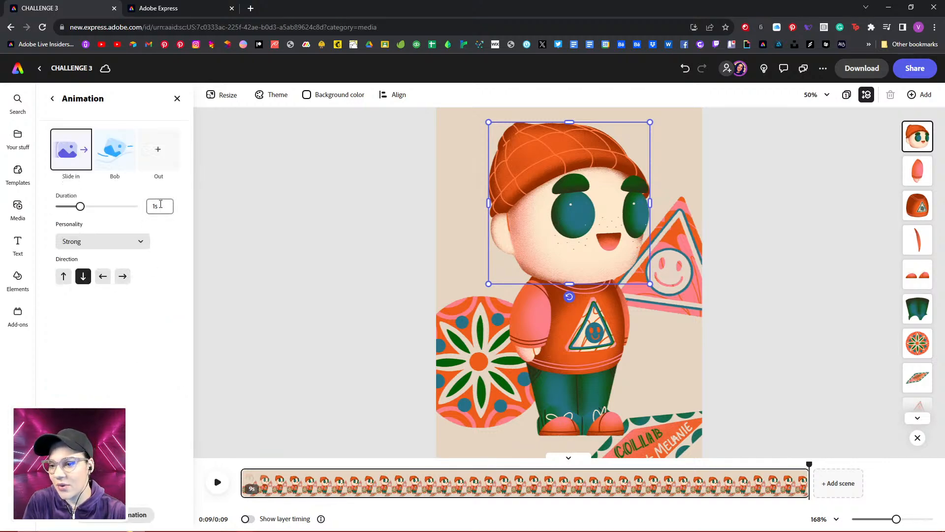
pyautogui.click(151, 208)
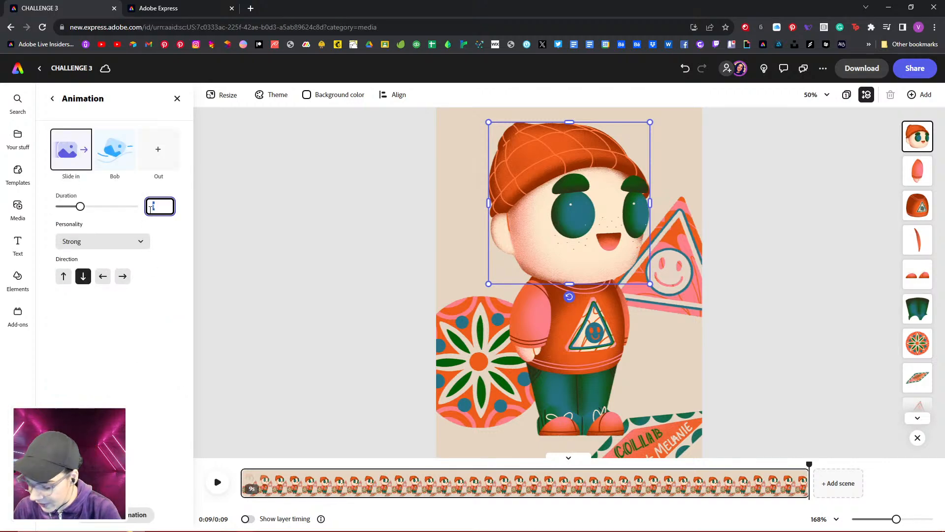
pyautogui.write('0.5')
pyautogui.press('Return')
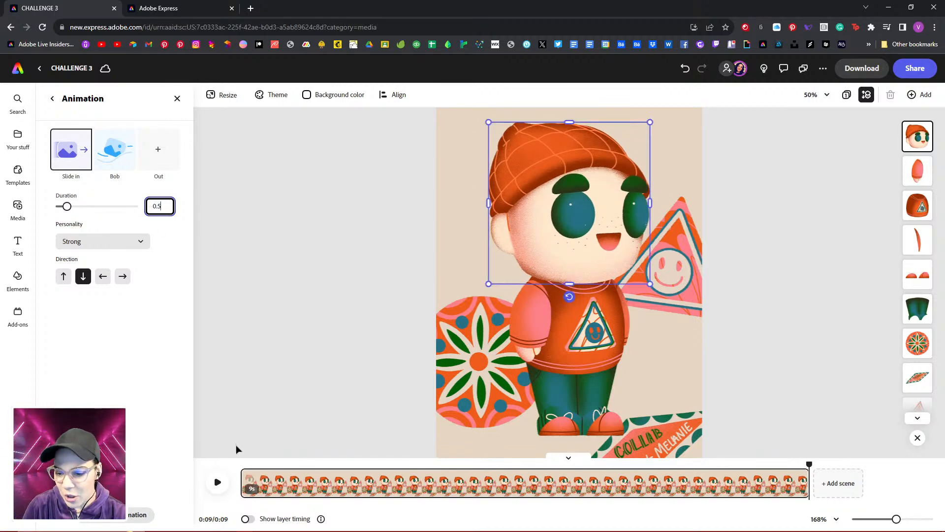
pyautogui.click(217, 482)
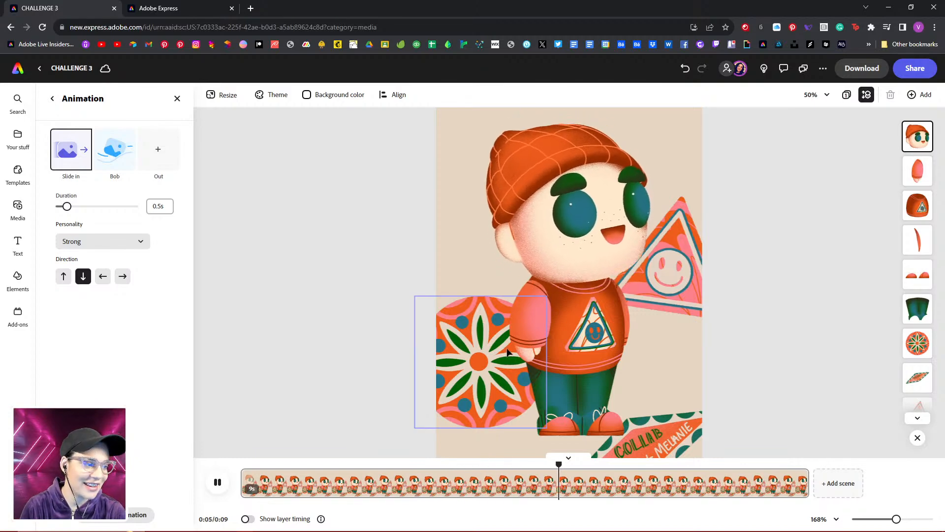
pyautogui.click(812, 285)
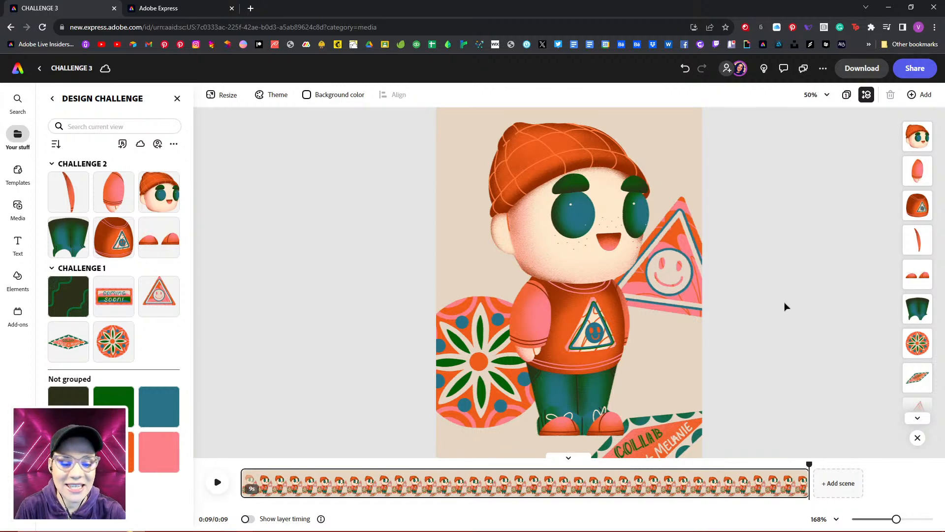
# Step: Shorten the character scene's duration to 6 seconds on the timeline
pyautogui.scroll(-2, 786, 306)
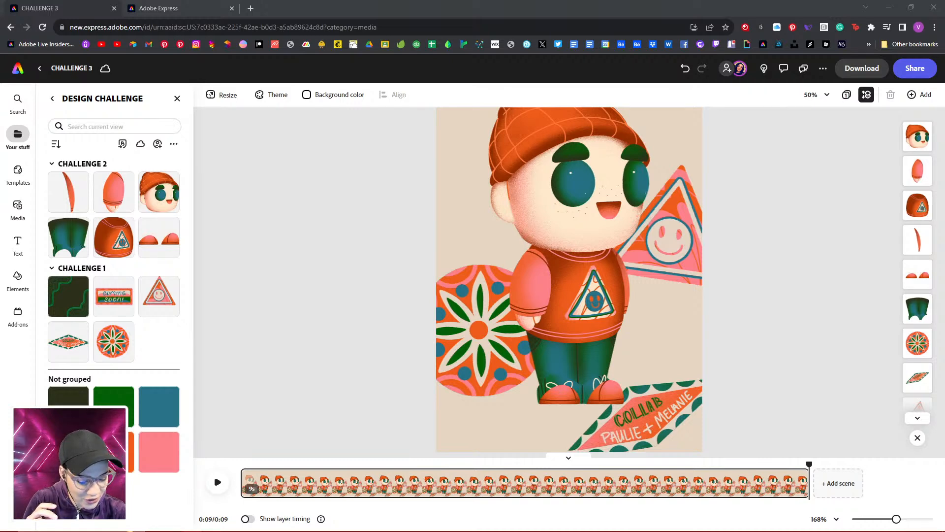
pyautogui.click(790, 296)
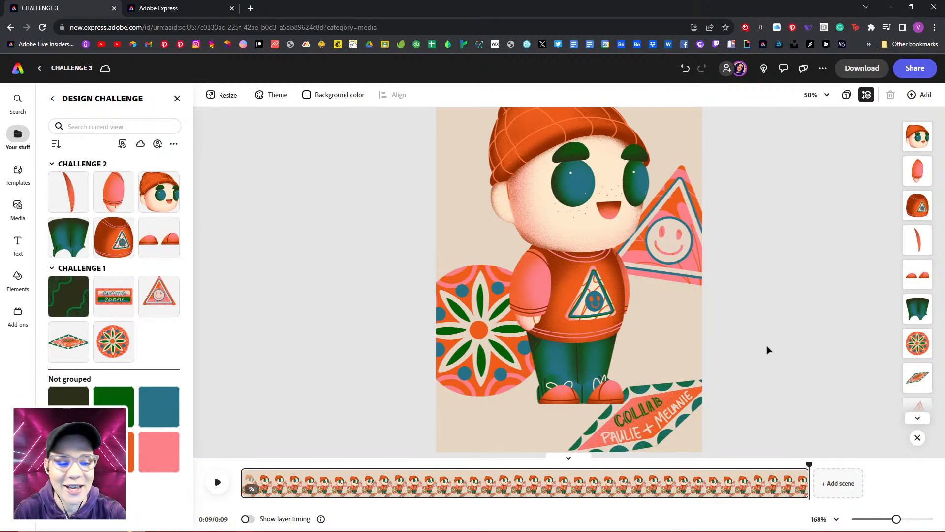
pyautogui.scroll(2, 766, 345)
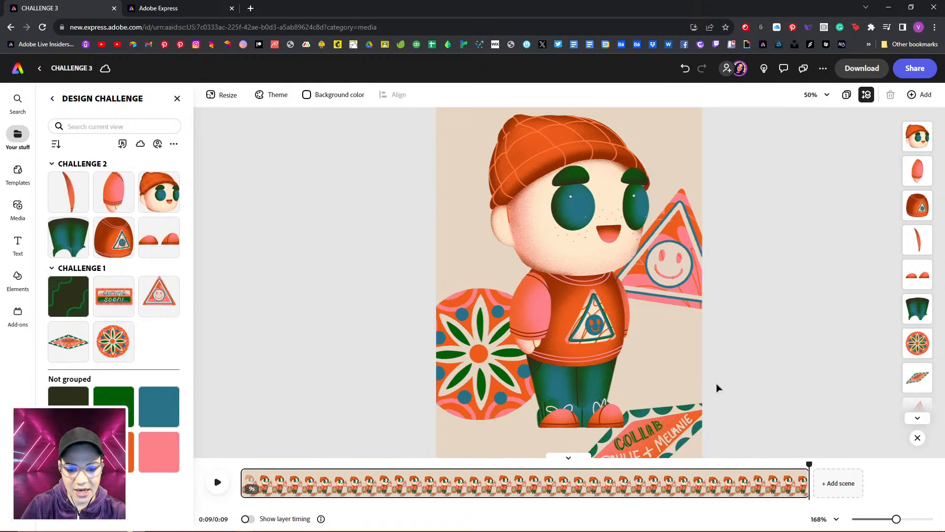
pyautogui.moveTo(807, 483); pyautogui.dragTo(566, 503)
pyautogui.moveTo(561, 502); pyautogui.dragTo(616, 504)
# Step: Add a blank scene ahead of the character scene and give it the beige DESIGN CHALLENGE background color
pyautogui.click(643, 488)
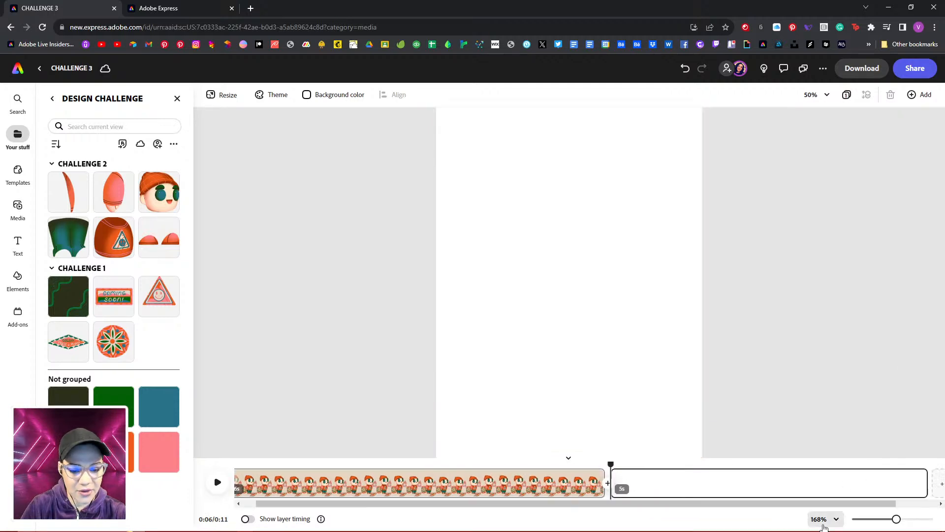
pyautogui.moveTo(666, 487); pyautogui.dragTo(414, 501)
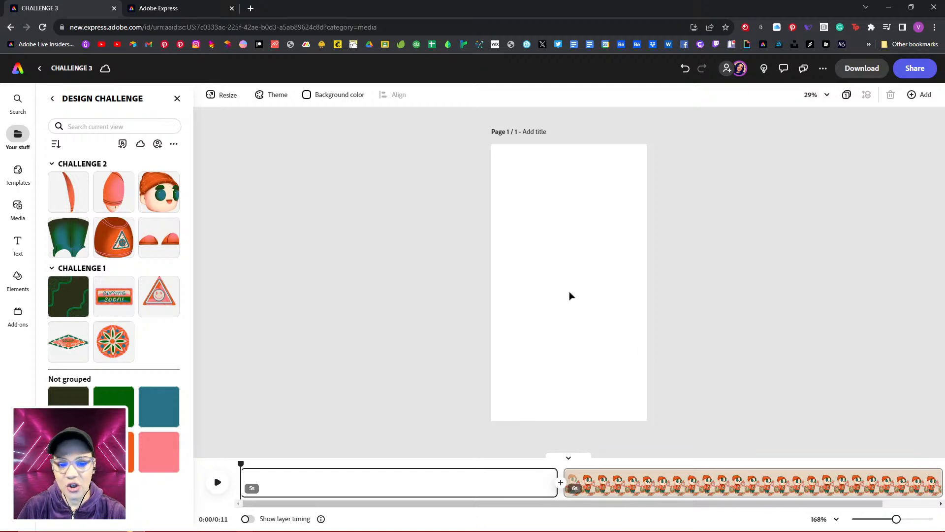
pyautogui.click(325, 95)
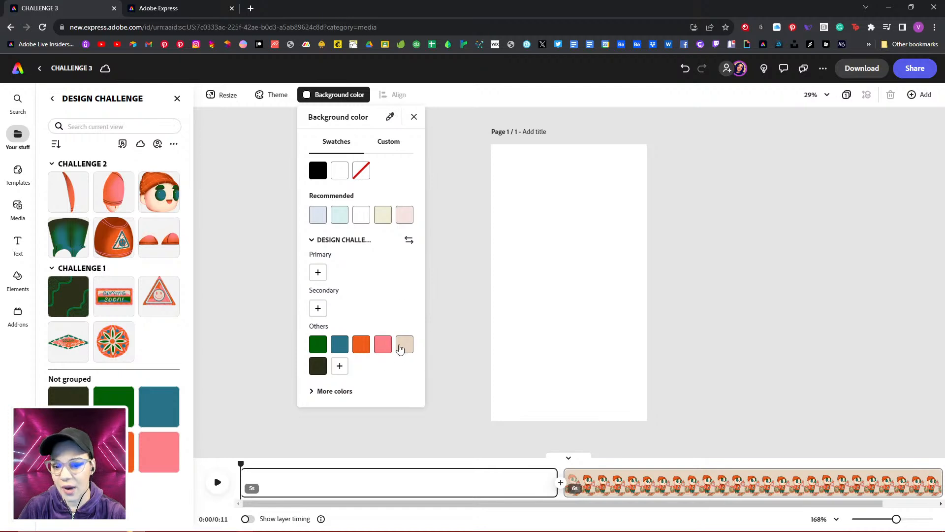
pyautogui.click(404, 345)
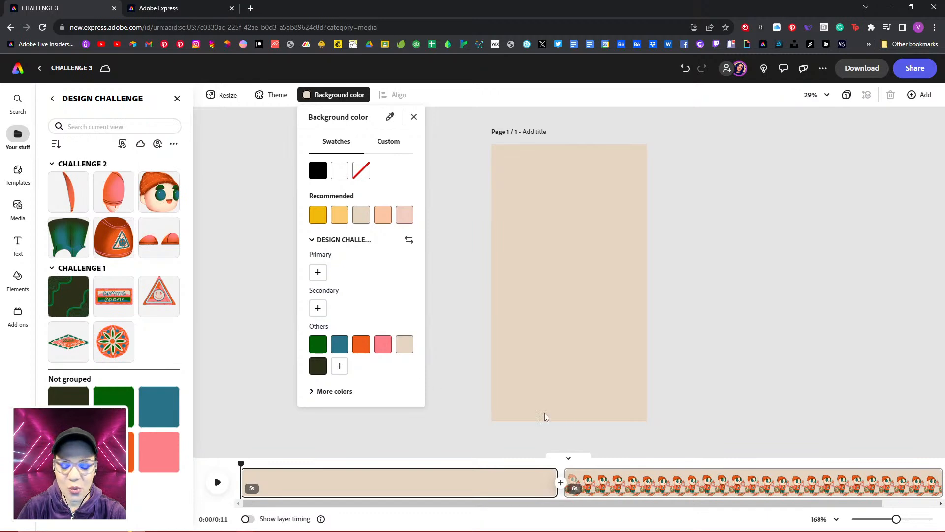
pyautogui.click(457, 251)
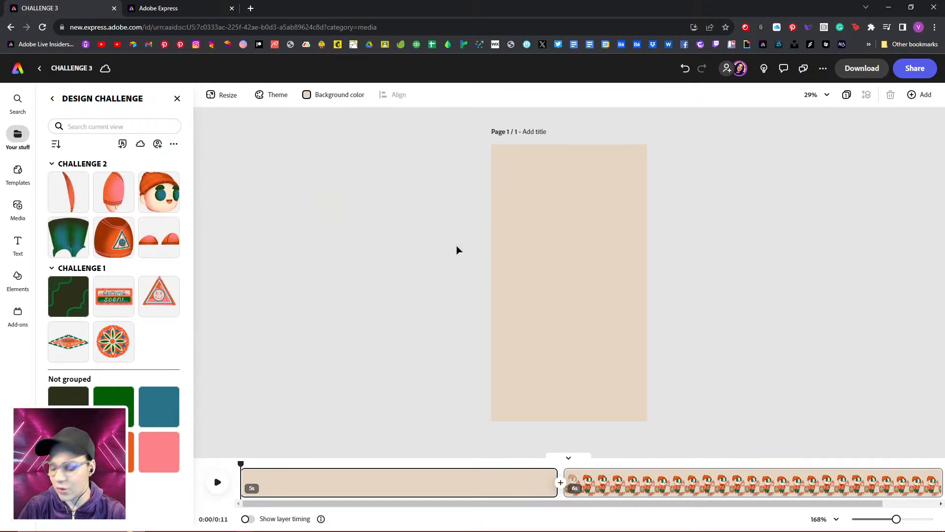
# Step: Undo the blank scene's background color, its reordering and its creation
pyautogui.hotkey('ctrl', 'z')
pyautogui.hotkey('ctrl', 'z')
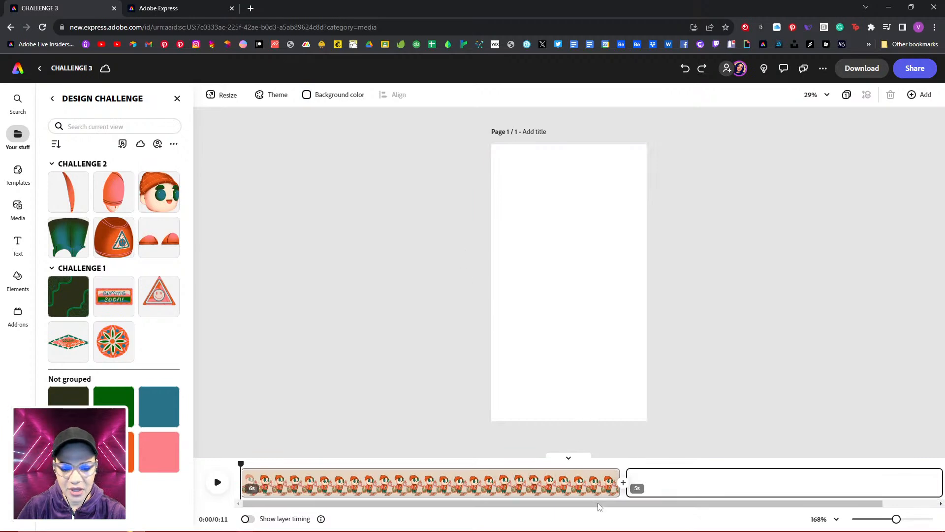
pyautogui.hotkey('ctrl', 'z')
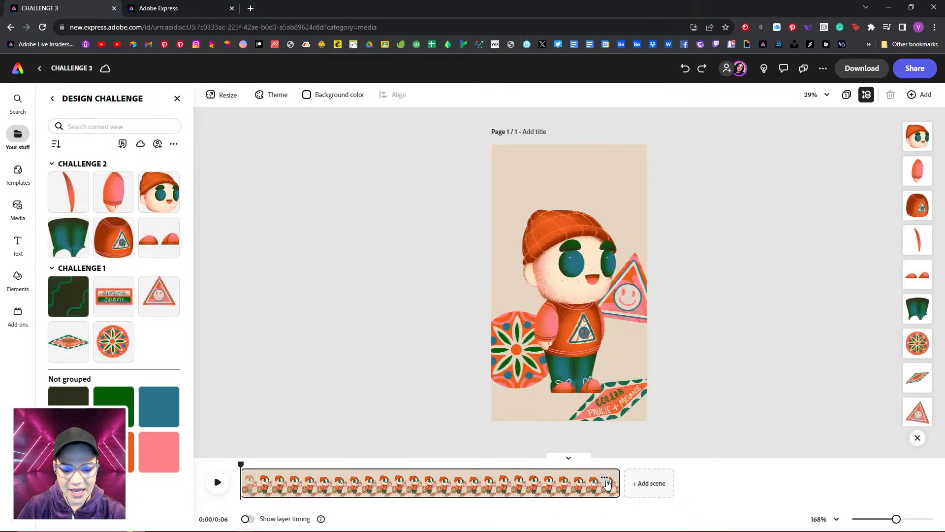
# Step: Duplicate the character scene on the timeline
pyautogui.click(604, 479)
pyautogui.click(604, 411)
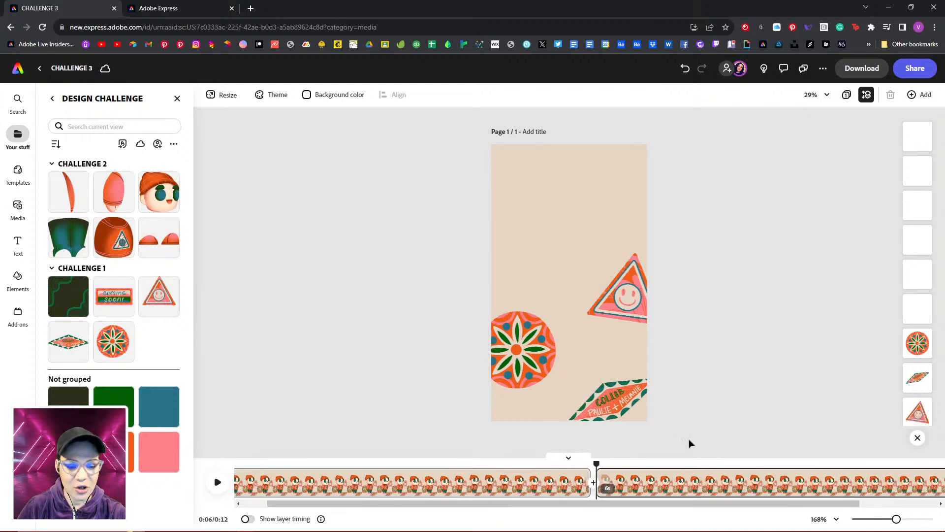
# Step: Delete the character's head, torso, both arms, pants and shoes from the first scene, keeping only the stickers and background
pyautogui.moveTo(596, 462); pyautogui.dragTo(462, 463)
pyautogui.click(569, 280)
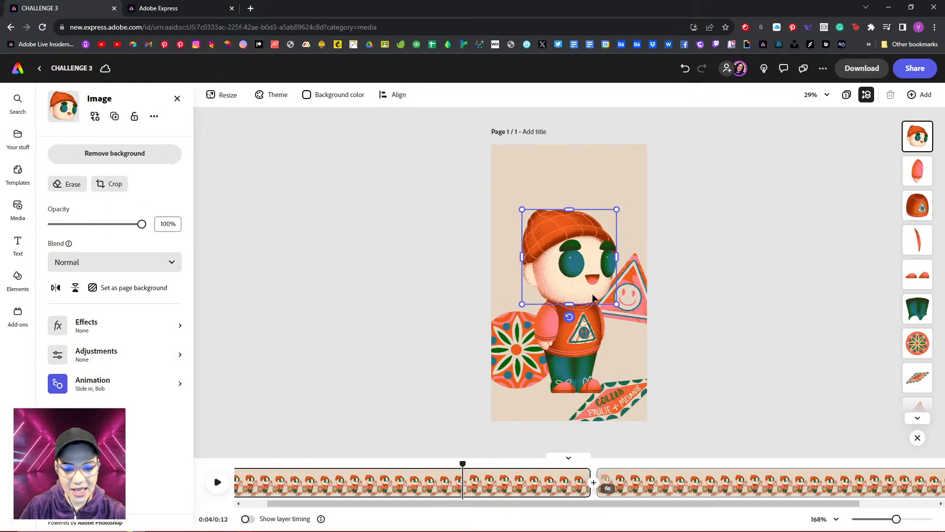
pyautogui.press('Delete')
pyautogui.click(564, 340)
pyautogui.press('Delete')
pyautogui.click(546, 327)
pyautogui.press('Delete')
pyautogui.click(602, 326)
pyautogui.press('Delete')
pyautogui.click(576, 364)
pyautogui.press('Delete')
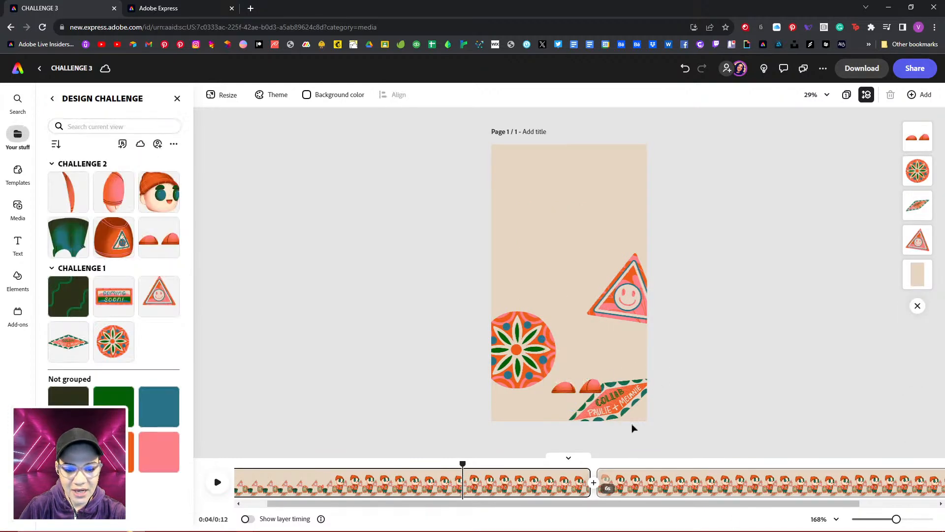
pyautogui.click(592, 390)
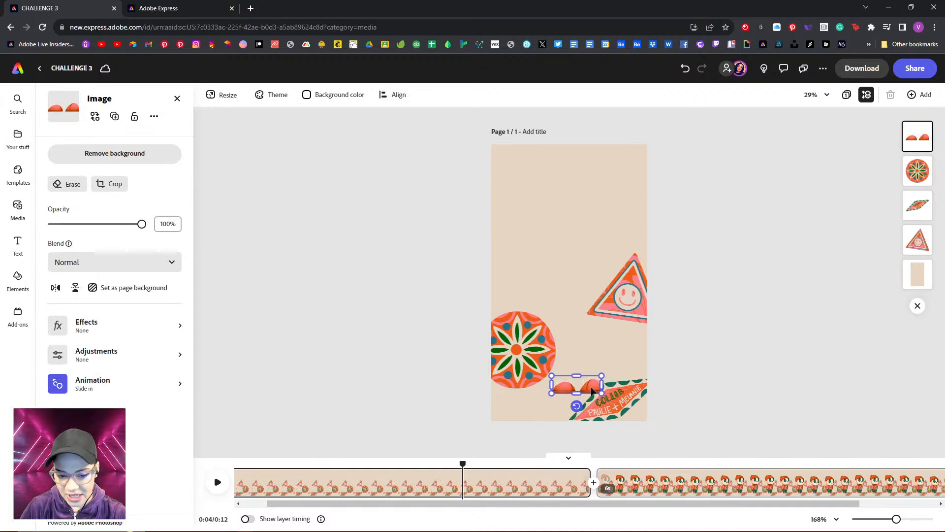
pyautogui.press('Delete')
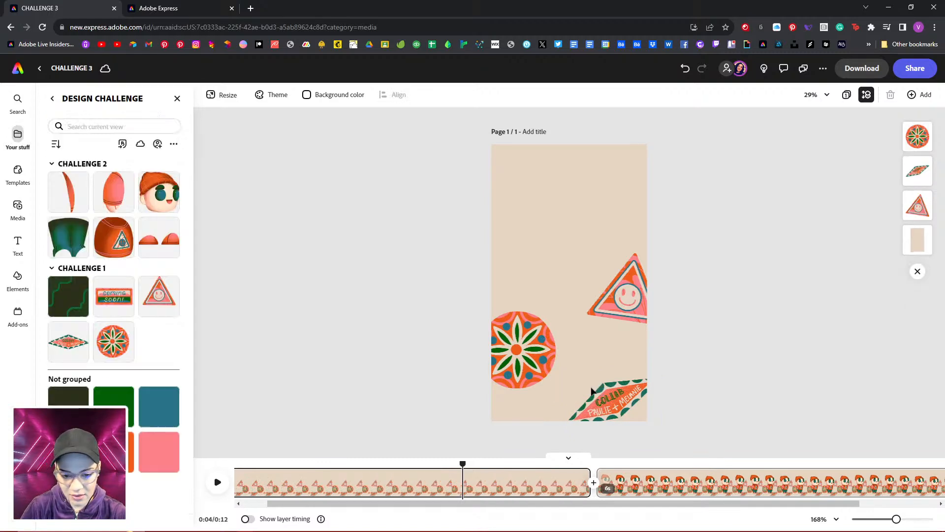
# Step: Apply a Grow in entrance animation to the round flower sticker in the first scene
pyautogui.click(517, 349)
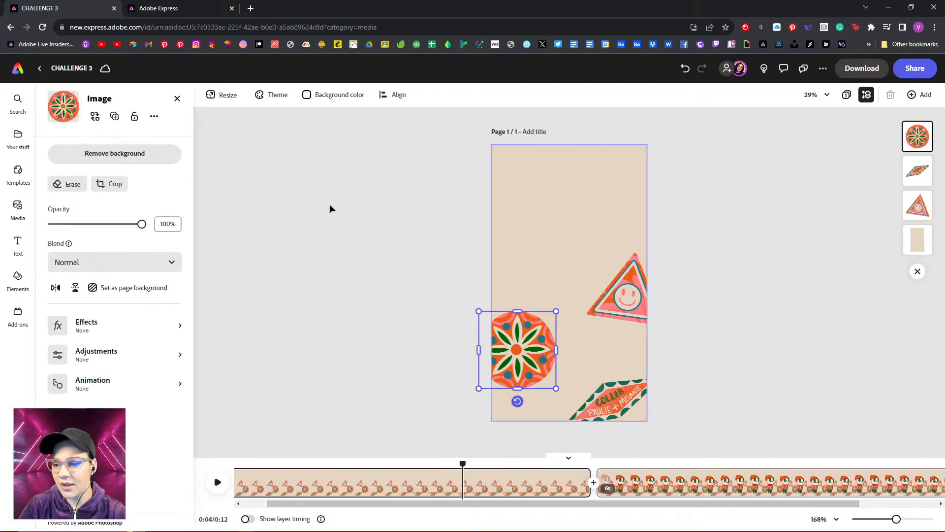
pyautogui.click(114, 379)
pyautogui.click(72, 149)
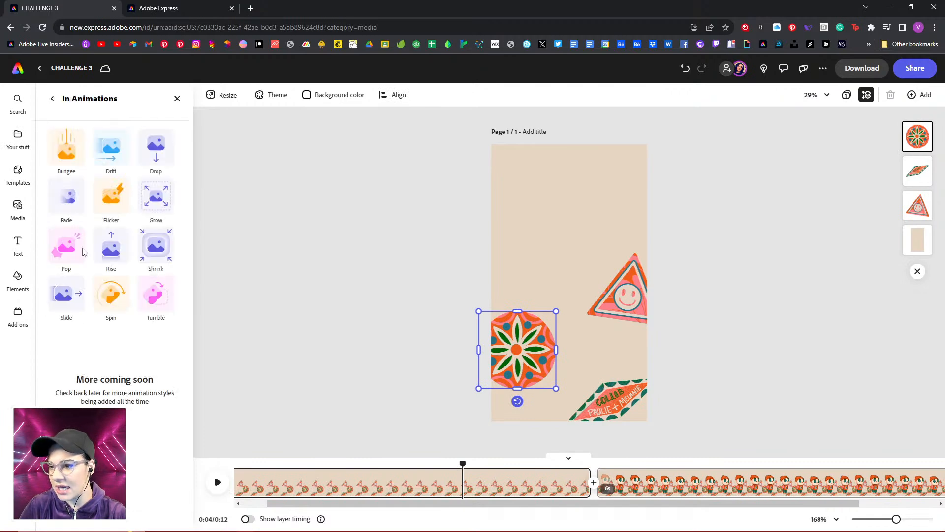
pyautogui.click(69, 304)
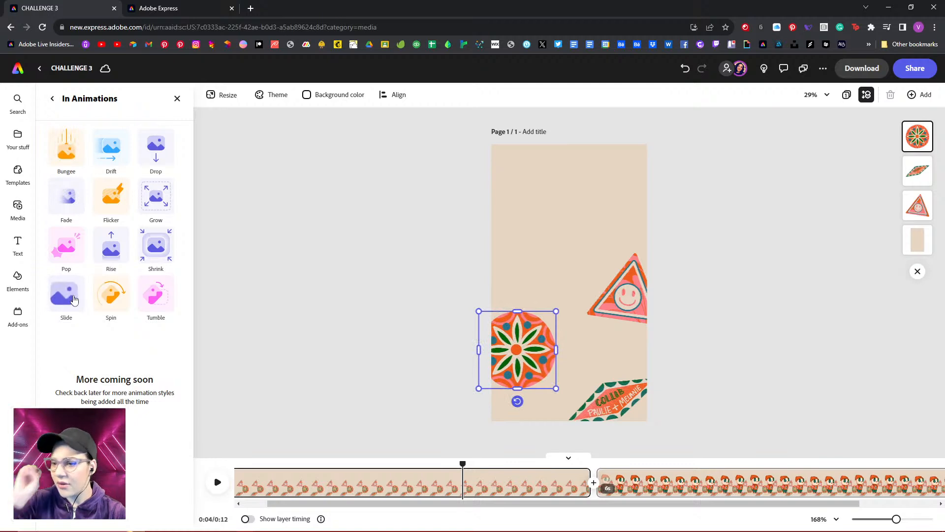
pyautogui.click(160, 201)
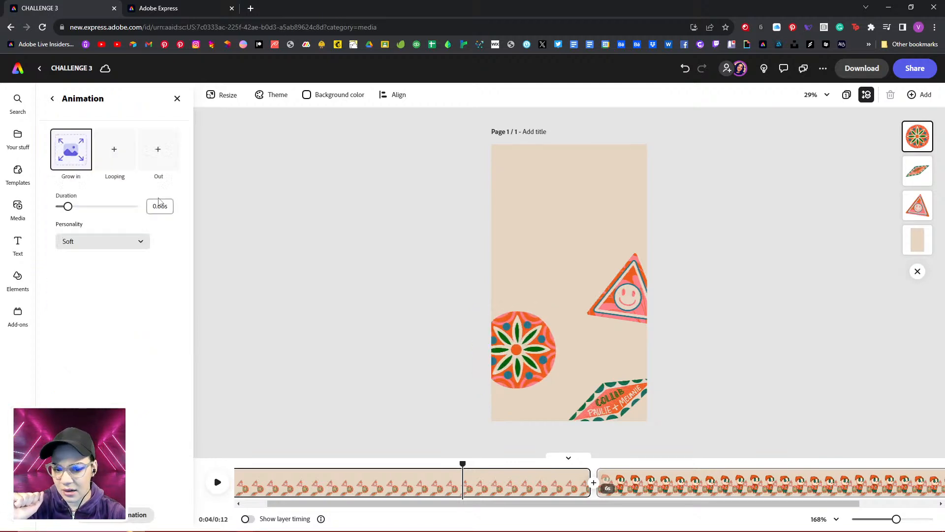
# Step: Apply a Grow in entrance animation to the smiley triangle sticker in the first scene
pyautogui.click(623, 296)
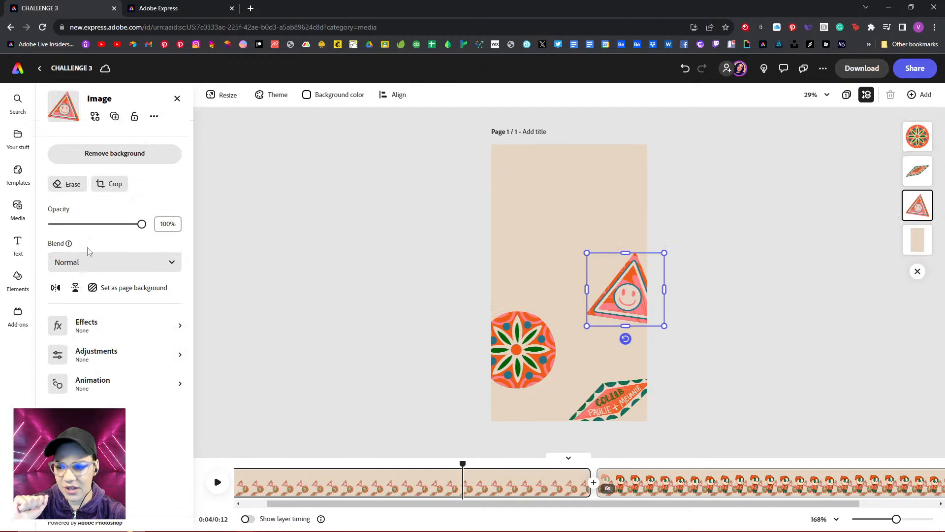
pyautogui.click(90, 384)
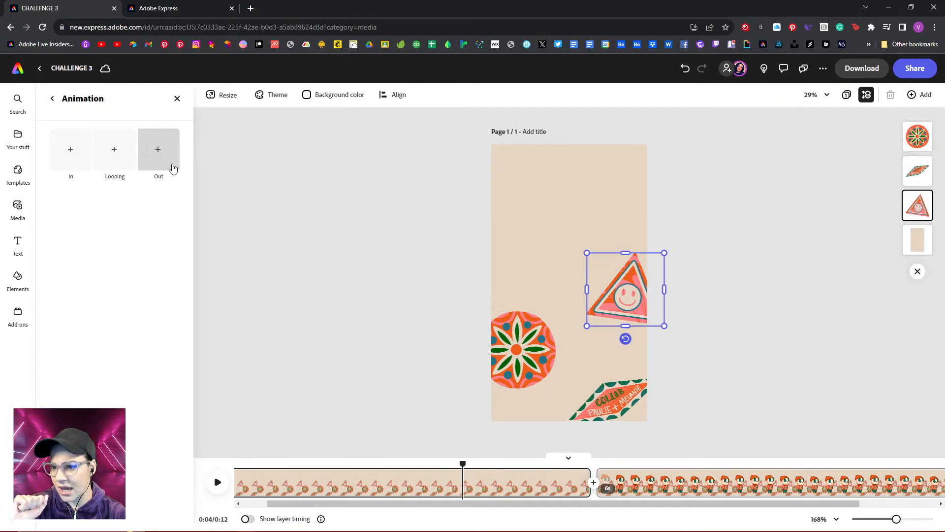
pyautogui.click(55, 158)
pyautogui.click(155, 197)
# Step: Apply a Grow in entrance animation to the Collab diamond sticker in the first scene and preview from the start
pyautogui.click(611, 399)
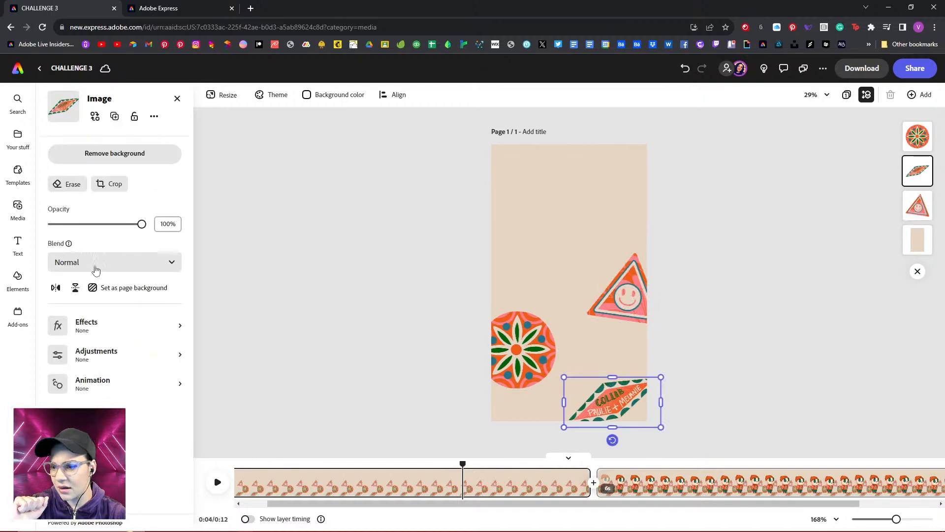
pyautogui.click(85, 389)
pyautogui.click(81, 170)
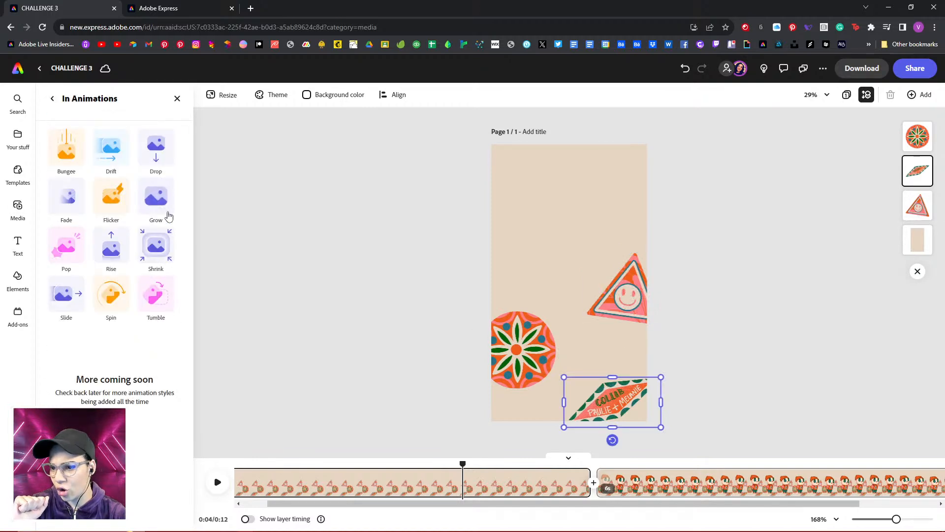
pyautogui.click(156, 199)
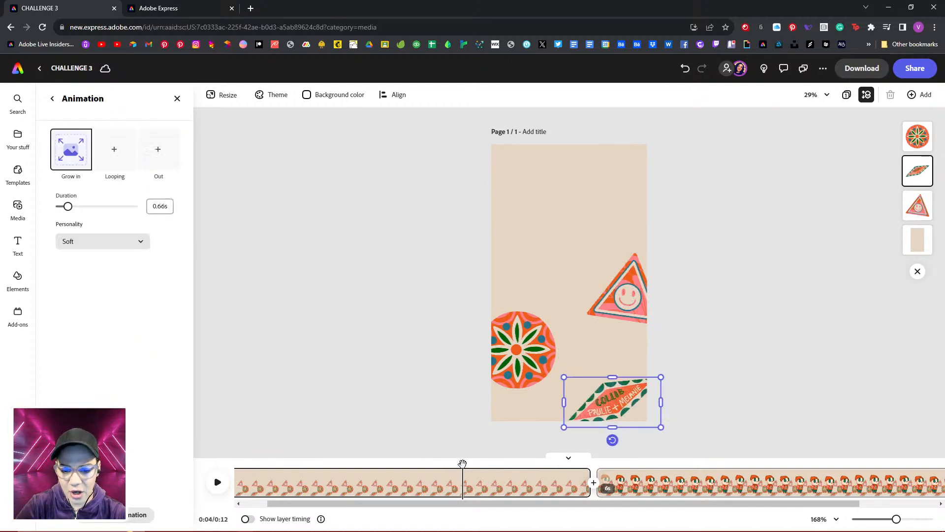
pyautogui.moveTo(463, 463); pyautogui.dragTo(222, 455)
pyautogui.press('space')
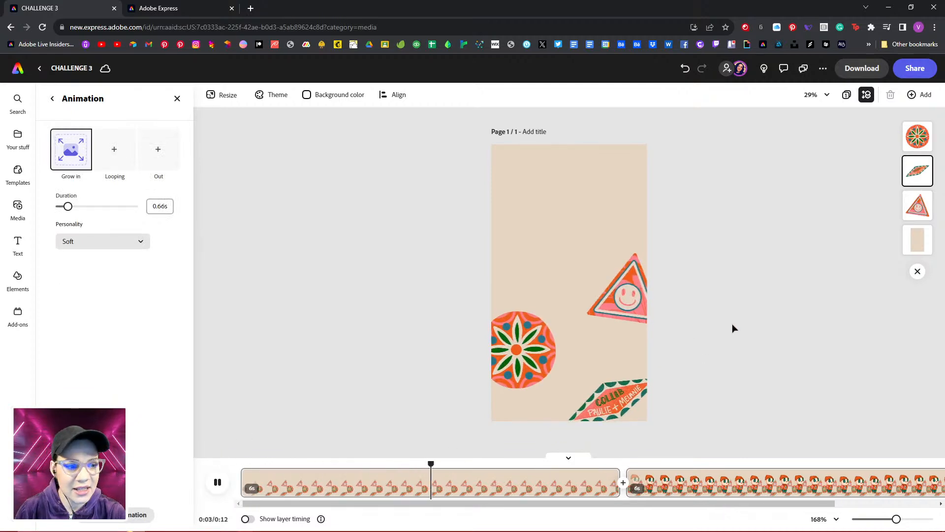
# Step: Show layer timing and delay the round flower sticker's start in the first scene, trimming its layer to about 5.3 s
pyautogui.click(927, 203)
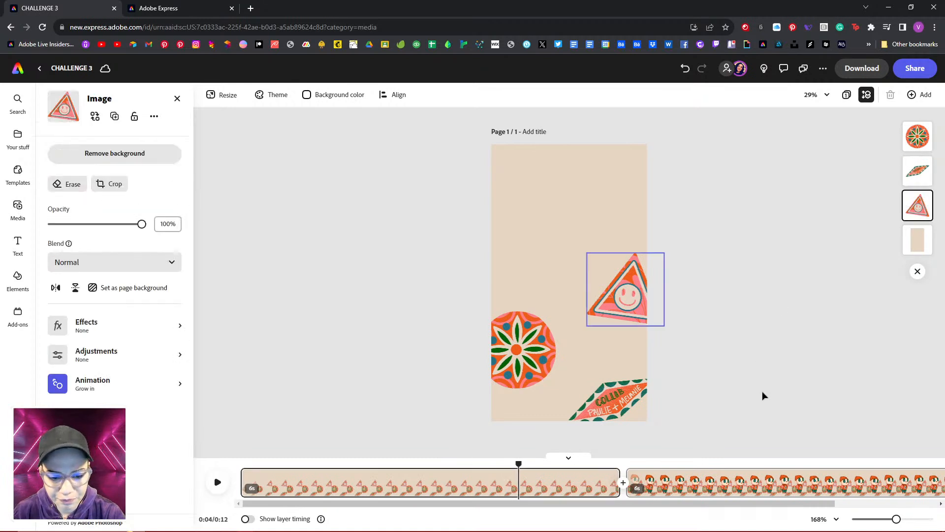
pyautogui.click(249, 519)
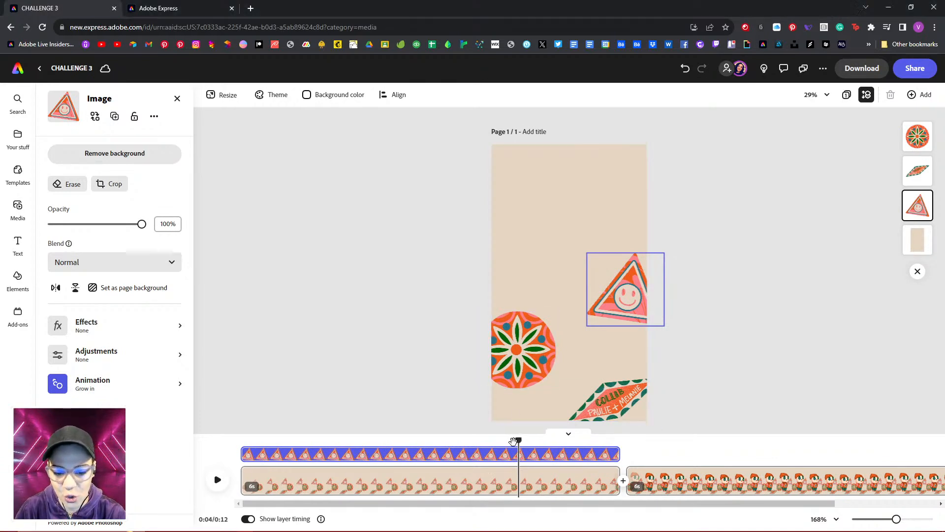
pyautogui.moveTo(518, 441); pyautogui.dragTo(249, 441)
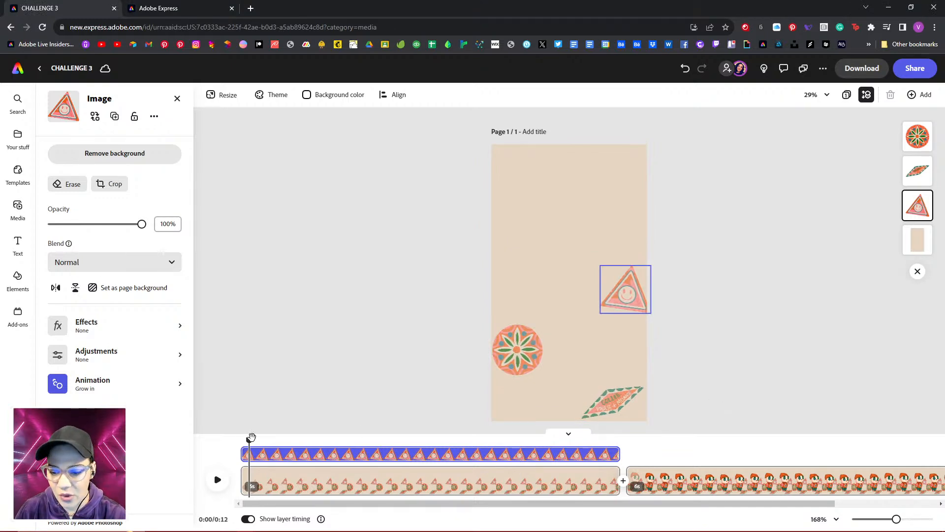
pyautogui.click(523, 363)
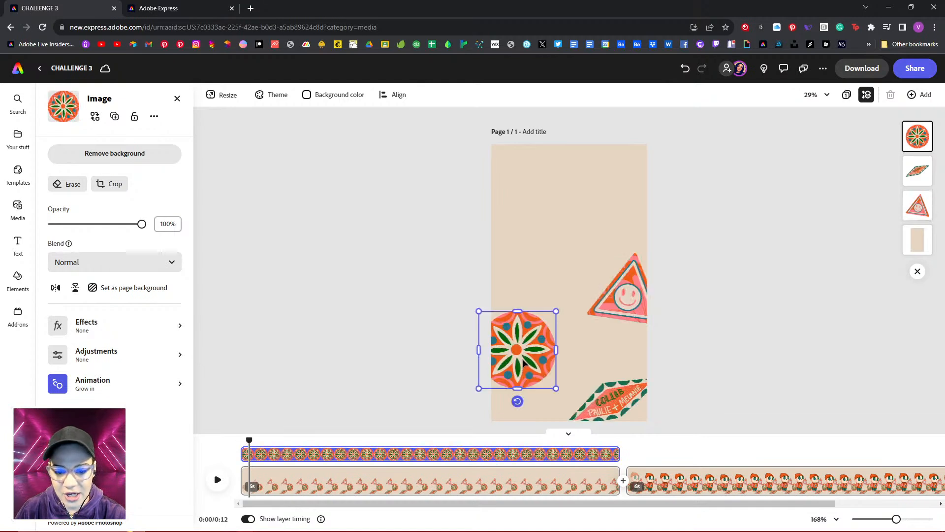
pyautogui.moveTo(250, 439); pyautogui.dragTo(276, 455)
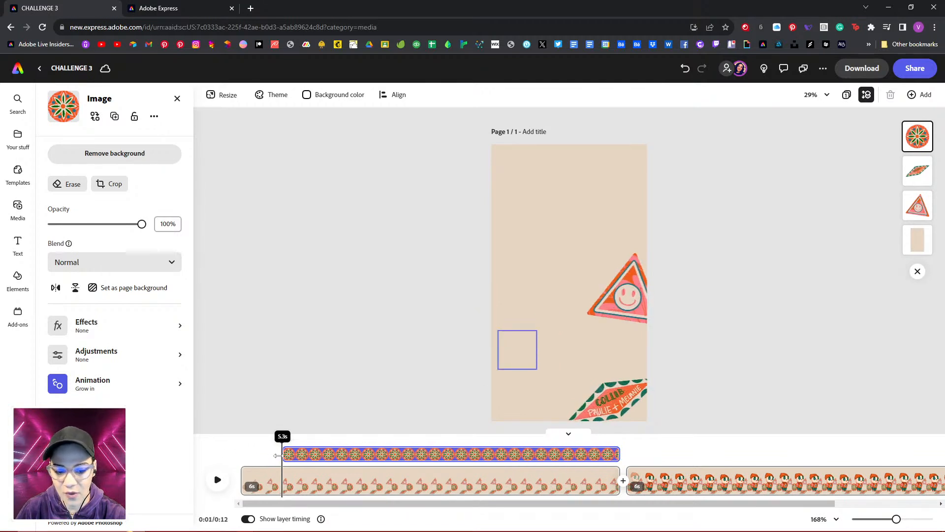
# Step: Delay the Collab diamond sticker's start in the first scene and play the animation to check the timing
pyautogui.click(611, 401)
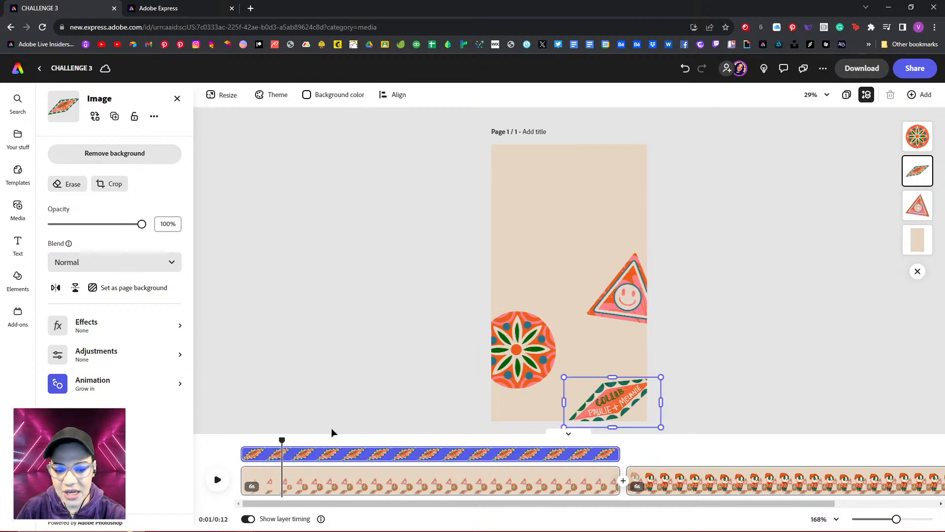
pyautogui.moveTo(281, 439); pyautogui.dragTo(326, 440)
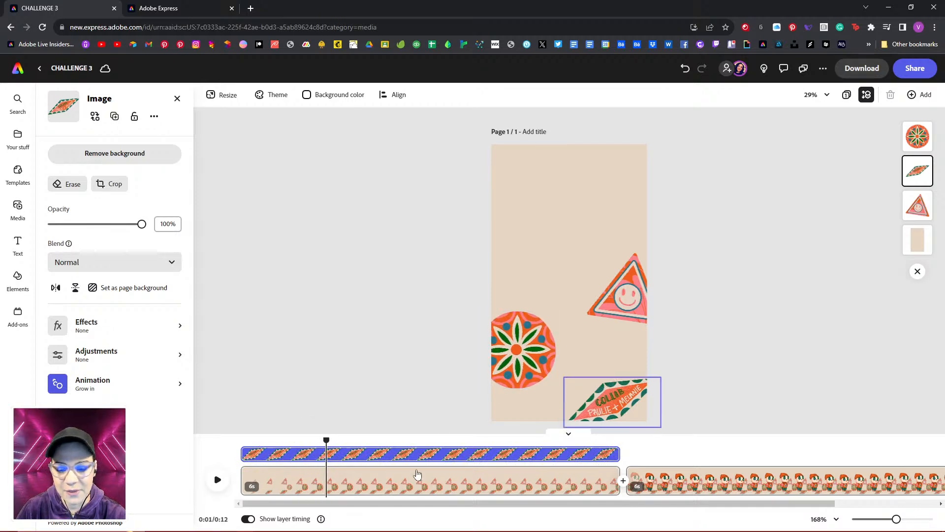
pyautogui.moveTo(241, 453)
pyautogui.mouseDown()
pyautogui.moveTo(329, 454)
pyautogui.moveTo(235, 450)
pyautogui.mouseUp()
pyautogui.press('space')
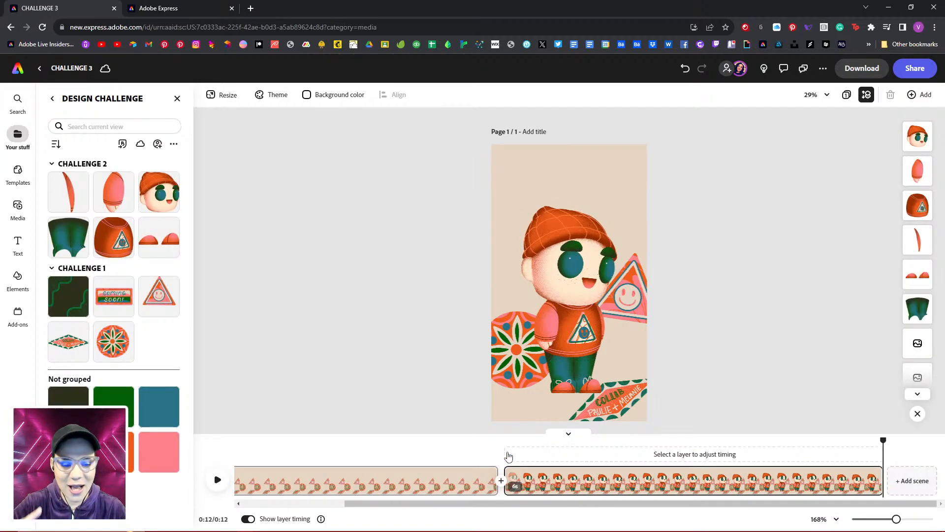
# Step: Review the stickers' layer timing in the first scene, fine-tune the round flower sticker's start and replay
pyautogui.moveTo(884, 440); pyautogui.dragTo(186, 486)
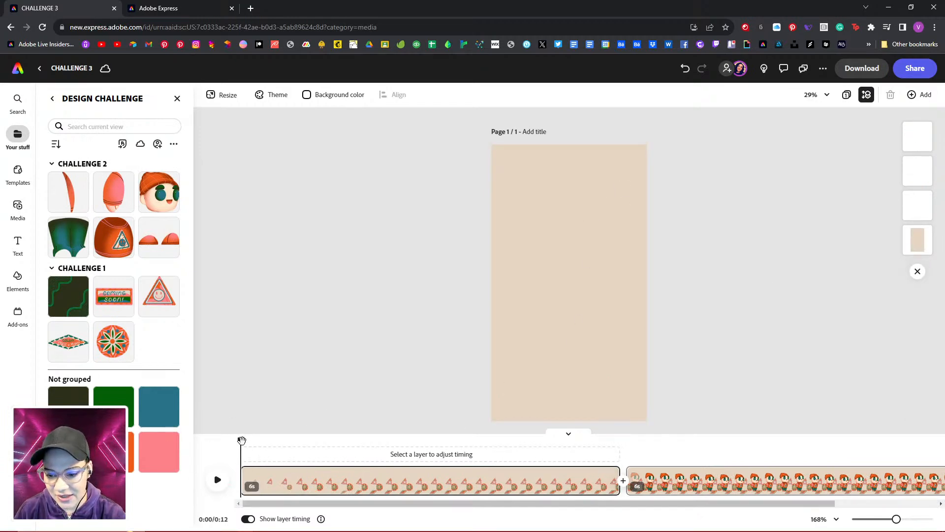
pyautogui.moveTo(240, 440); pyautogui.dragTo(340, 440)
pyautogui.click(598, 310)
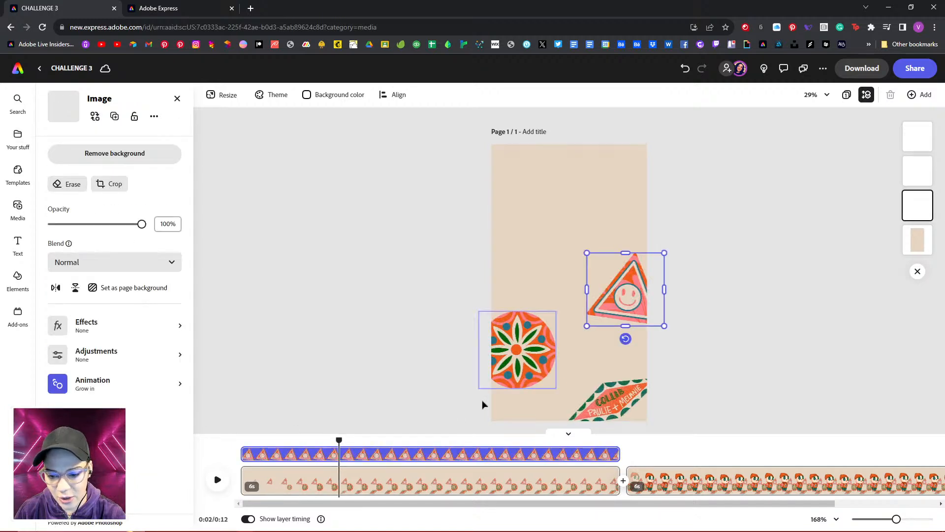
pyautogui.click(523, 350)
pyautogui.moveTo(283, 453)
pyautogui.mouseDown()
pyautogui.moveTo(263, 451)
pyautogui.moveTo(368, 440)
pyautogui.moveTo(286, 458)
pyautogui.mouseUp()
pyautogui.click(601, 403)
pyautogui.press('space')
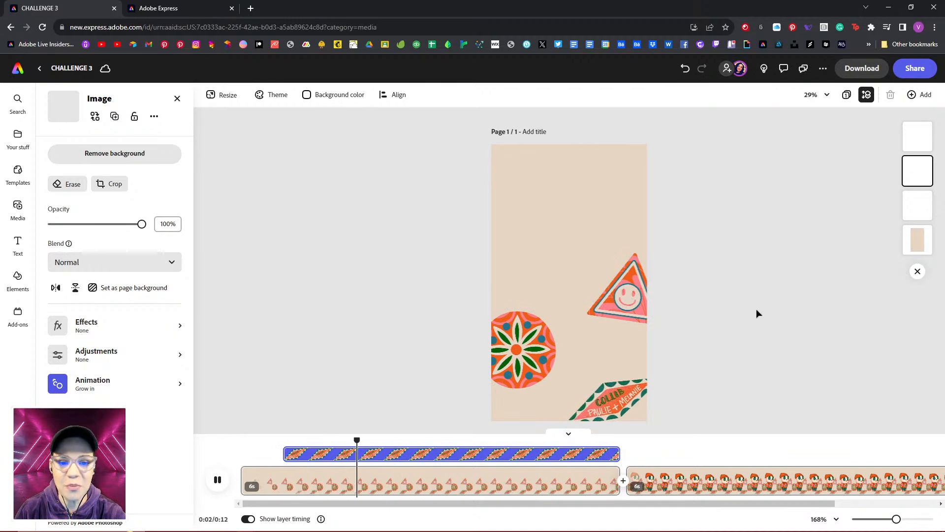
# Step: Add the text "FROM THE PRODUCERS OF GENERAL KENOBI" to the first scene and place it near the top of the page
pyautogui.click(357, 442)
pyautogui.click(241, 440)
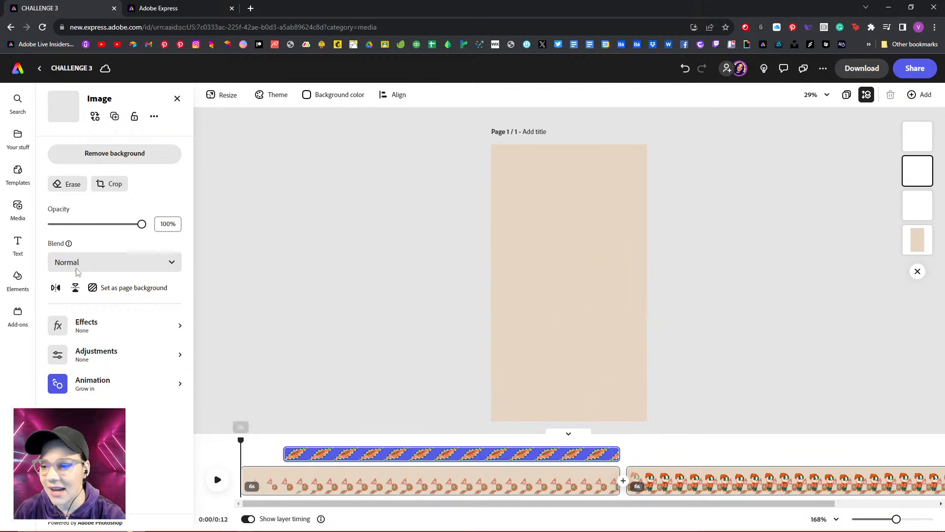
pyautogui.click(18, 242)
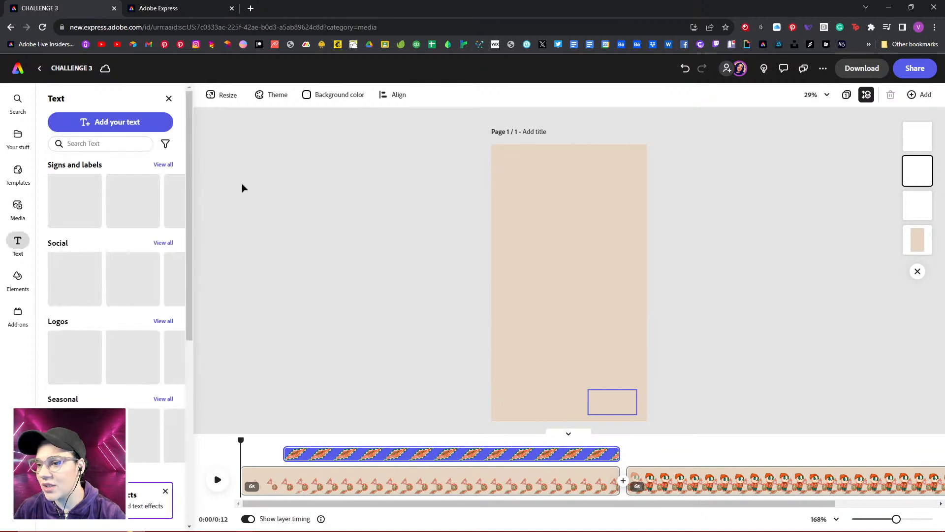
pyautogui.click(135, 123)
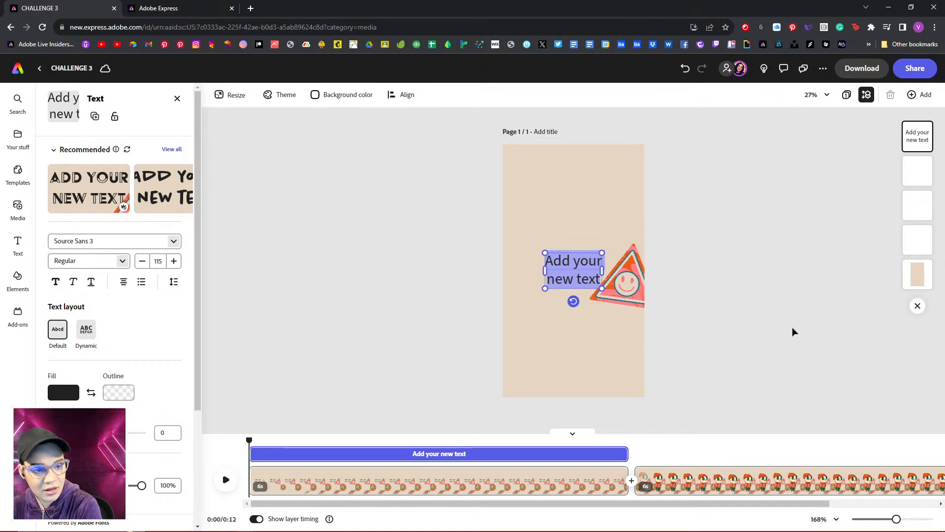
pyautogui.write('FROM')
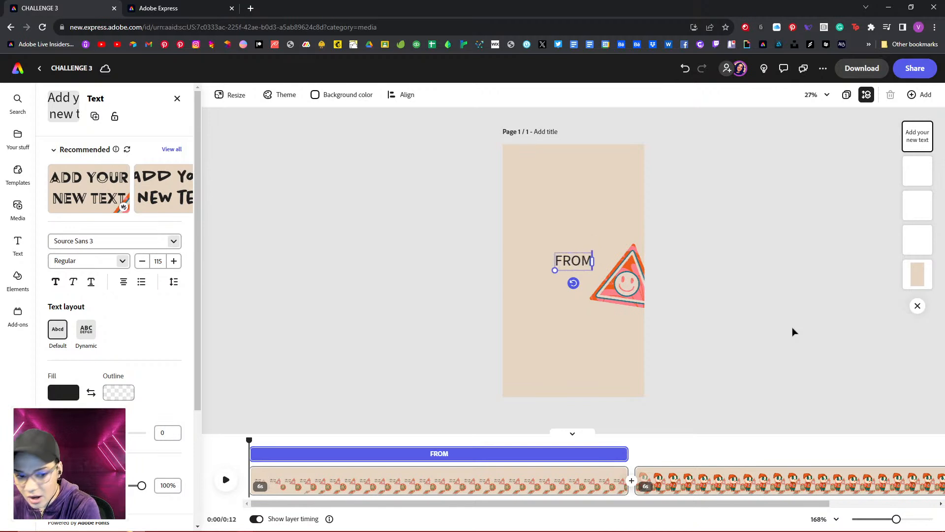
pyautogui.write(' THE PRO')
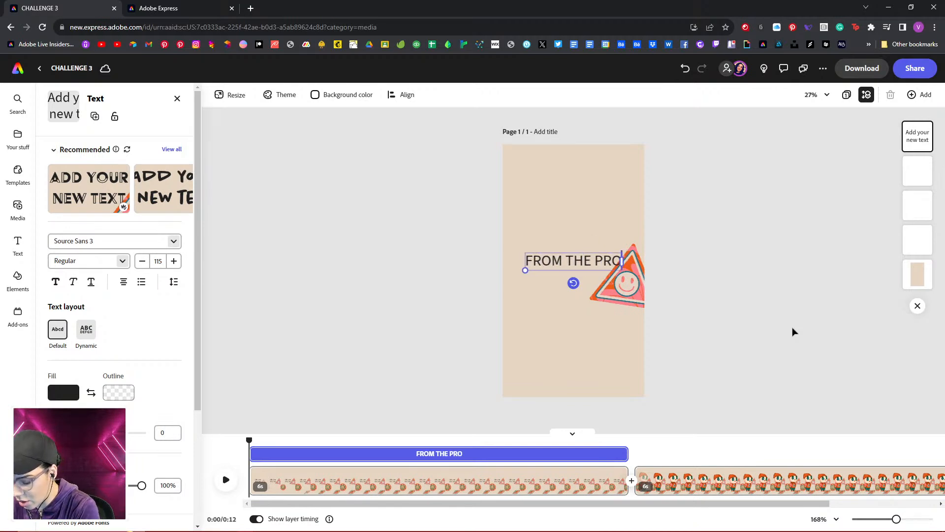
pyautogui.write('DUCERS OF')
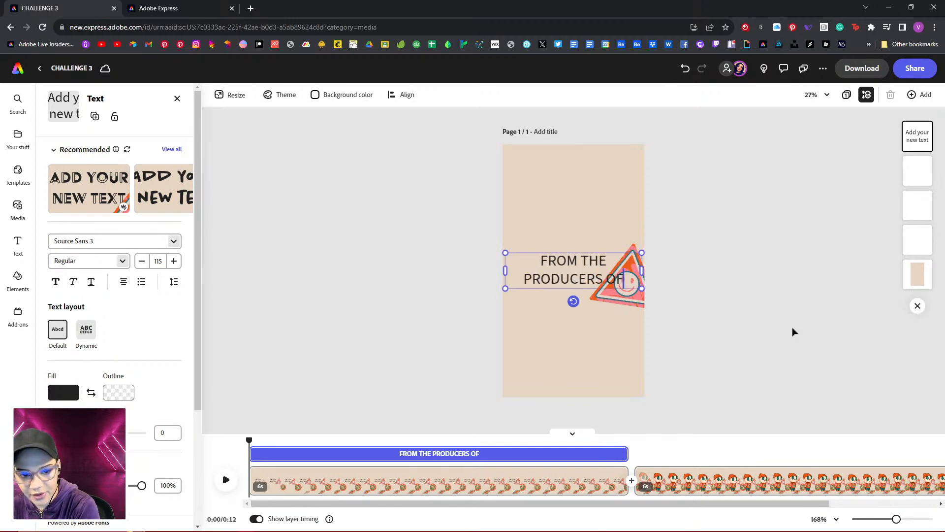
pyautogui.write(' GE')
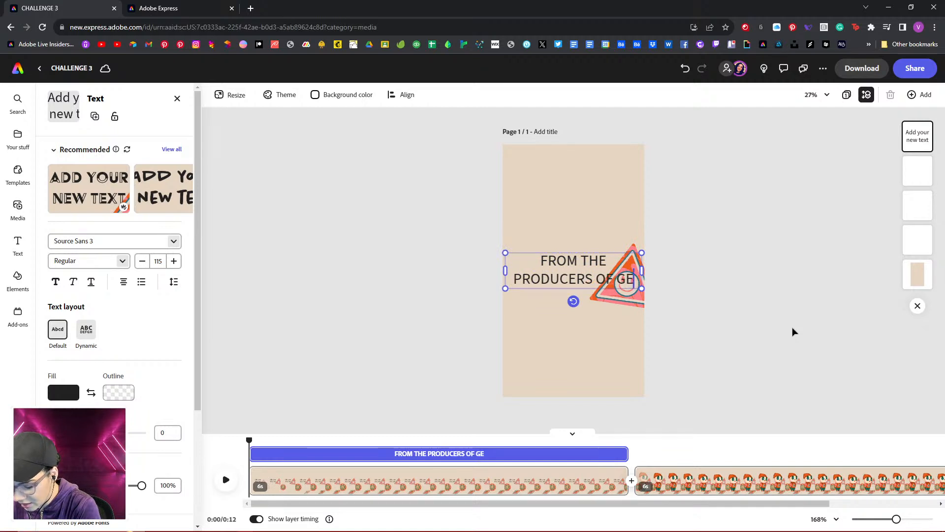
pyautogui.write('NERAL KENOBI')
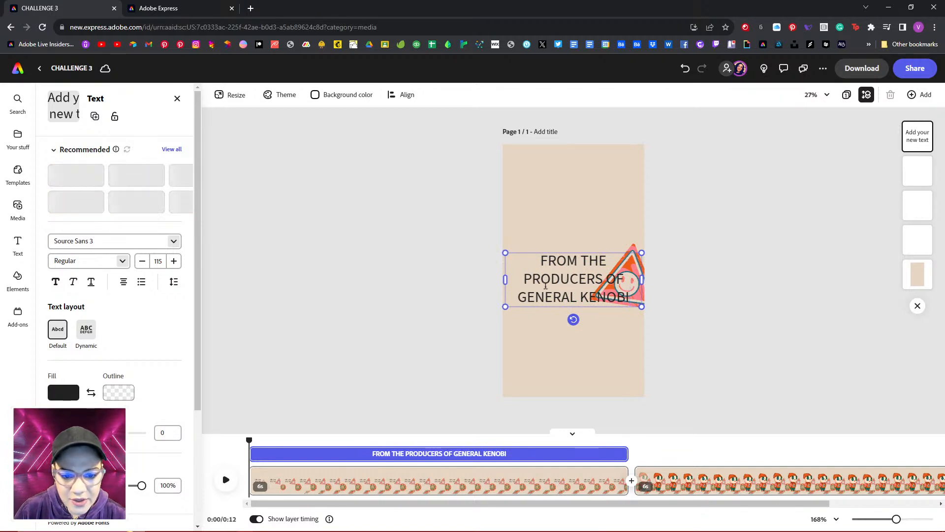
pyautogui.moveTo(553, 312); pyautogui.dragTo(550, 211)
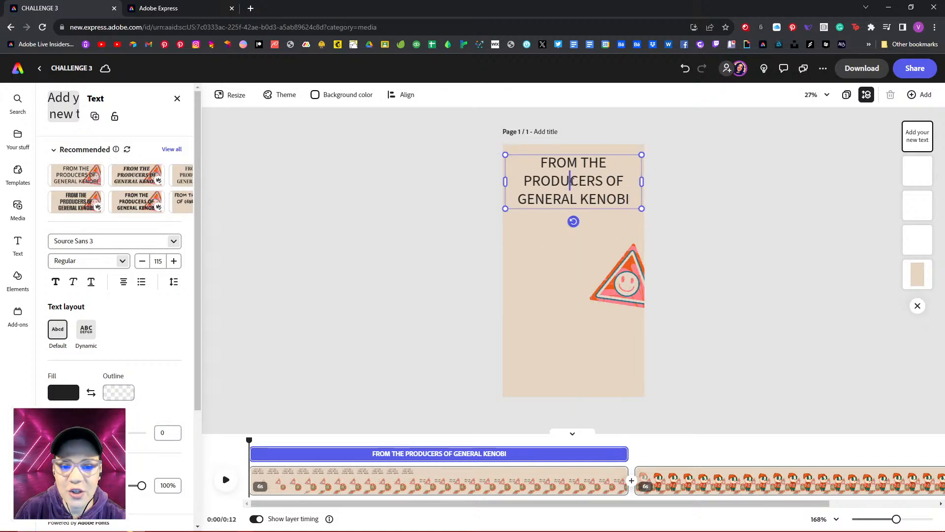
# Step: Restyle the headline text with the Tomarik Brush font and the orange brand colour as fill, and preview the scene
pyautogui.doubleClick(572, 181)
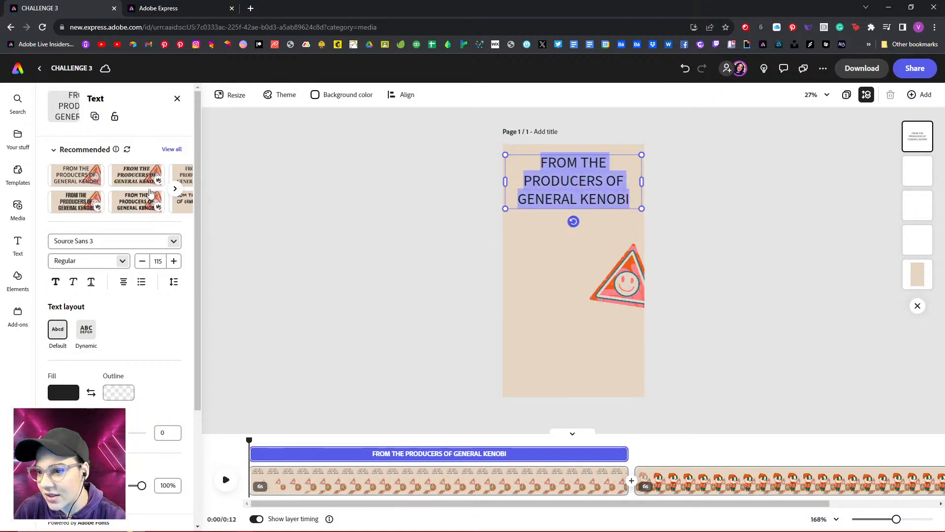
pyautogui.click(139, 205)
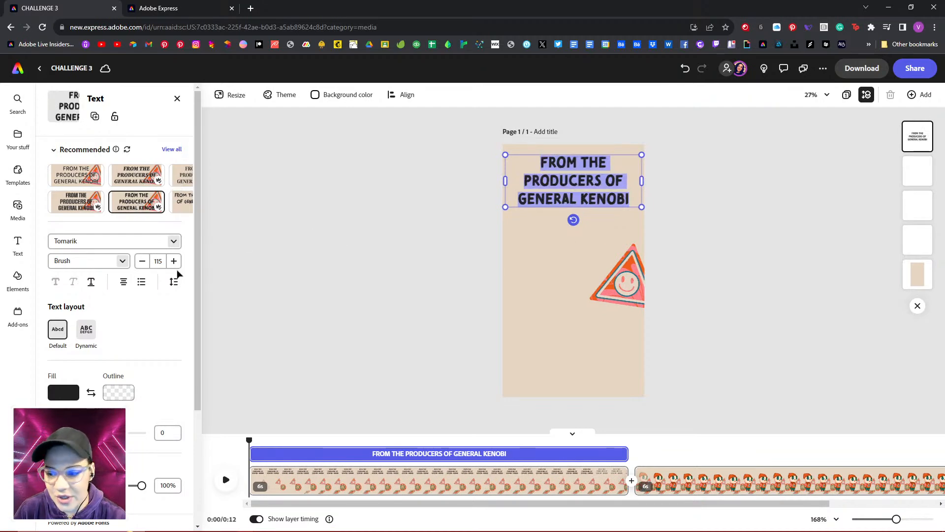
pyautogui.click(71, 392)
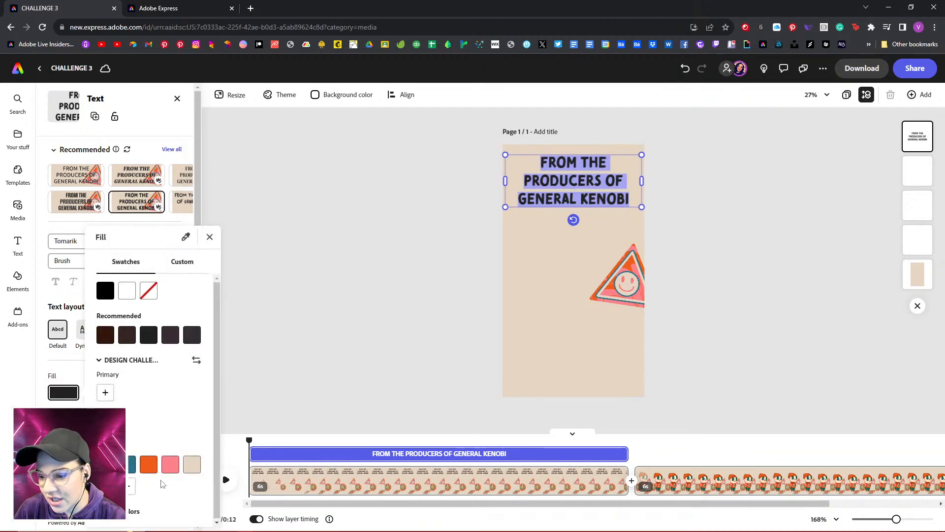
pyautogui.click(148, 464)
pyautogui.click(710, 274)
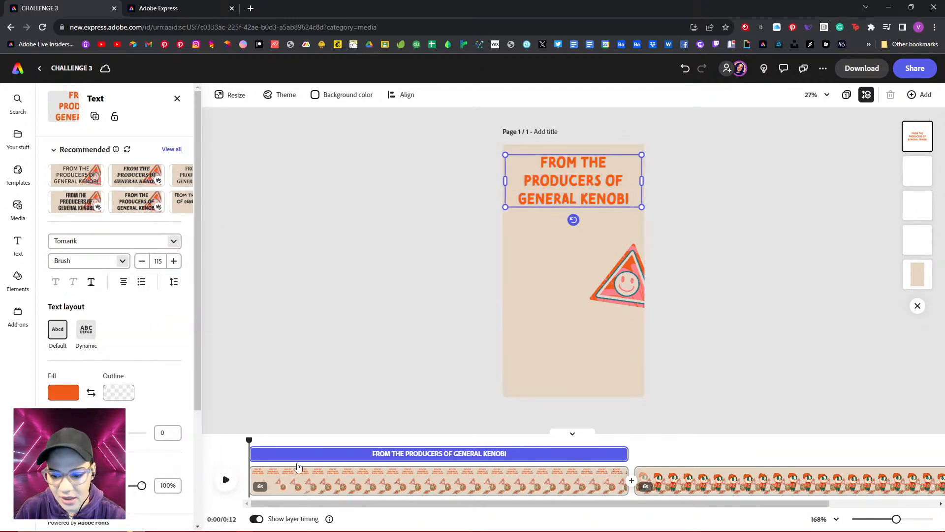
pyautogui.click(225, 481)
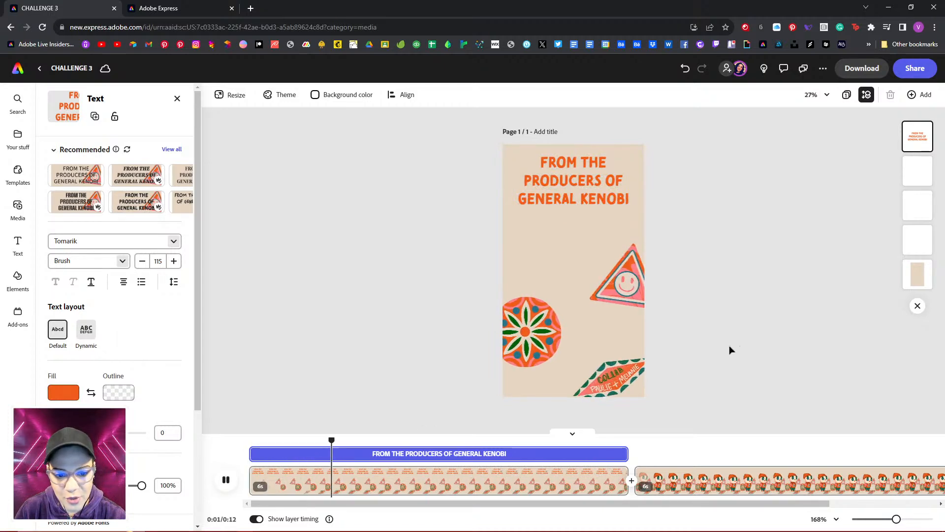
pyautogui.press('space')
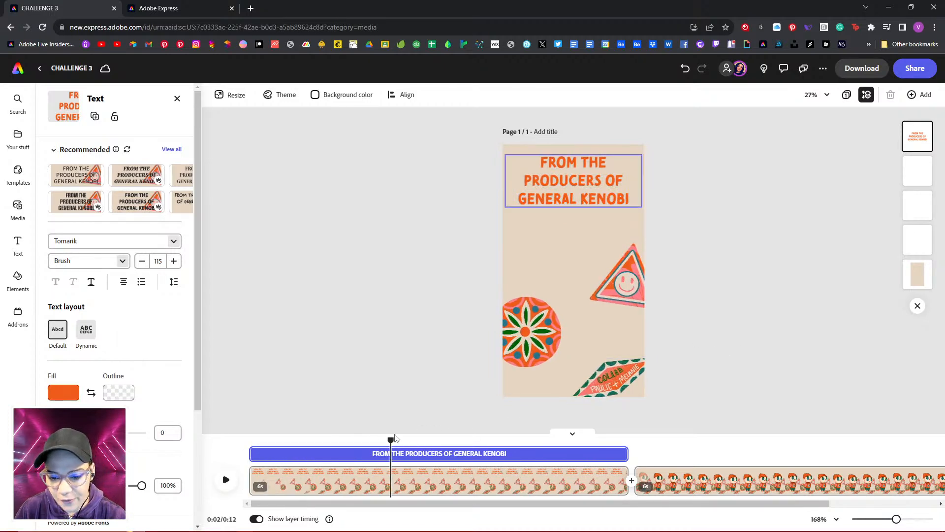
# Step: Apply a Fade in entrance animation to the headline text in the first scene
pyautogui.moveTo(392, 440); pyautogui.dragTo(250, 440)
pyautogui.scroll(-3, 163, 404)
pyautogui.click(121, 480)
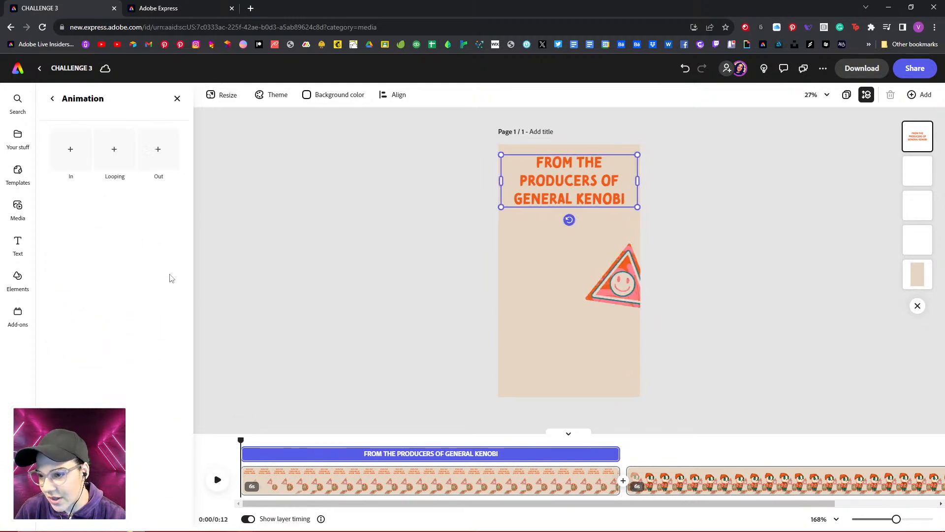
pyautogui.click(81, 151)
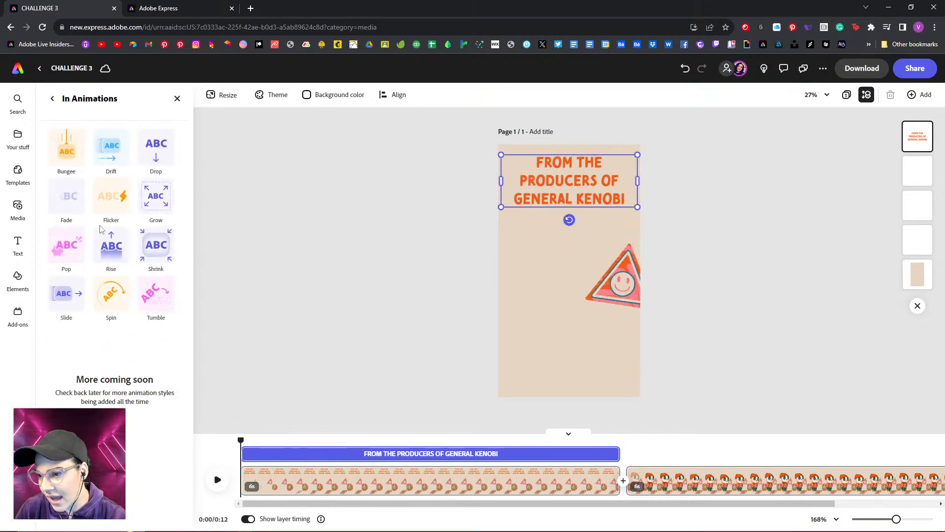
pyautogui.click(80, 198)
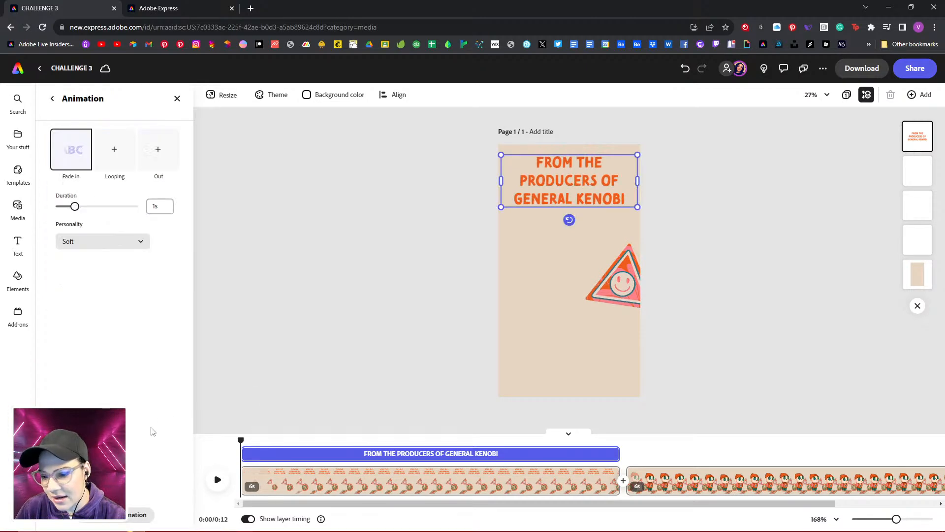
# Step: Add a Fade out exit animation to the headline, shorten its layer to about the first third of the scene and preview
pyautogui.click(158, 149)
pyautogui.click(66, 203)
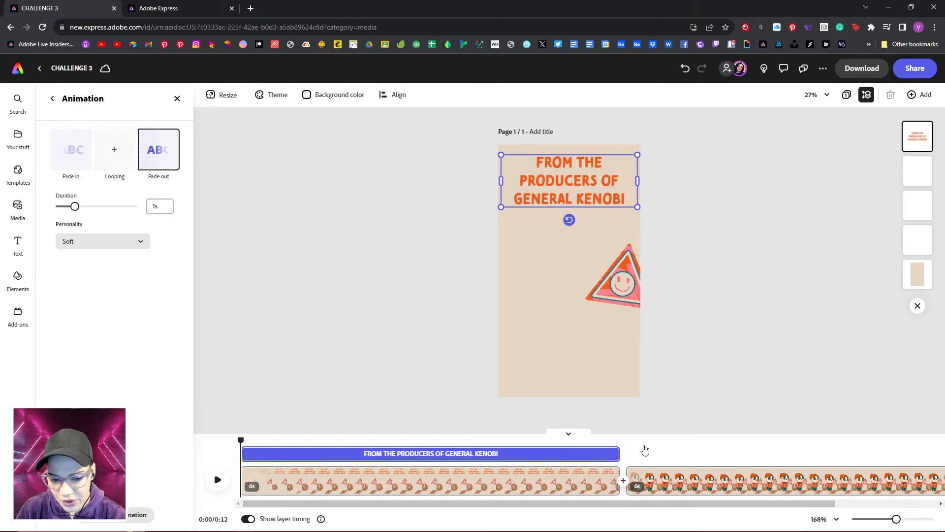
pyautogui.moveTo(620, 453); pyautogui.dragTo(370, 461)
pyautogui.click(217, 480)
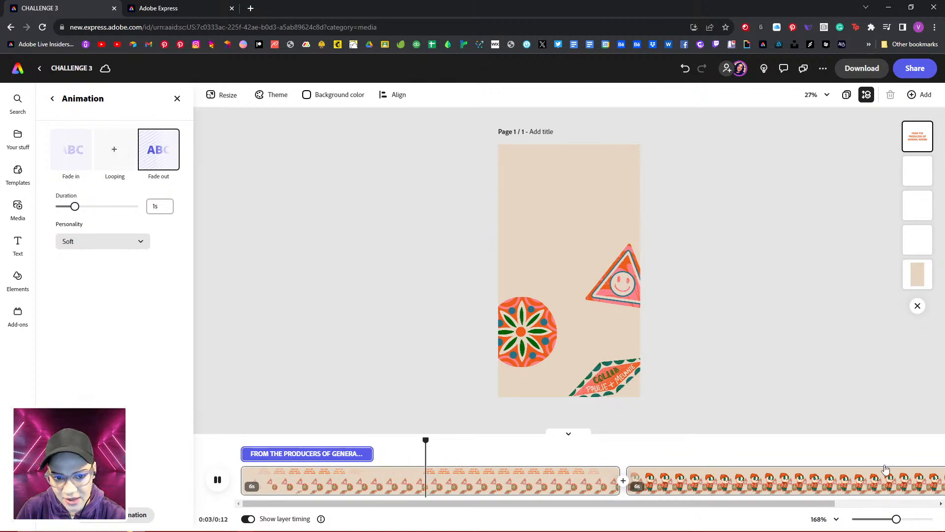
# Step: Duplicate the headline text and place the copy exactly over the original near the top of the page
pyautogui.click(252, 436)
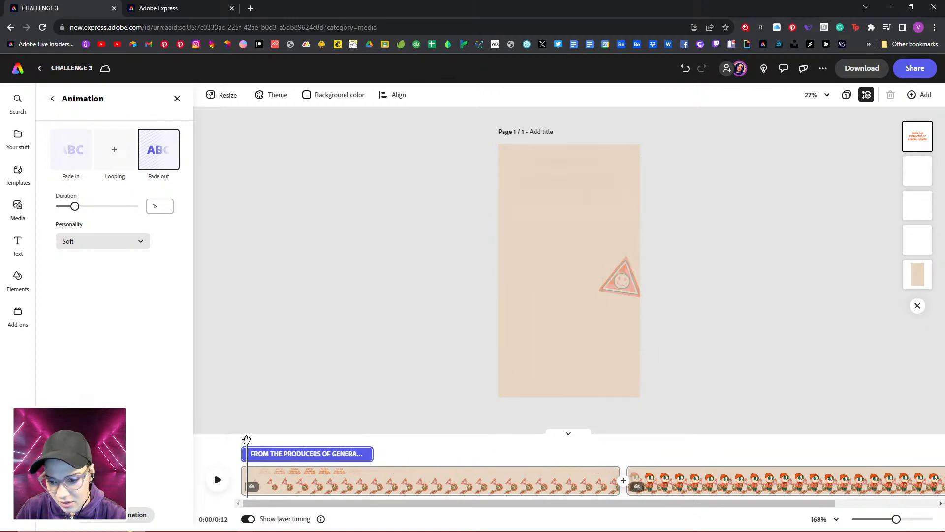
pyautogui.press('space')
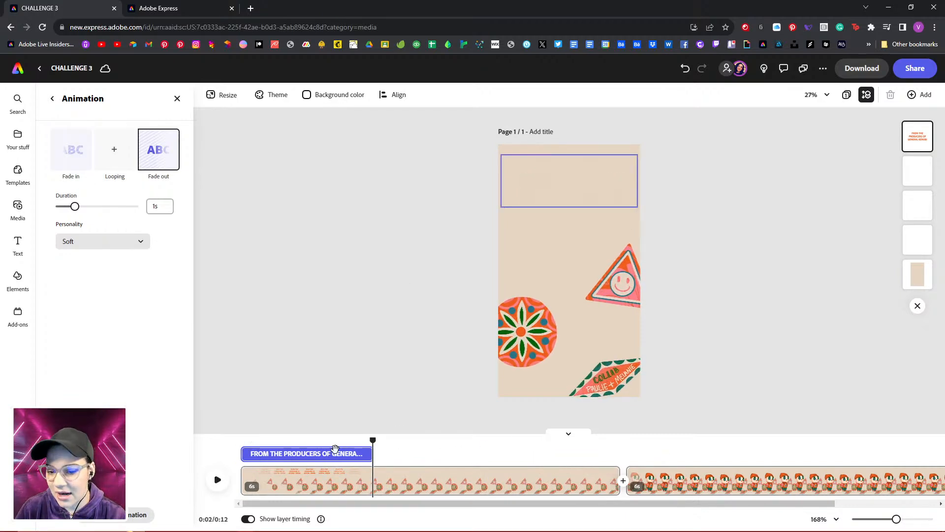
pyautogui.moveTo(360, 440); pyautogui.dragTo(336, 440)
pyautogui.click(564, 185)
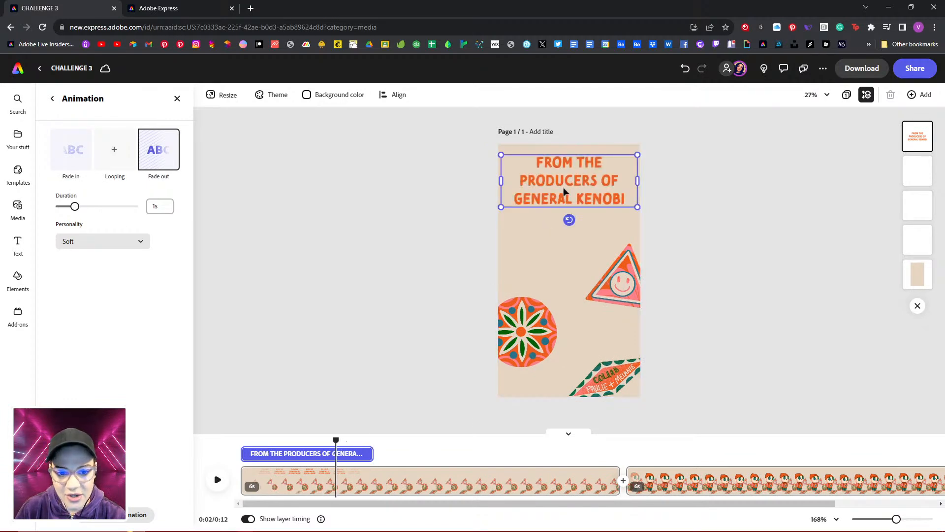
pyautogui.click(593, 205)
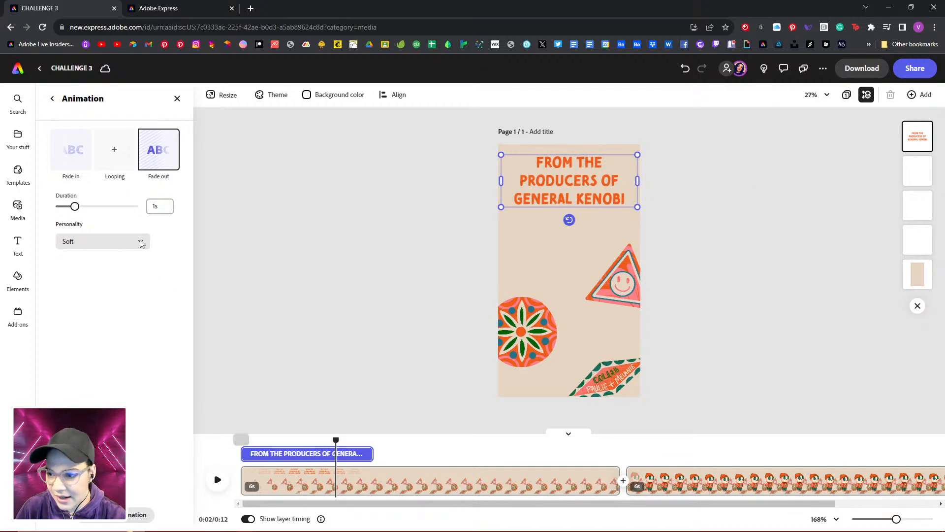
pyautogui.click(52, 99)
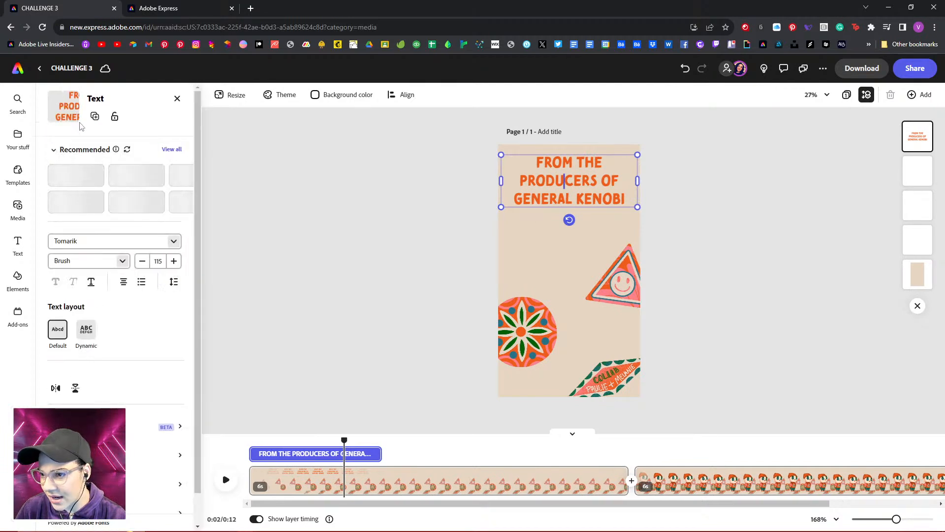
pyautogui.click(94, 116)
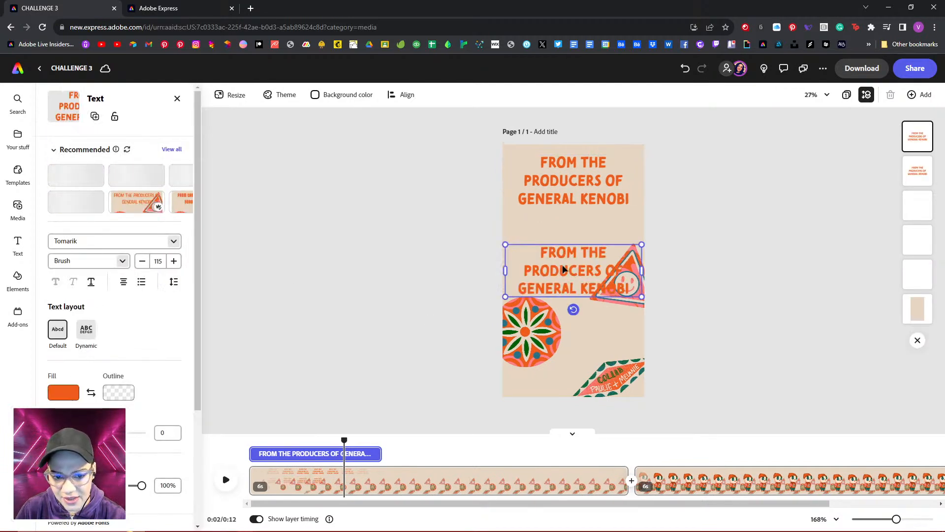
pyautogui.moveTo(564, 275); pyautogui.dragTo(565, 183)
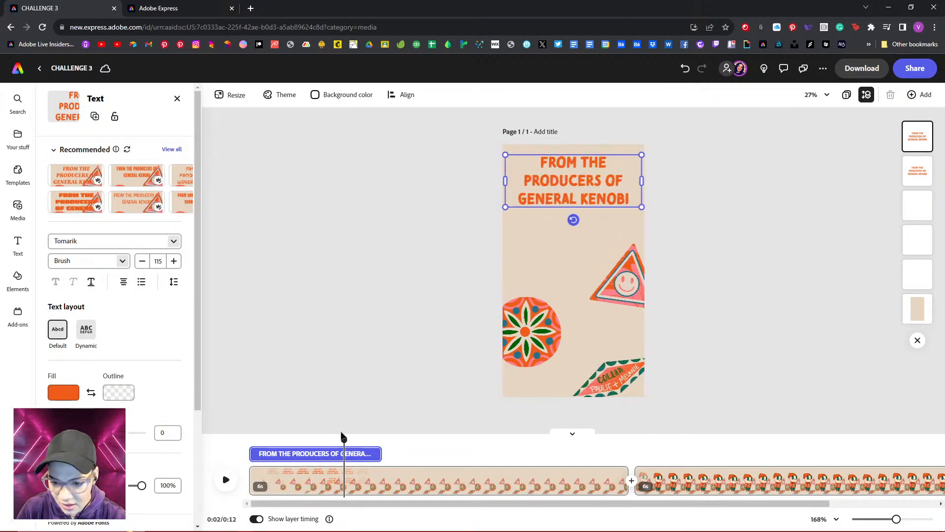
# Step: Shift the duplicate headline's layer timing to start at about 2 seconds into the first scene and preview it
pyautogui.moveTo(337, 458); pyautogui.dragTo(441, 459)
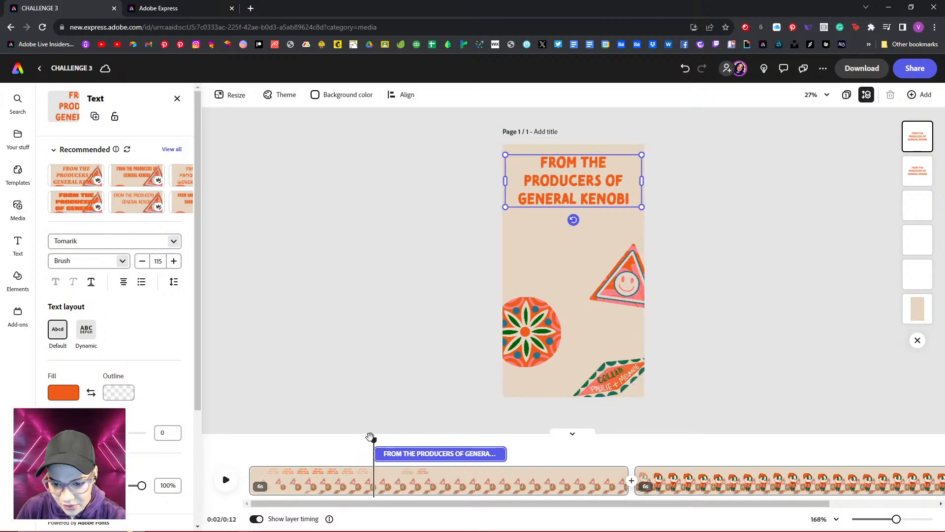
pyautogui.moveTo(371, 436); pyautogui.dragTo(258, 438)
pyautogui.press('space')
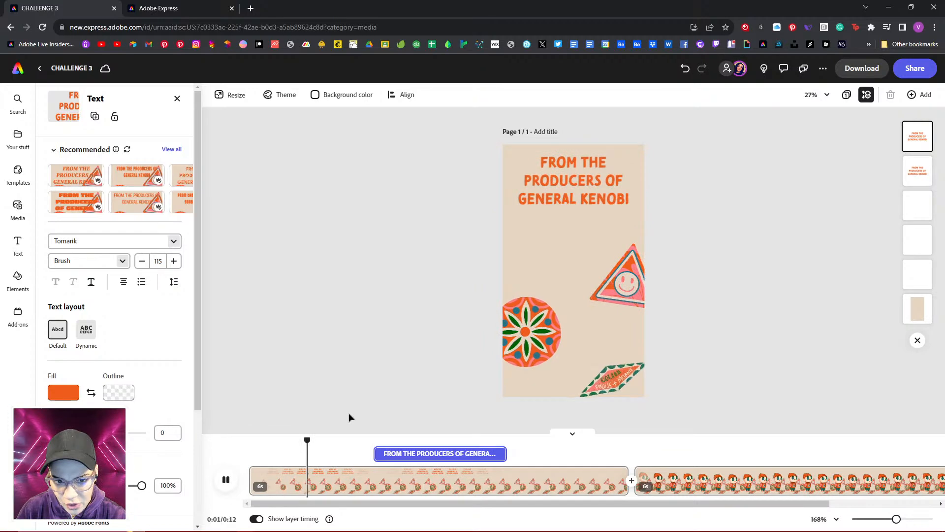
# Step: Replace the duplicate headline's text with "SPONSORED BY REVERB MIKE"
pyautogui.click(464, 450)
pyautogui.click(581, 181)
pyautogui.doubleClick(581, 180)
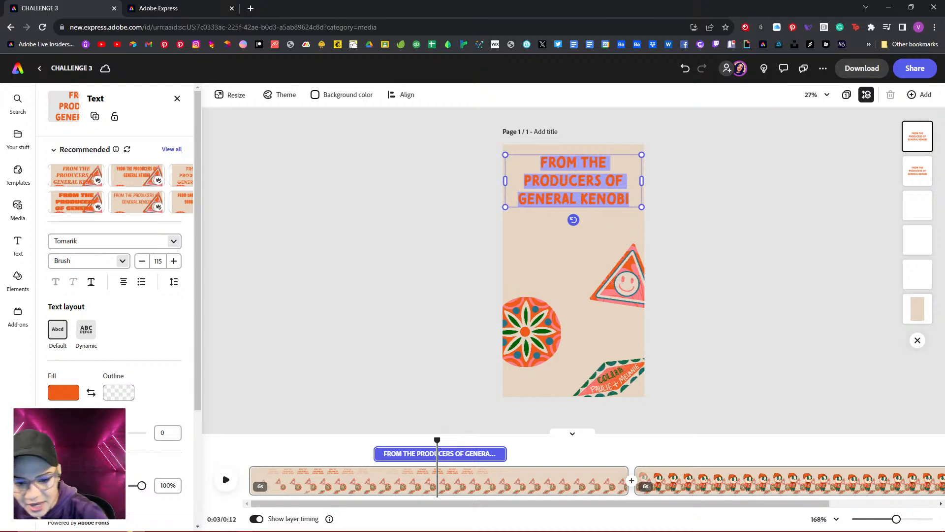
pyautogui.click(613, 178)
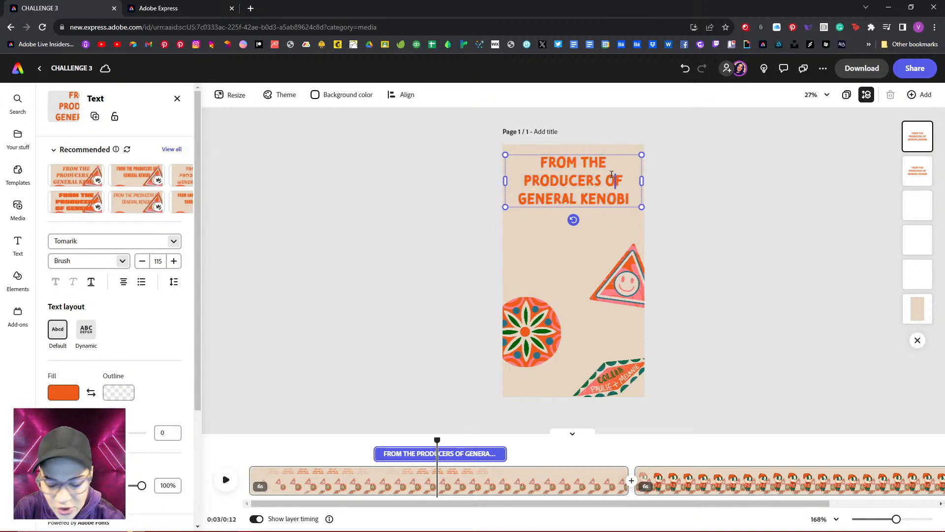
pyautogui.hotkey('ctrl', 'a')
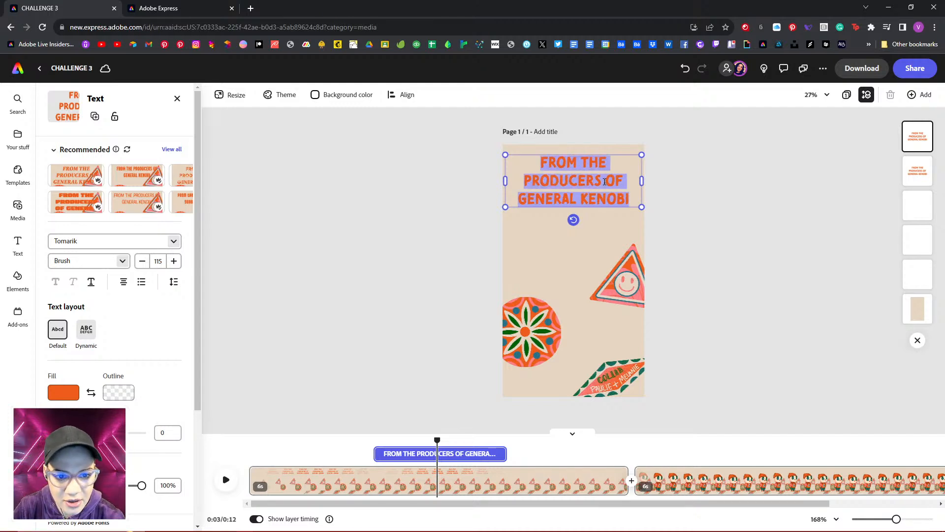
pyautogui.write('SPONSER')
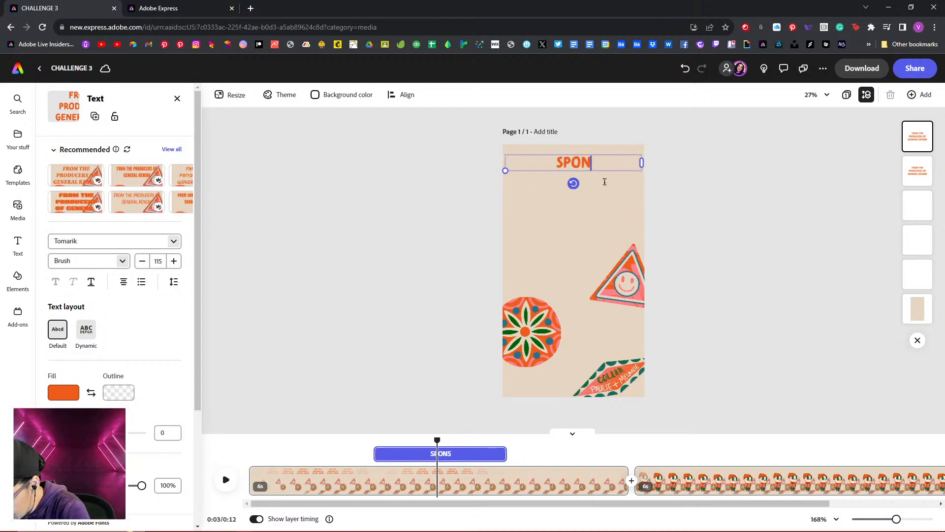
pyautogui.press('BackSpace')
pyautogui.press('BackSpace')
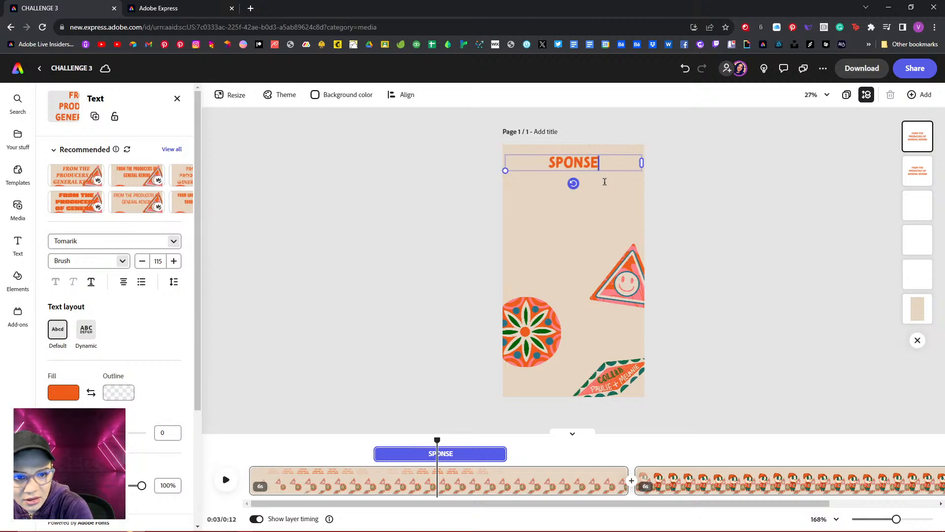
pyautogui.write('ORED BY')
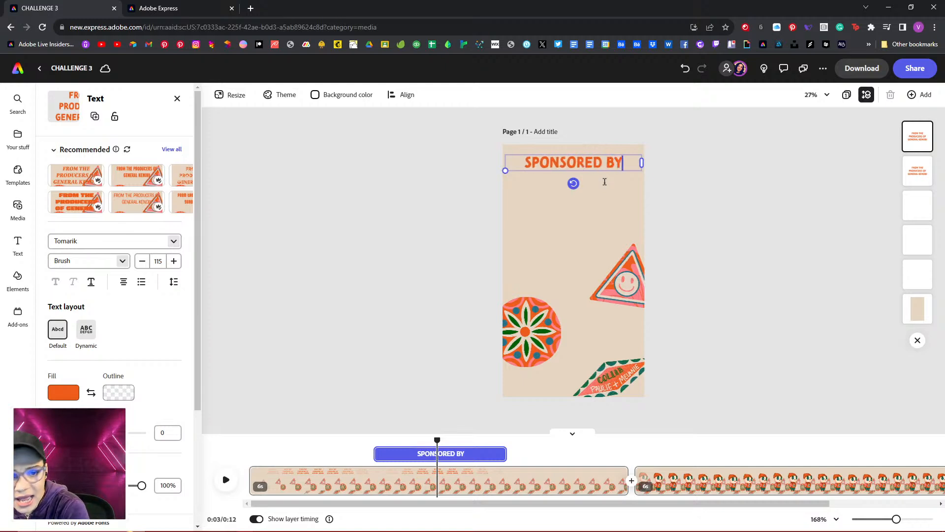
pyautogui.write(' REVE')
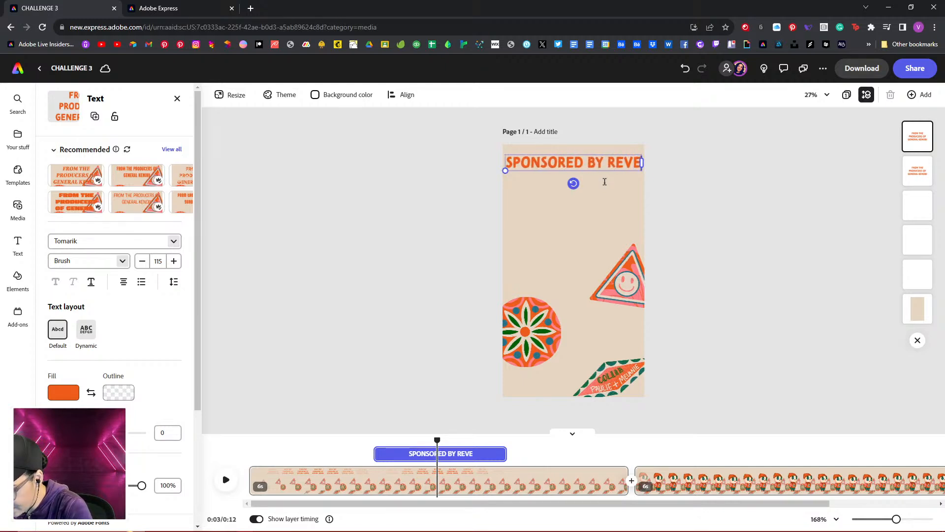
pyautogui.write('RB MIKE')
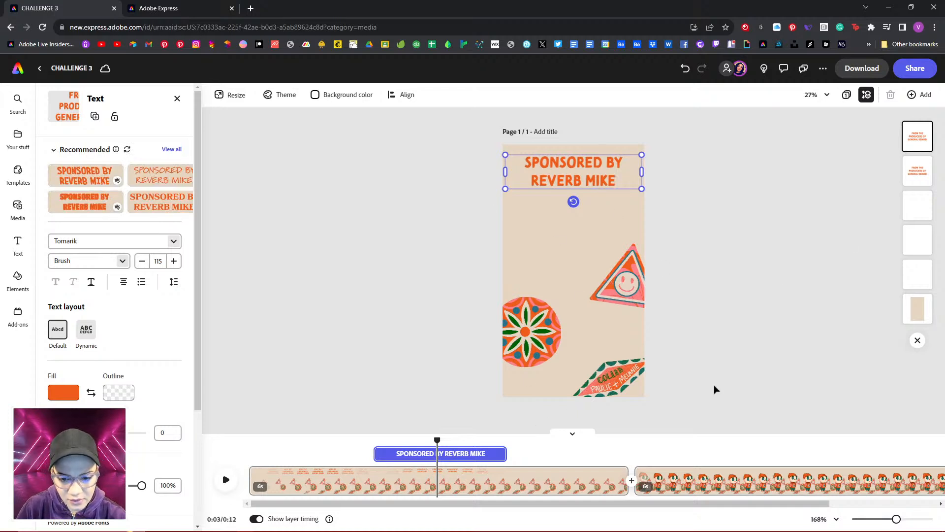
# Step: Extend the sponsor text's layer to just past the 5-second mark and place a duplicate of the text directly below it
pyautogui.moveTo(436, 441); pyautogui.dragTo(249, 441)
pyautogui.press('space')
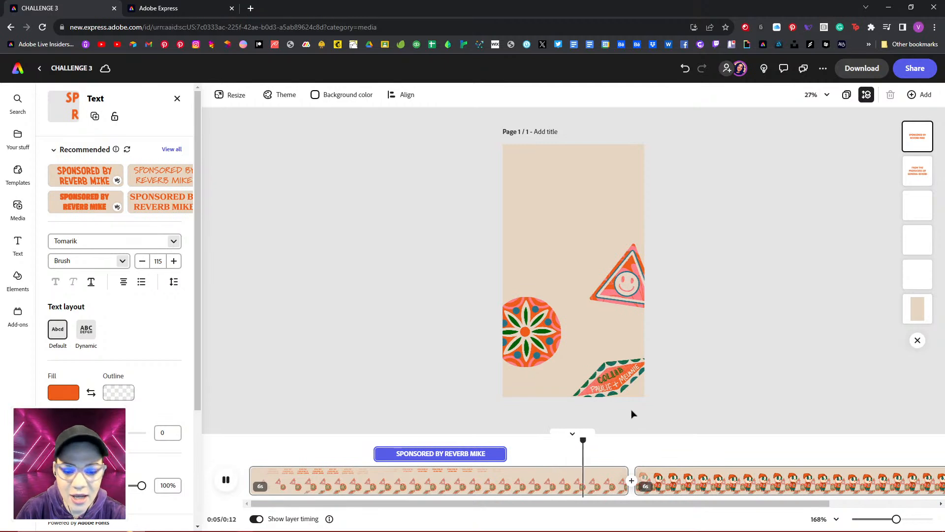
pyautogui.click(504, 459)
pyautogui.moveTo(684, 438); pyautogui.dragTo(428, 444)
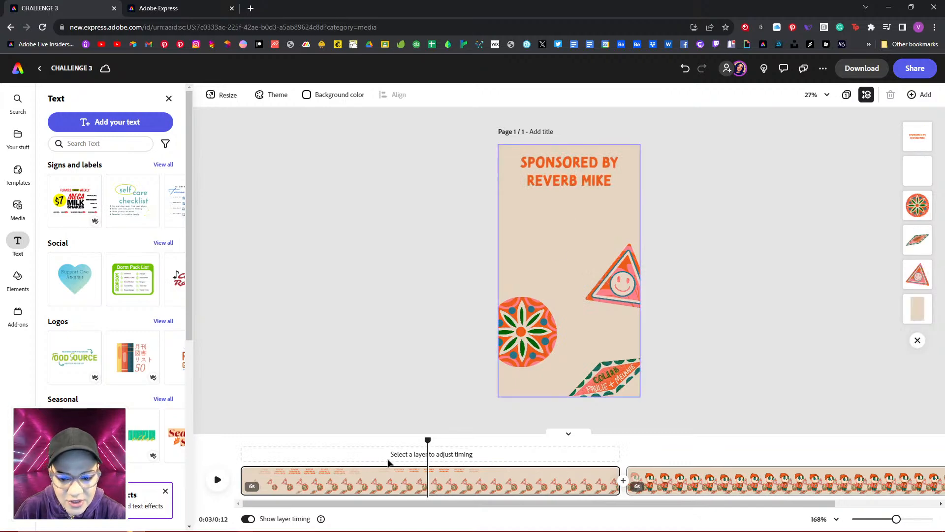
pyautogui.click(566, 180)
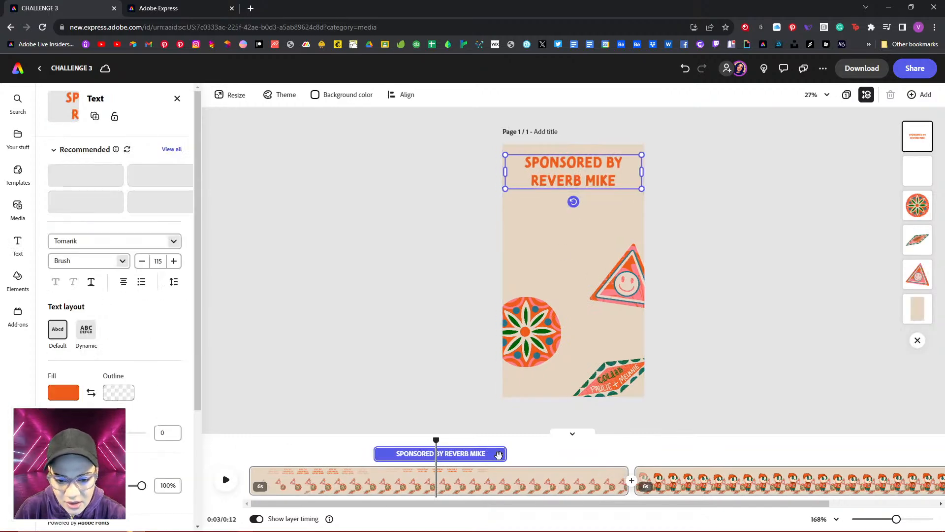
pyautogui.moveTo(503, 454); pyautogui.dragTo(594, 453)
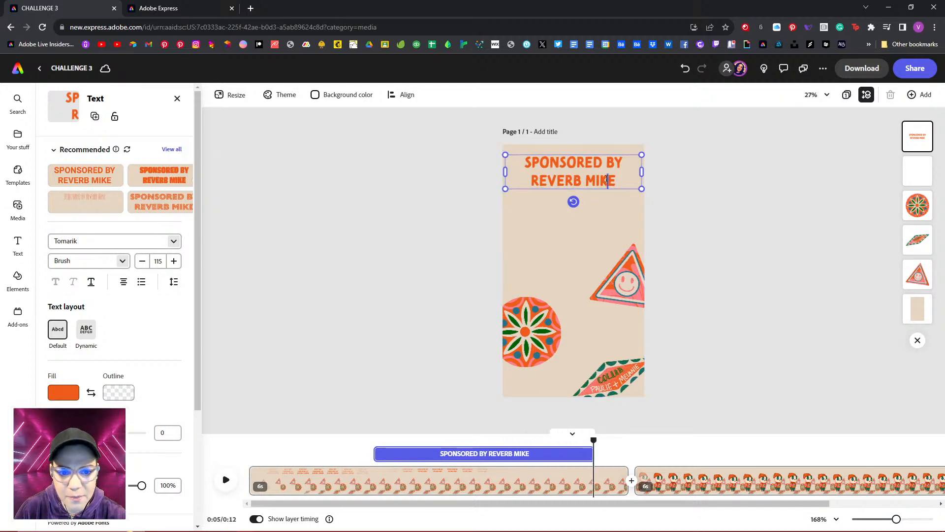
pyautogui.click(95, 118)
pyautogui.moveTo(574, 177); pyautogui.dragTo(572, 224)
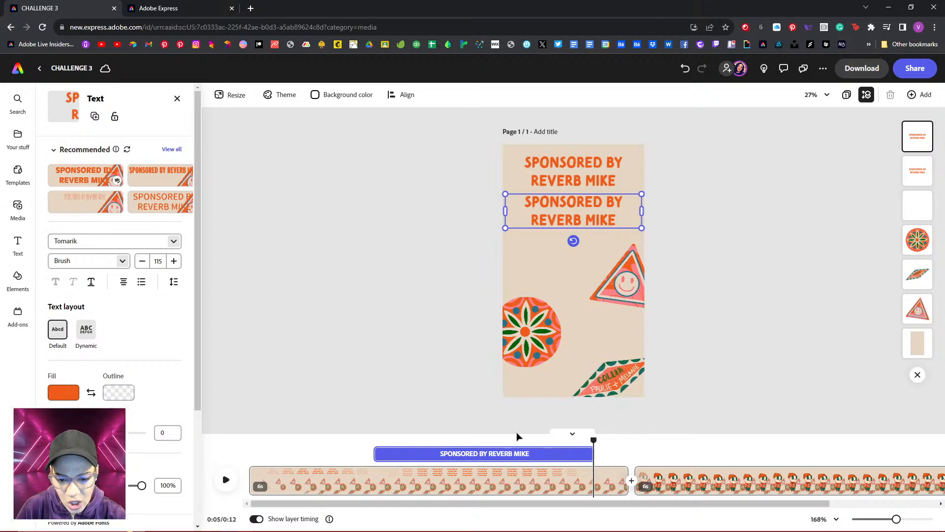
# Step: Extend the "FROM THE PRODUCERS OF GENERAL KENOBI" headline's layer to about the 5-second mark of the first scene
pyautogui.moveTo(593, 440); pyautogui.dragTo(290, 428)
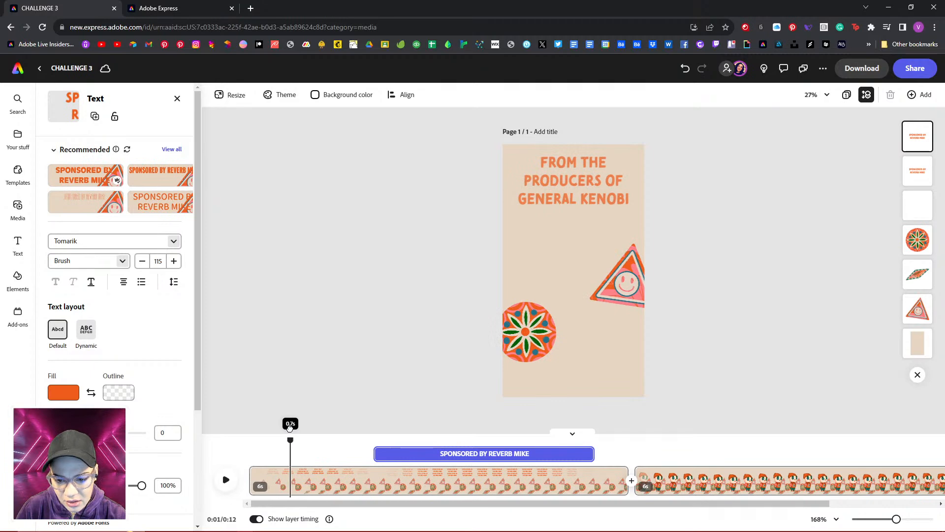
pyautogui.click(584, 196)
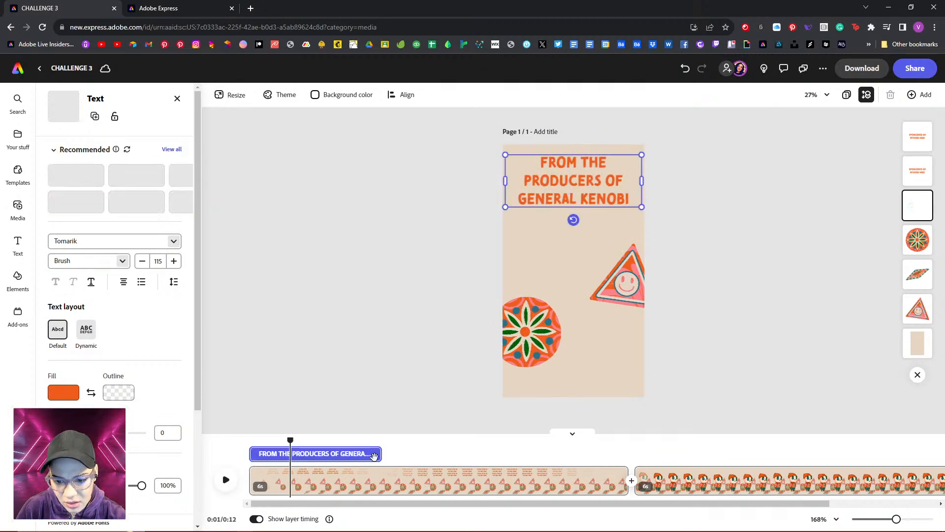
pyautogui.moveTo(380, 454)
pyautogui.moveTo(380, 454); pyautogui.dragTo(567, 453)
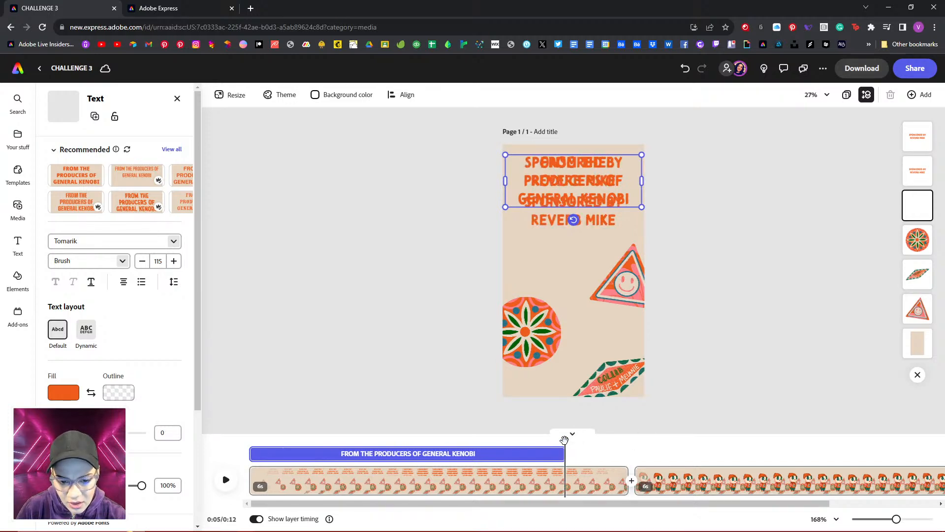
# Step: Stack both sponsor texts below the headline without overlap and start the lowest one's layer at about 3 seconds
pyautogui.click(916, 171)
pyautogui.moveTo(589, 183); pyautogui.dragTo(590, 233)
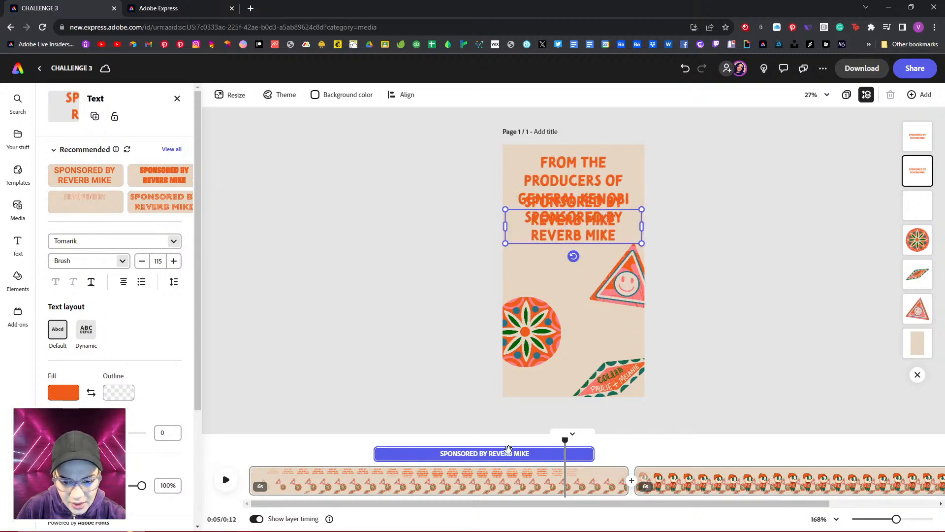
pyautogui.moveTo(566, 438); pyautogui.dragTo(519, 440)
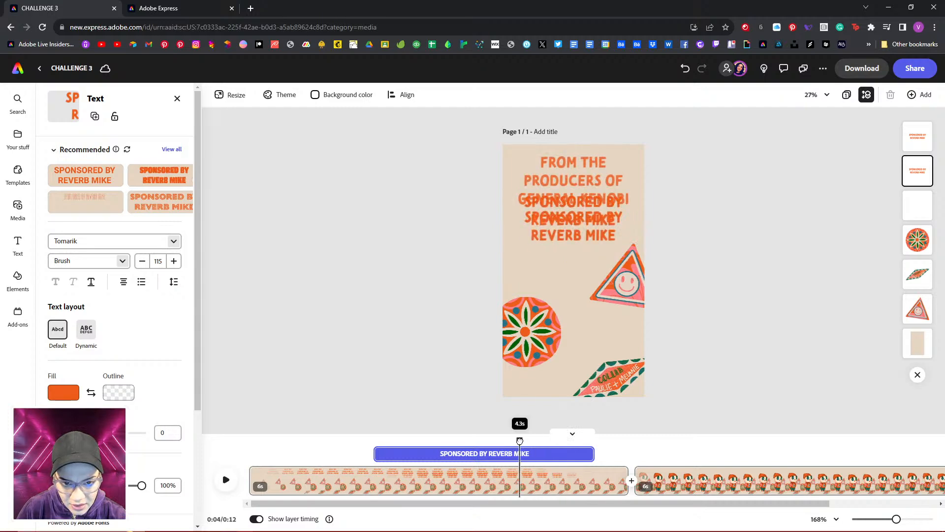
pyautogui.click(565, 235)
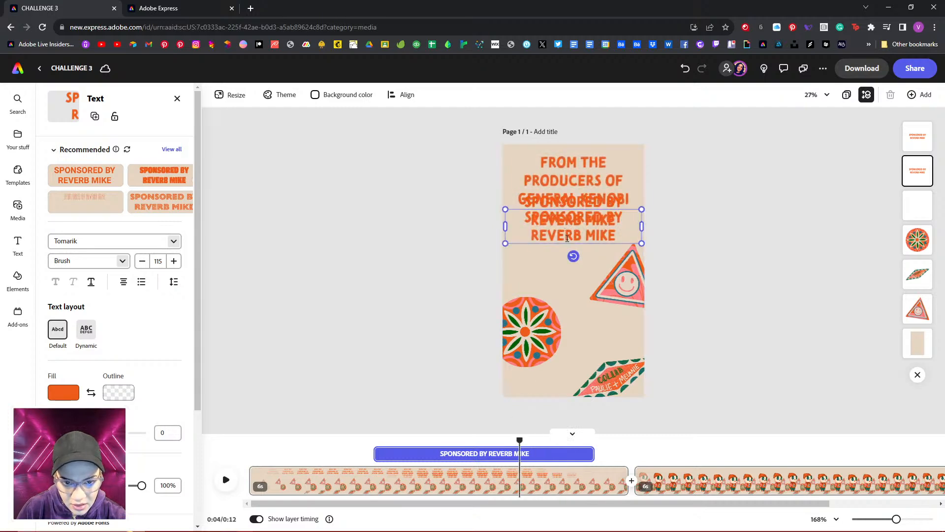
pyautogui.moveTo(583, 243); pyautogui.dragTo(587, 270)
pyautogui.moveTo(586, 260); pyautogui.dragTo(586, 260)
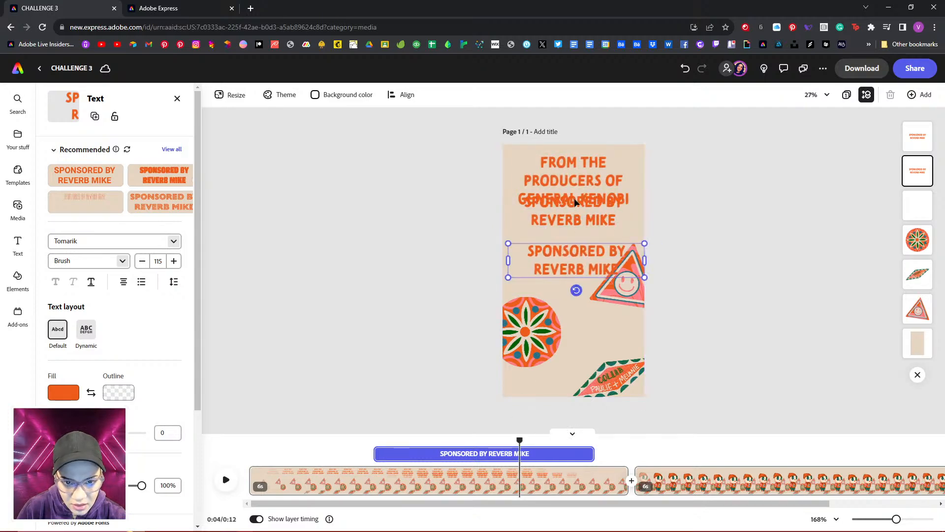
pyautogui.moveTo(590, 225); pyautogui.dragTo(591, 237)
pyautogui.moveTo(589, 273); pyautogui.dragTo(594, 277)
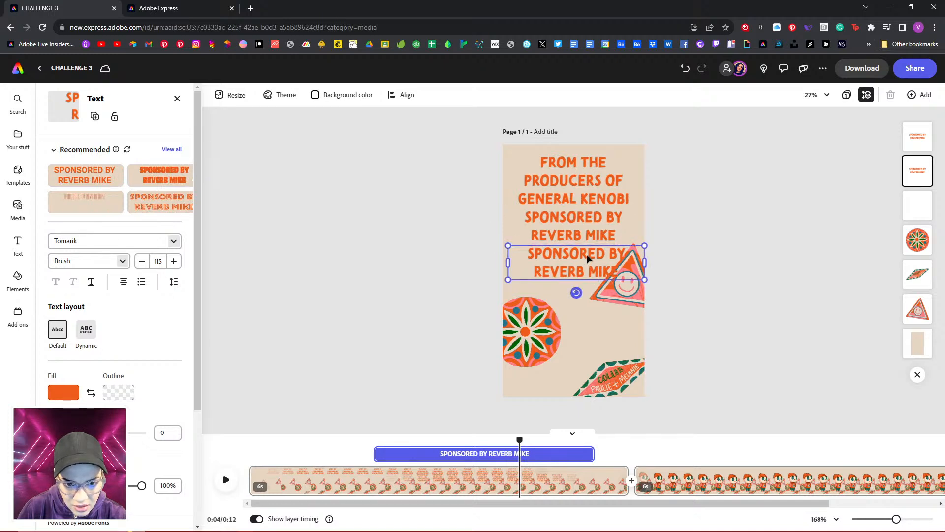
pyautogui.moveTo(589, 258); pyautogui.dragTo(584, 256)
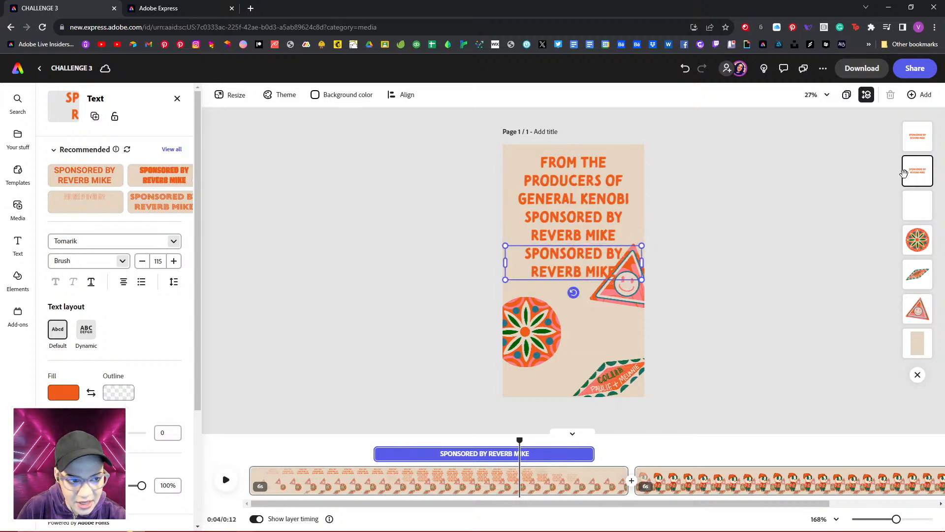
pyautogui.moveTo(375, 454); pyautogui.dragTo(456, 457)
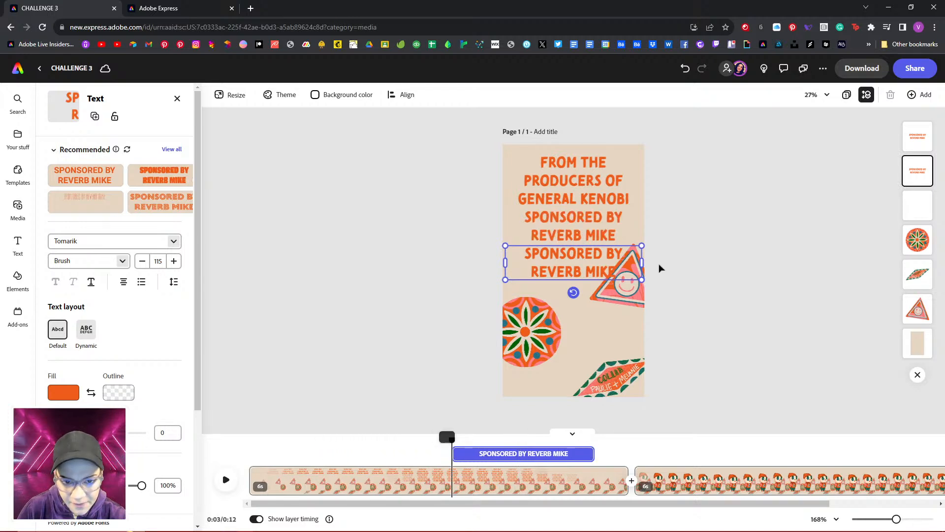
# Step: Scale the three stacked credit texts down together to font size 89, keeping them centred at the top of the page
pyautogui.click(580, 229)
pyautogui.click(572, 206)
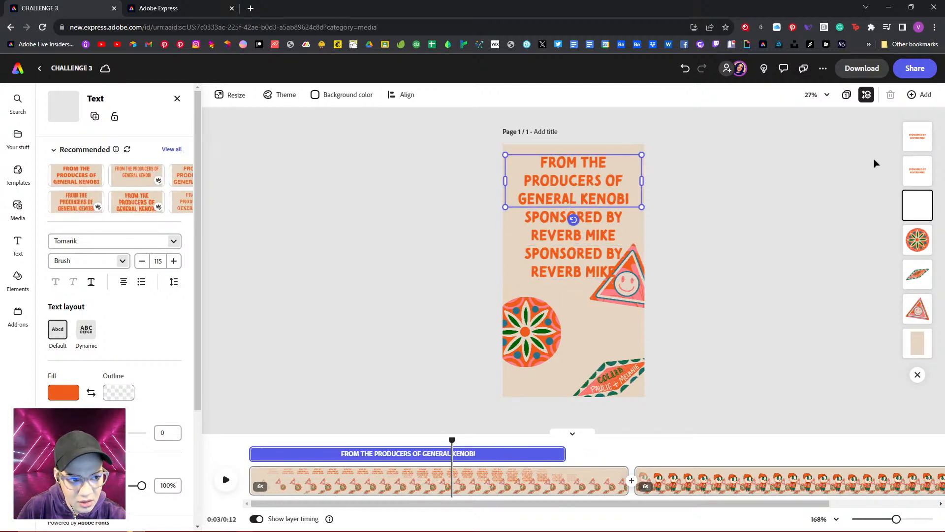
pyautogui.click(919, 172)
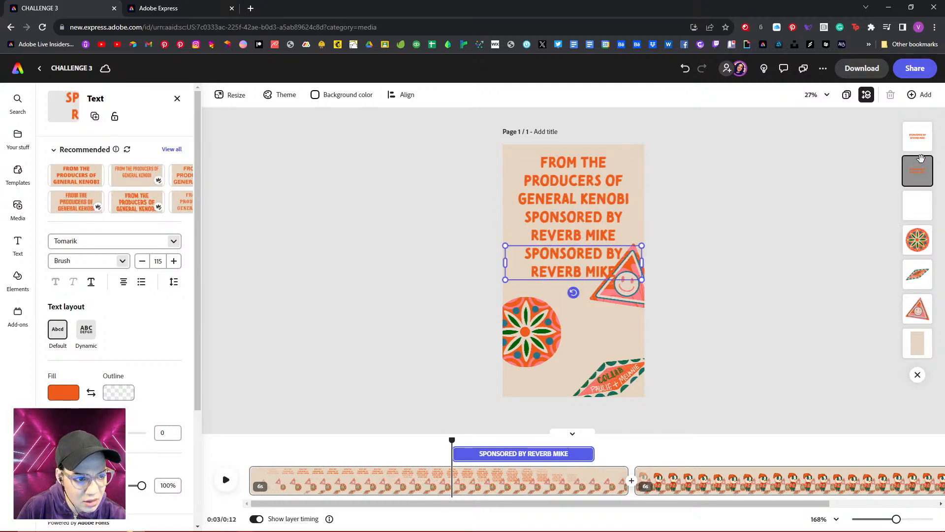
pyautogui.keyDown('shift'); pyautogui.click(592, 239); pyautogui.keyUp('shift')
pyautogui.keyDown('shift'); pyautogui.click(593, 186); pyautogui.keyUp('shift')
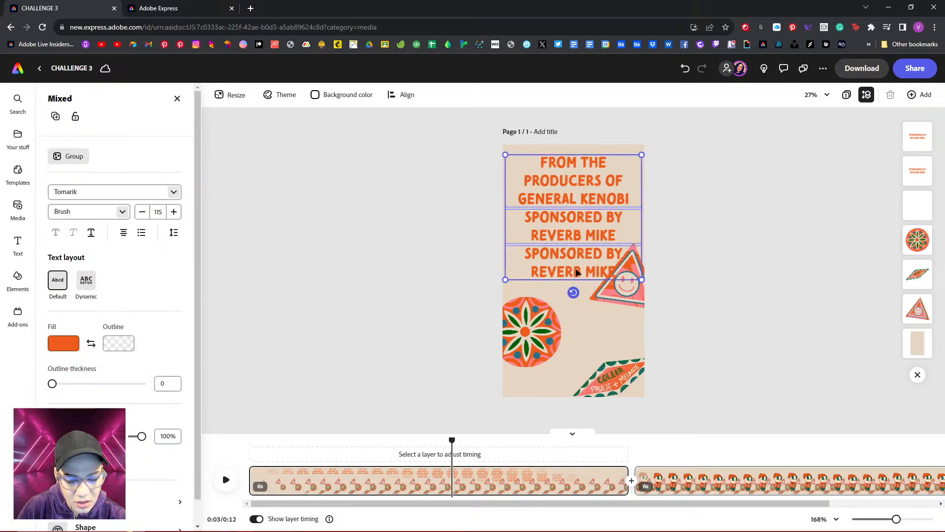
pyautogui.moveTo(641, 279); pyautogui.dragTo(619, 242)
pyautogui.moveTo(570, 205); pyautogui.dragTo(585, 205)
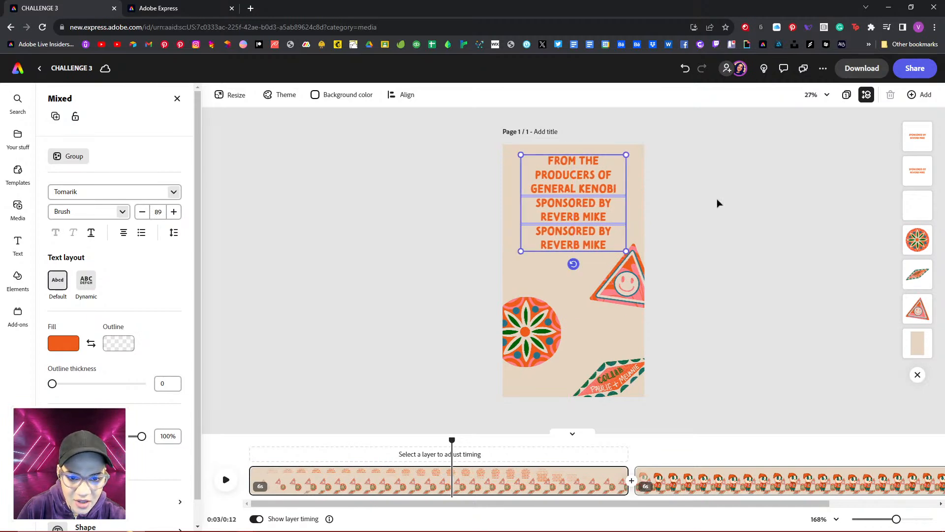
pyautogui.click(718, 204)
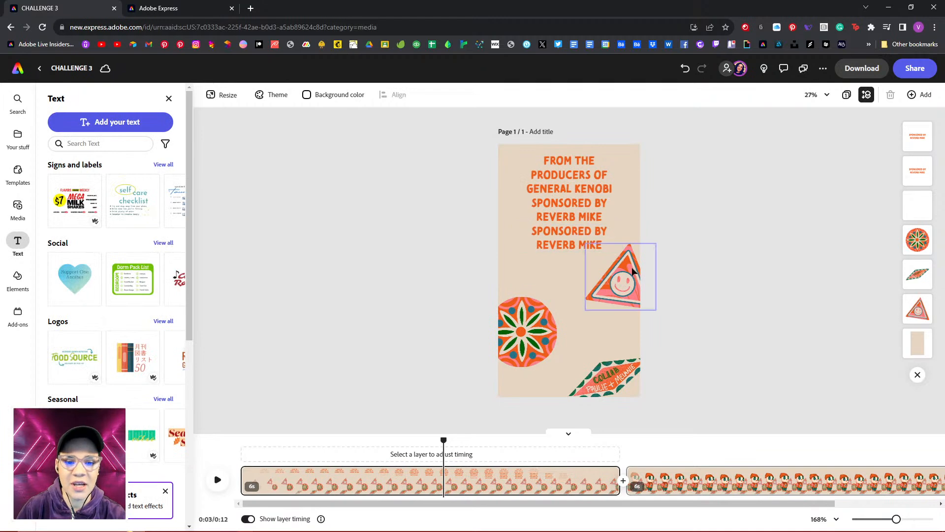
# Step: Replace the lowest sponsor text with an "IN COLLAB WITH" credit naming the two collaborators shown on the collab sticker
pyautogui.click(570, 246)
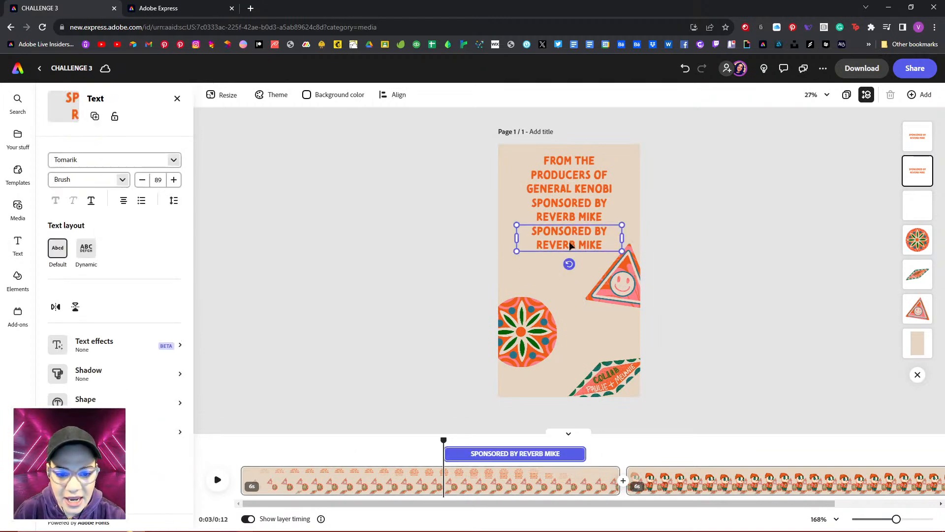
pyautogui.tripleClick(580, 240)
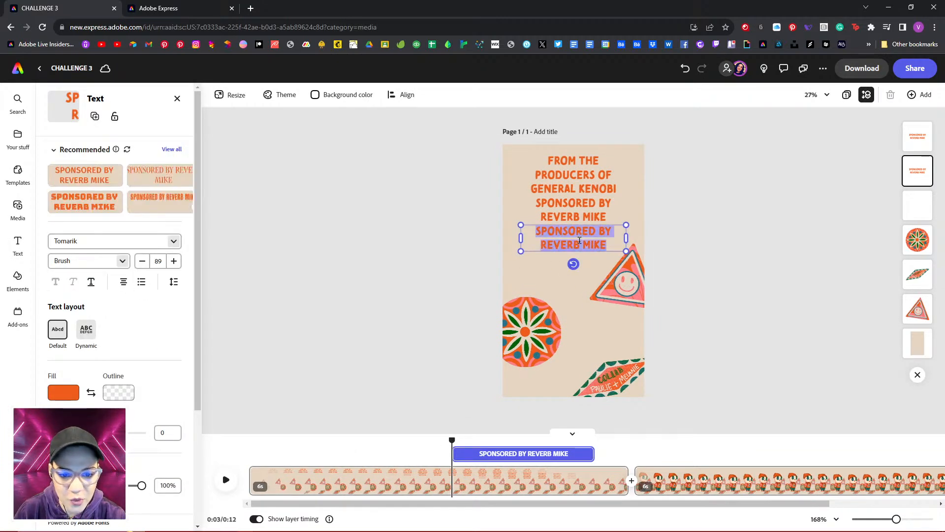
pyautogui.write('IN COLLAB WITH PAULIE')
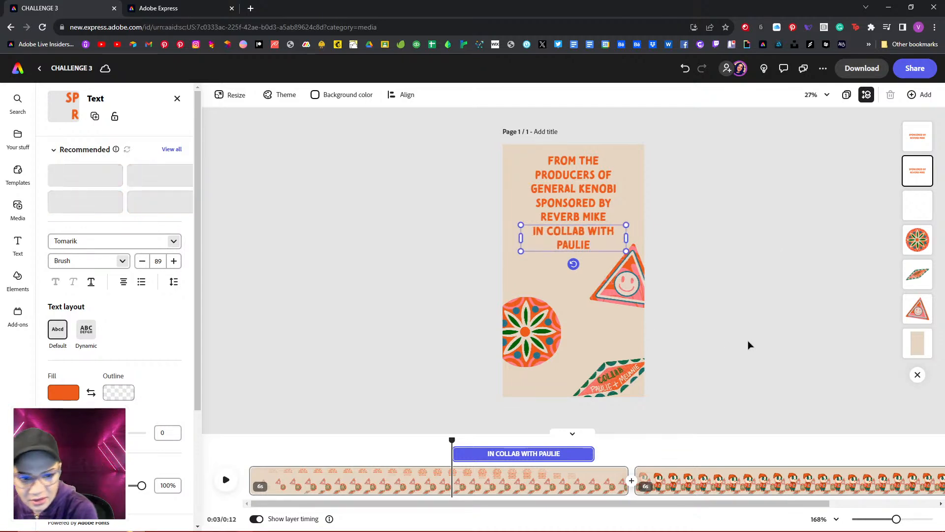
pyautogui.write(' & ')
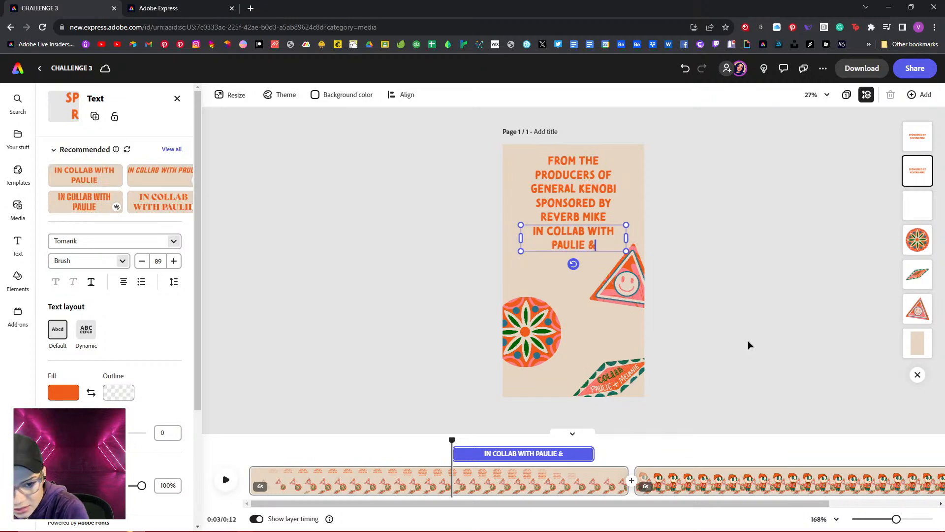
pyautogui.write('MELANIE')
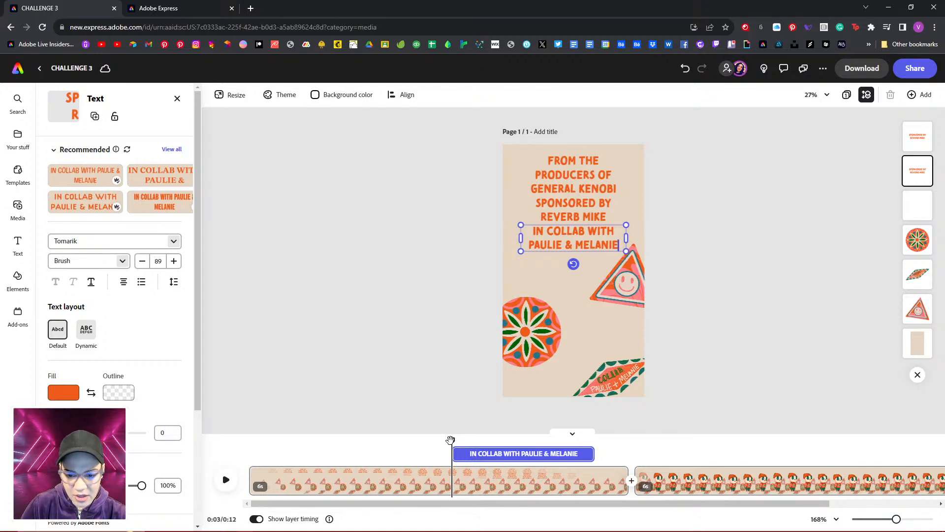
# Step: Preview the animation and extend the layers of all three credit texts to the end of the 6-second first scene
pyautogui.moveTo(410, 438); pyautogui.dragTo(229, 443)
pyautogui.press('space')
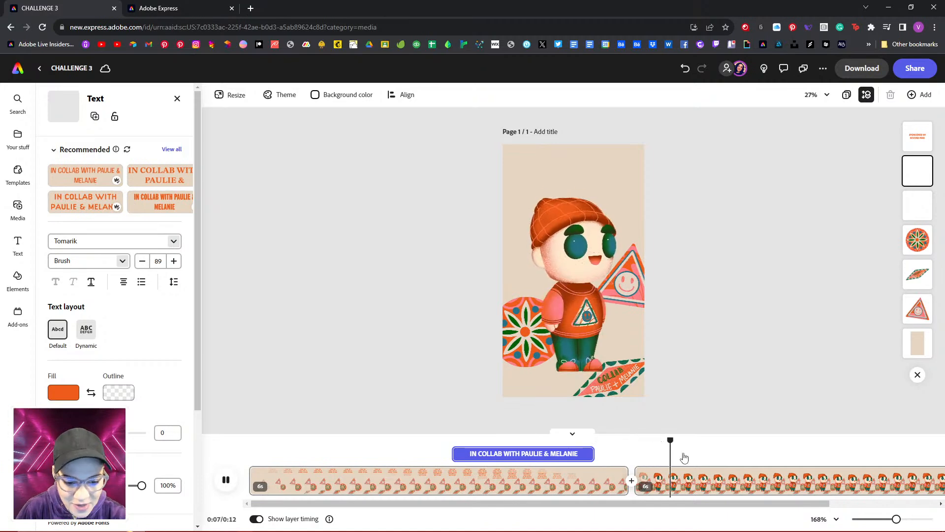
pyautogui.click(619, 437)
pyautogui.moveTo(594, 453); pyautogui.dragTo(486, 440)
pyautogui.click(596, 215)
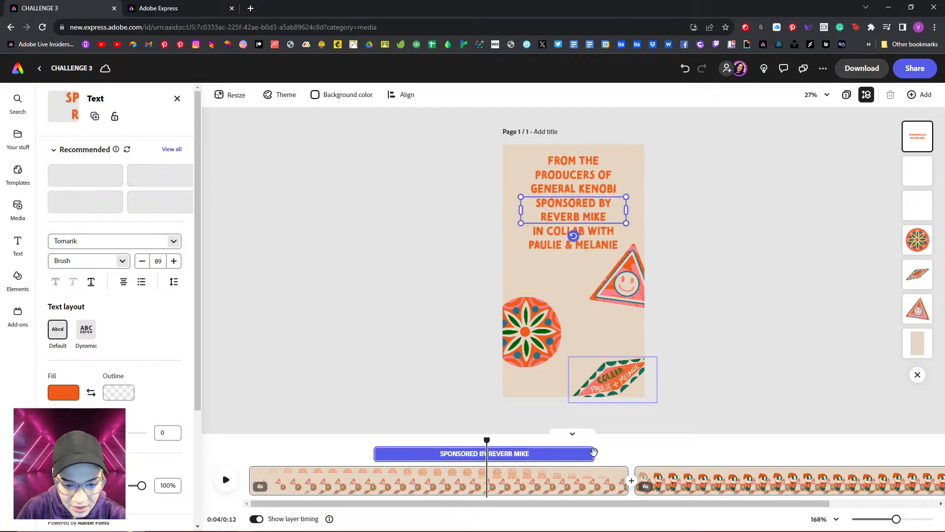
pyautogui.moveTo(590, 456); pyautogui.dragTo(408, 440)
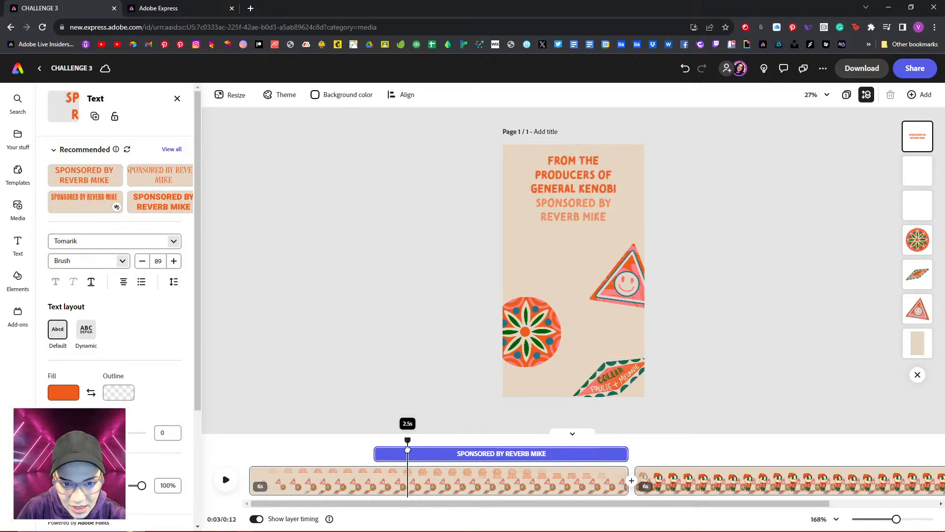
pyautogui.click(579, 169)
pyautogui.moveTo(593, 456); pyautogui.dragTo(627, 456)
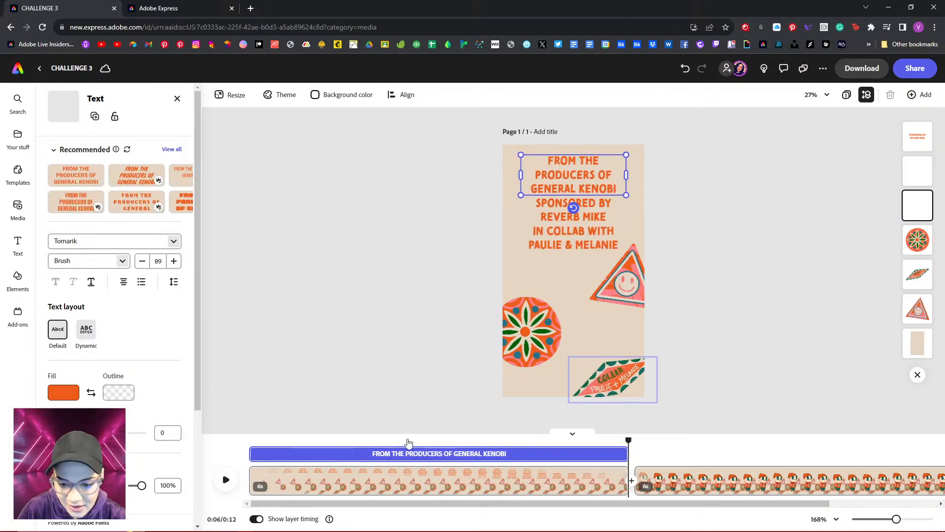
# Step: Play the animation from the start and check the transition from the credit texts to the character's scene
pyautogui.click(253, 439)
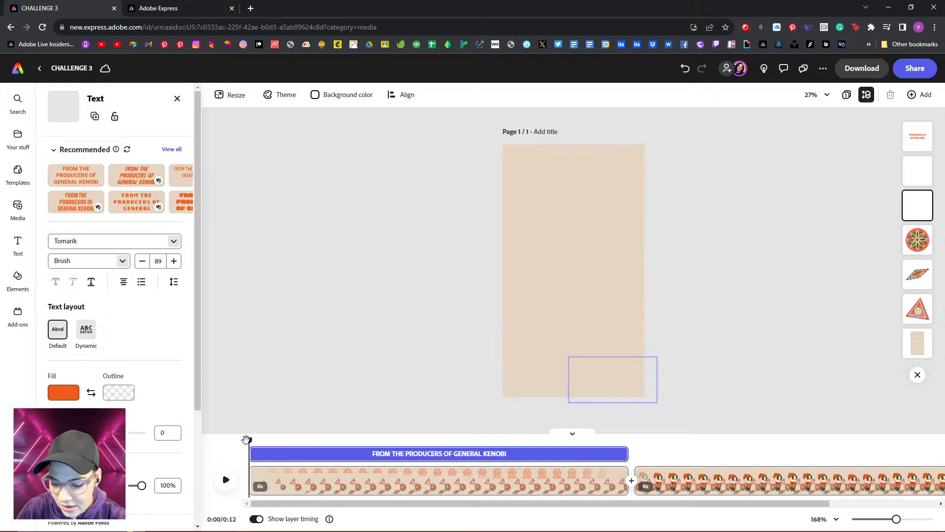
pyautogui.press('space')
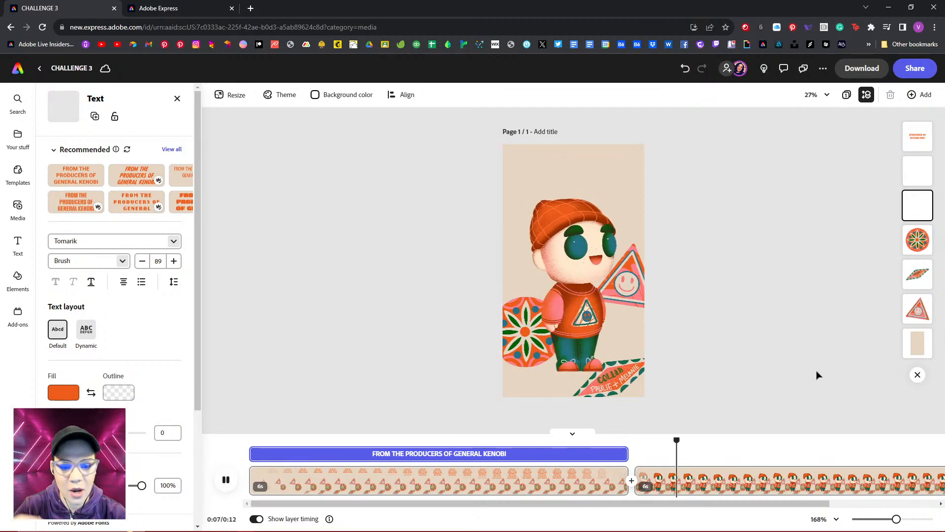
pyautogui.click(671, 442)
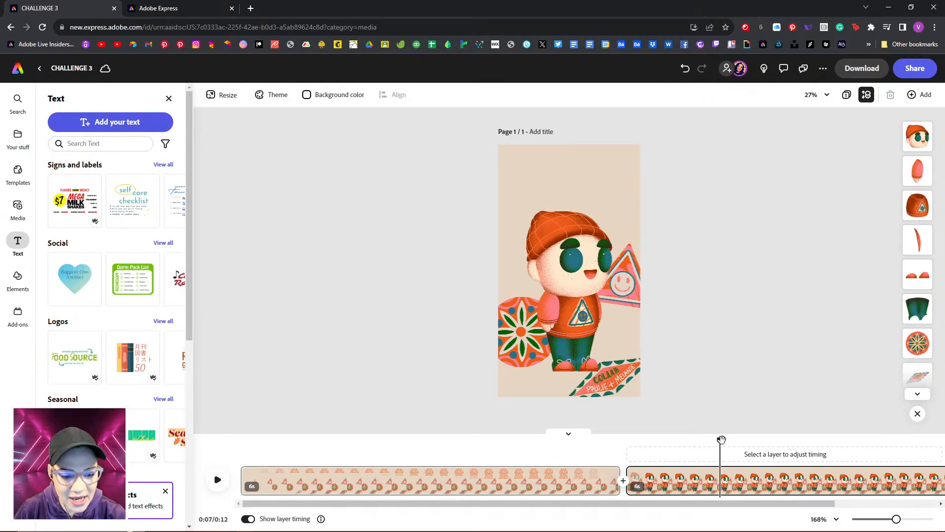
pyautogui.moveTo(719, 439); pyautogui.dragTo(547, 443)
# Step: Add a new text to the second scene at about 7 seconds and place it above the character's hat
pyautogui.click(703, 440)
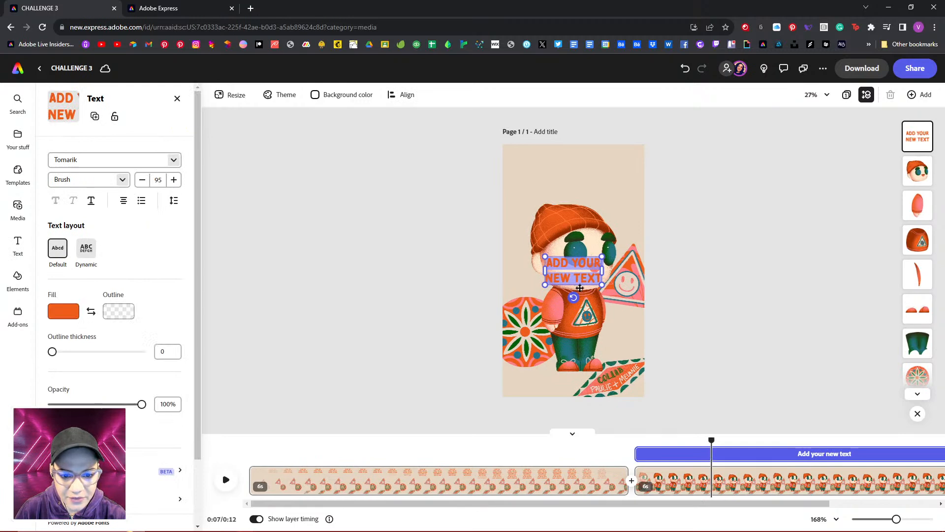
pyautogui.moveTo(581, 287); pyautogui.dragTo(582, 188)
pyautogui.click(588, 178)
pyautogui.moveTo(601, 181)
pyautogui.mouseDown()
pyautogui.moveTo(541, 157)
pyautogui.moveTo(612, 188)
pyautogui.mouseUp()
# Step: Set the new text to "THE ODARI BOBBLEHEAD", wrapped onto two lines at font size 148 above the character
pyautogui.click(552, 164)
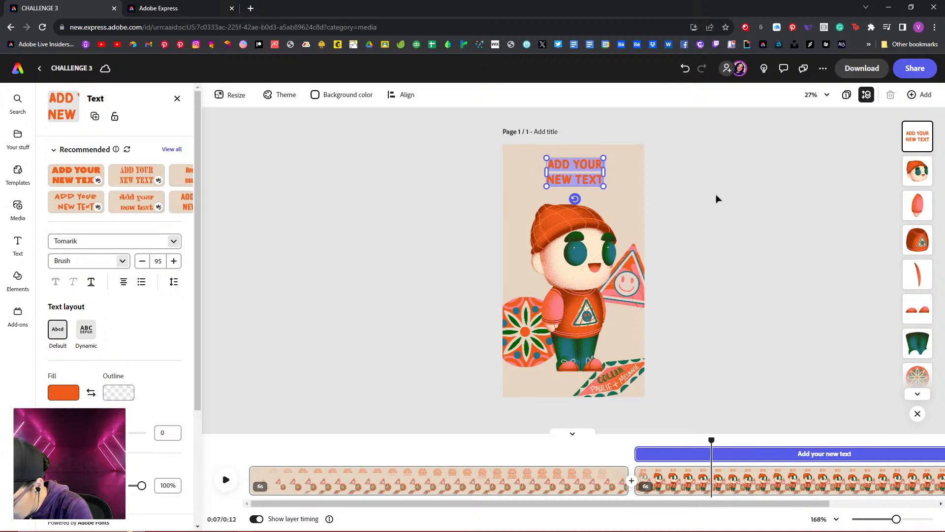
pyautogui.write('THE O')
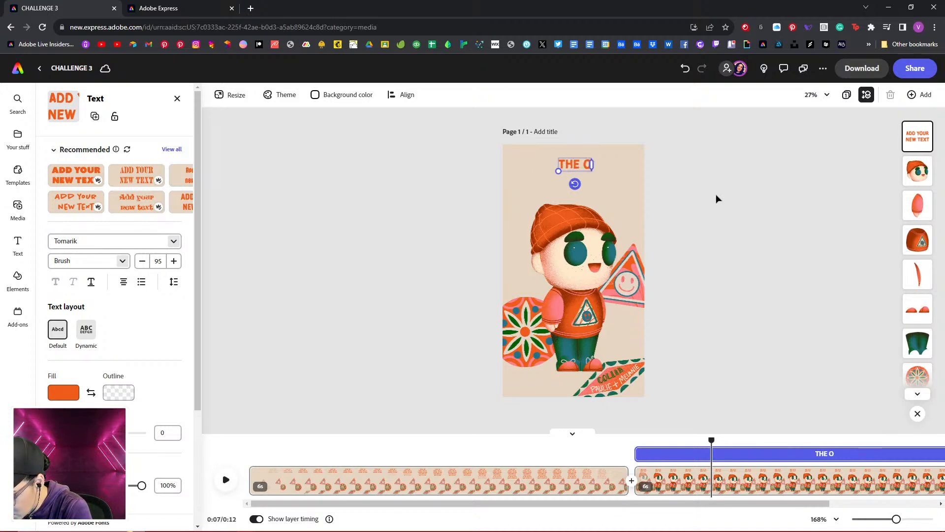
pyautogui.write('DARI BOBBLEHEAD')
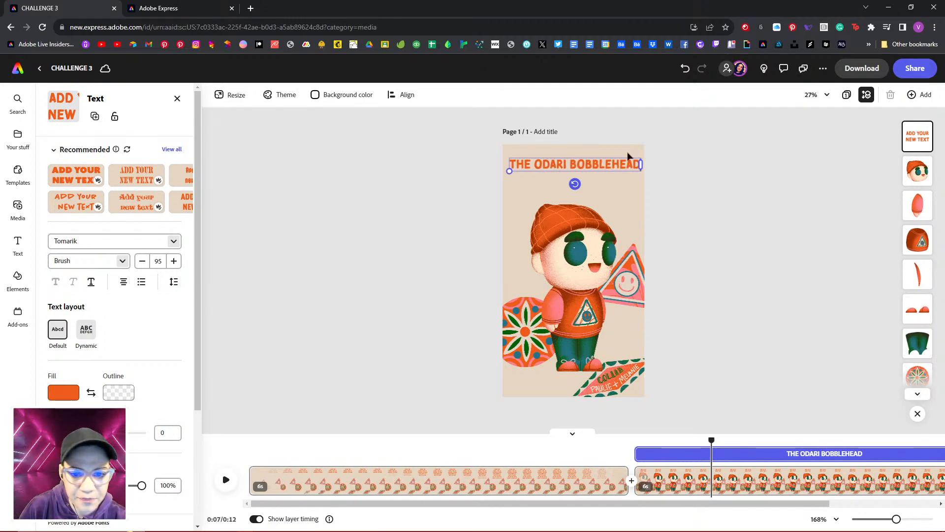
pyautogui.moveTo(642, 164); pyautogui.dragTo(589, 195)
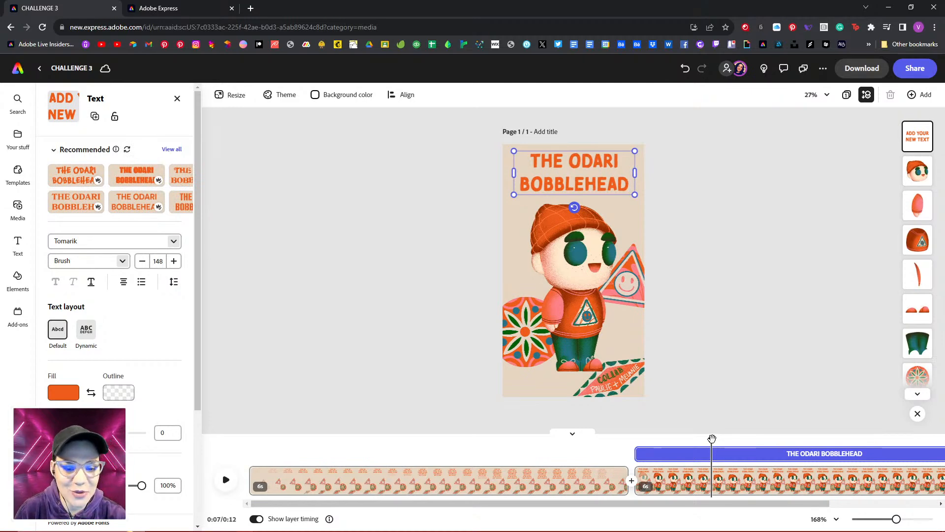
# Step: Play both scenes from the start to review the credits and the title
pyautogui.moveTo(712, 439); pyautogui.dragTo(237, 451)
pyautogui.press('space')
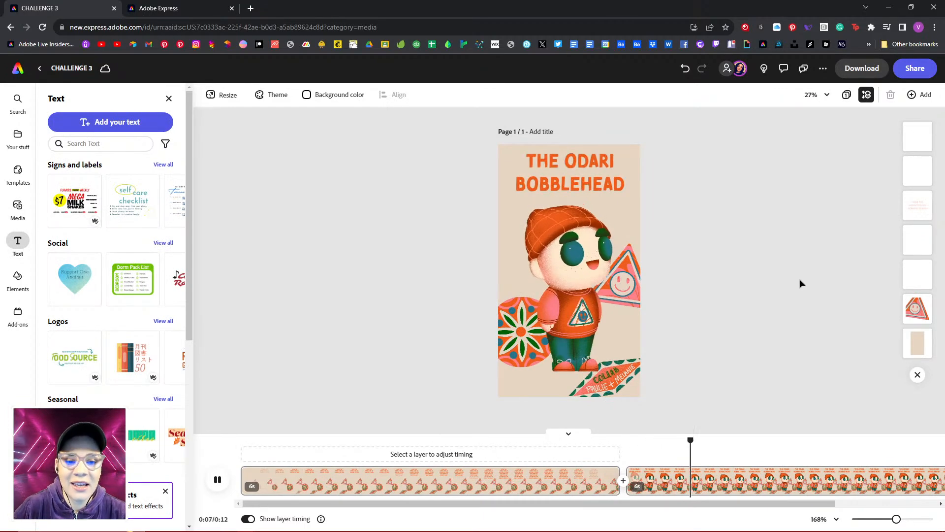
pyautogui.press('space')
# Step: Record a voiceover of about 14 seconds from the start of the video using the default microphone
pyautogui.moveTo(740, 440); pyautogui.dragTo(209, 447)
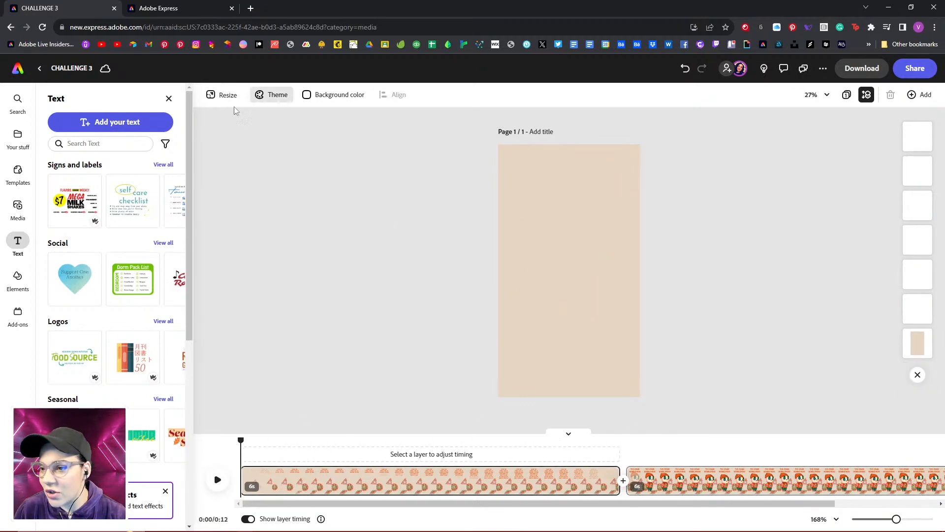
pyautogui.click(20, 209)
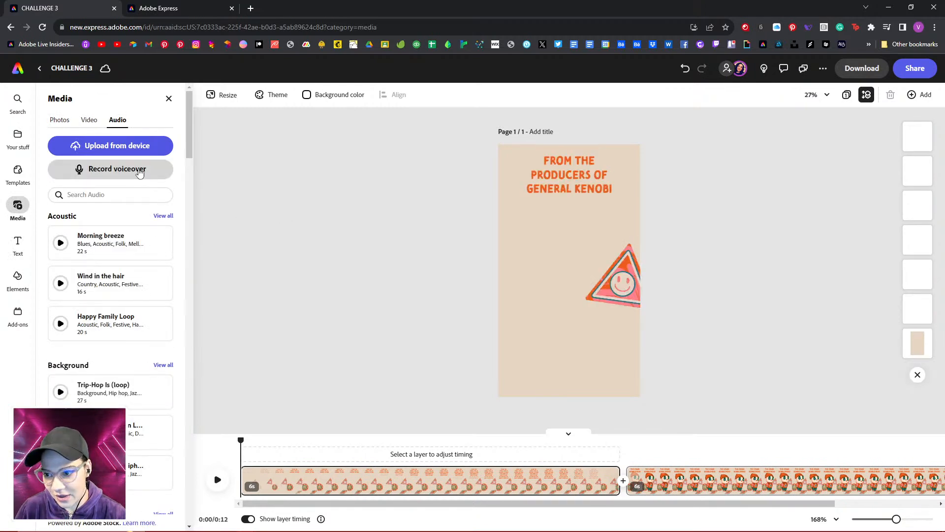
pyautogui.click(139, 171)
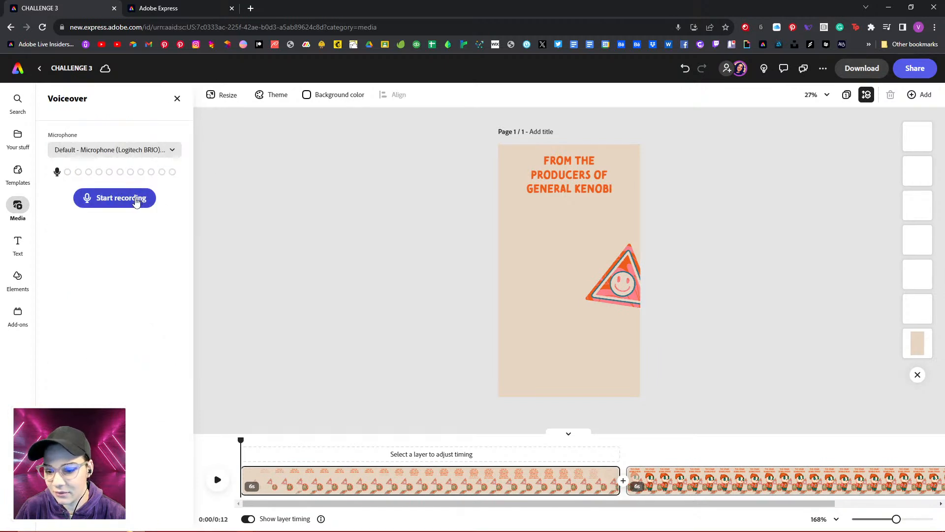
pyautogui.click(136, 201)
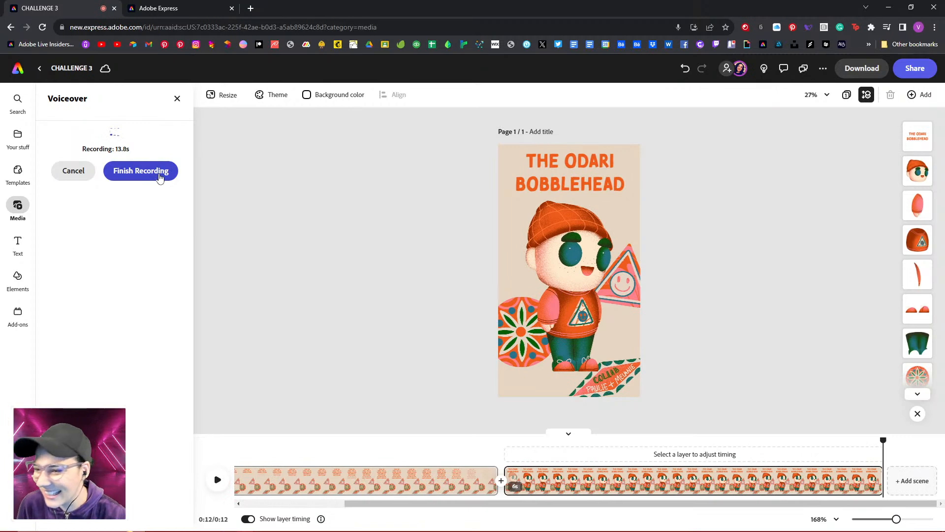
pyautogui.click(141, 171)
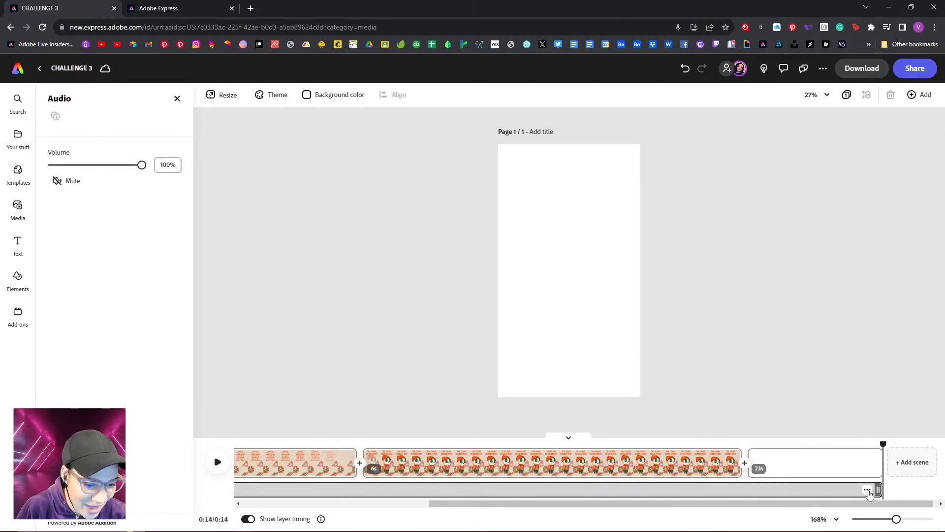
# Step: Trim the voiceover to 12 seconds so it ends with the second scene, and play the video back from the start
pyautogui.click(876, 492)
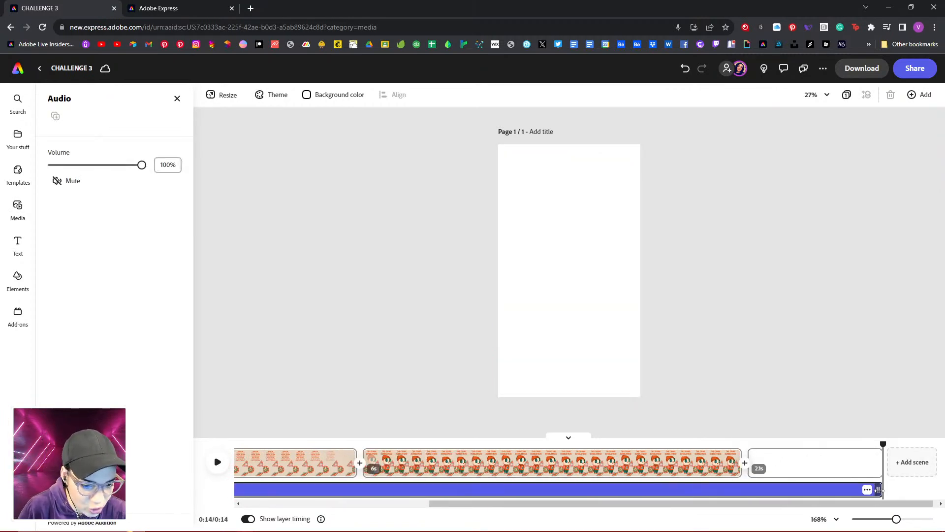
pyautogui.moveTo(879, 490); pyautogui.dragTo(736, 494)
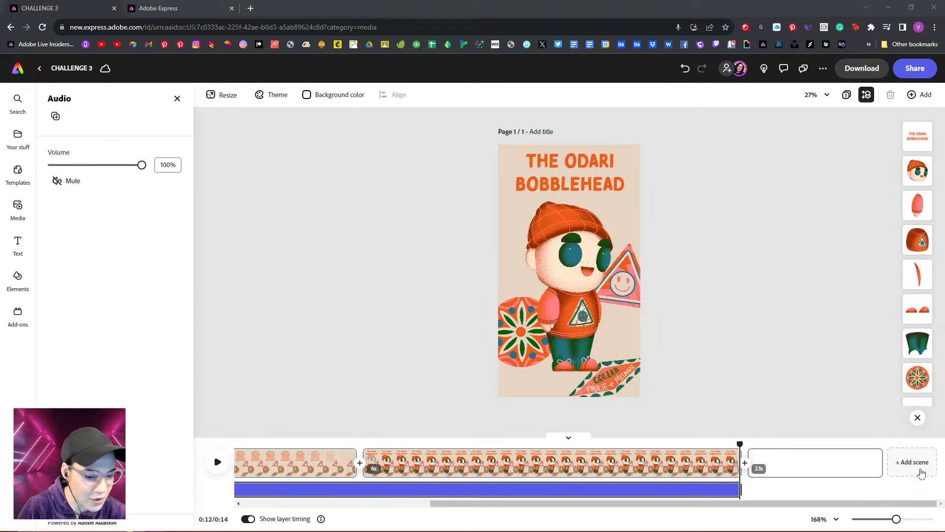
pyautogui.moveTo(739, 443); pyautogui.dragTo(194, 439)
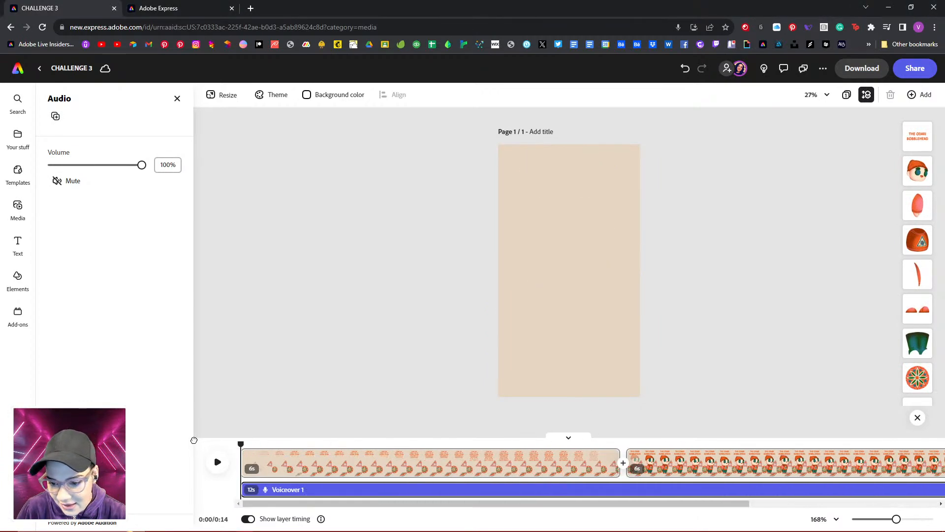
pyautogui.click(314, 416)
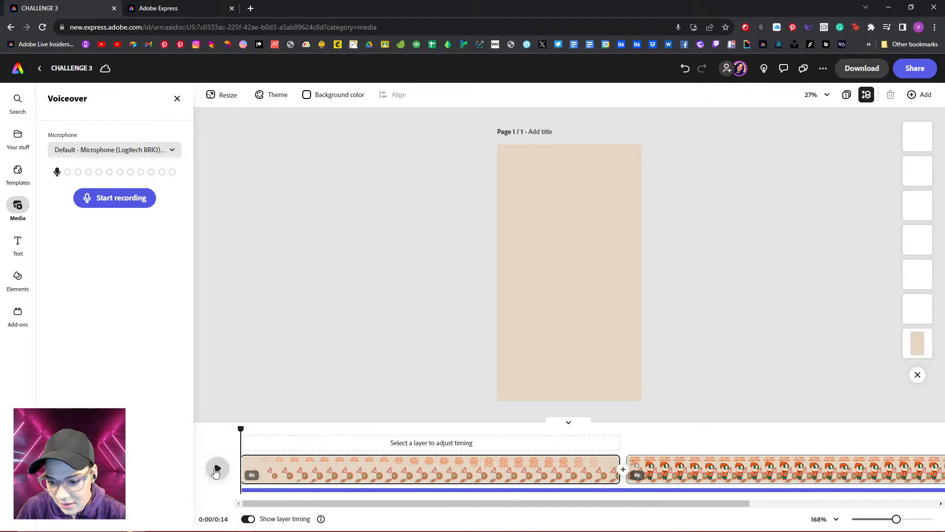
pyautogui.click(215, 470)
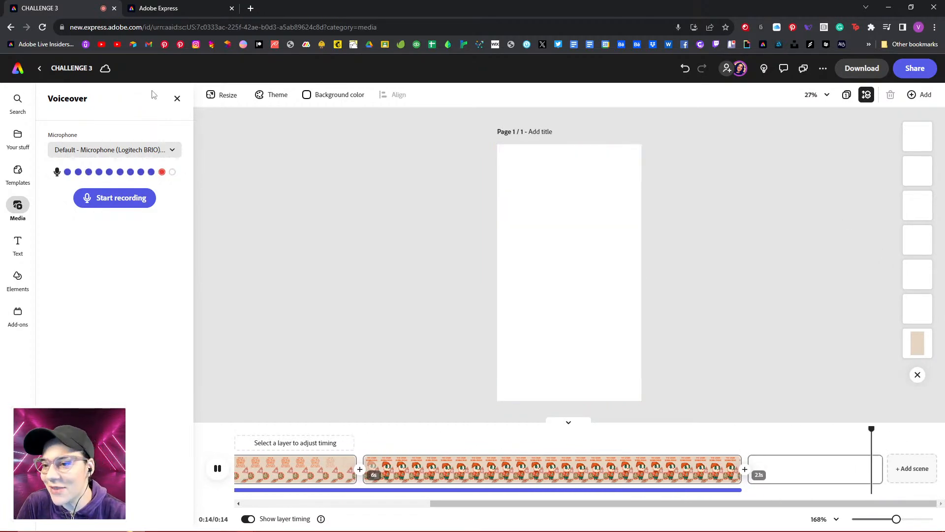
# Step: Add the "Happy Family Loop" track to the timeline as background music
pyautogui.click(177, 98)
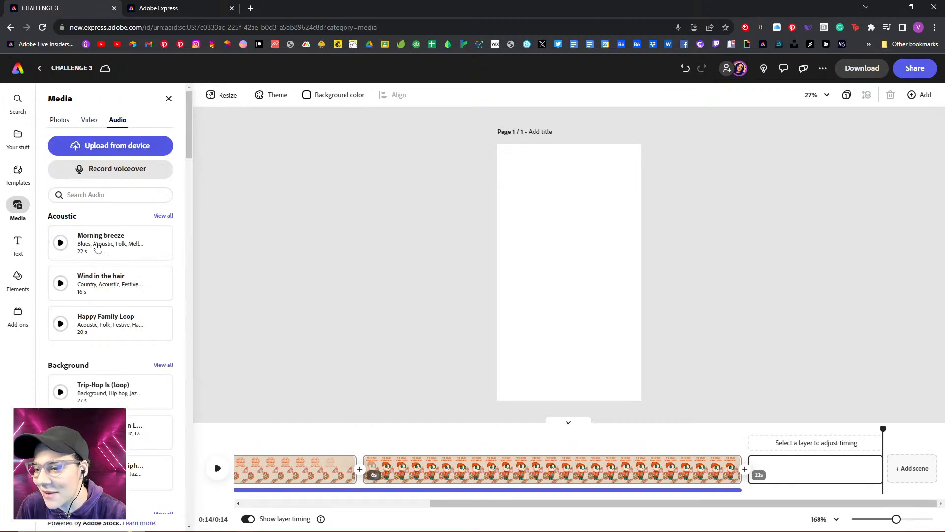
pyautogui.scroll(-2, 104, 315)
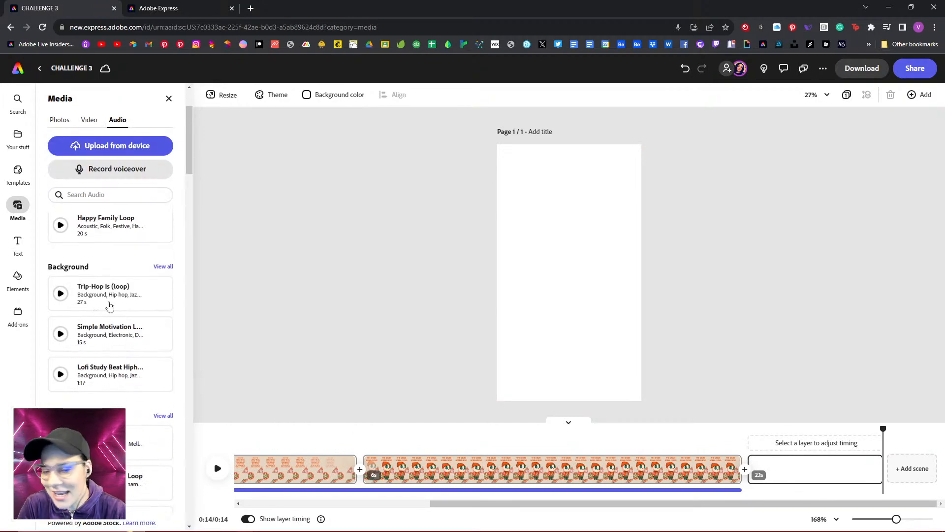
pyautogui.moveTo(110, 232); pyautogui.dragTo(475, 472)
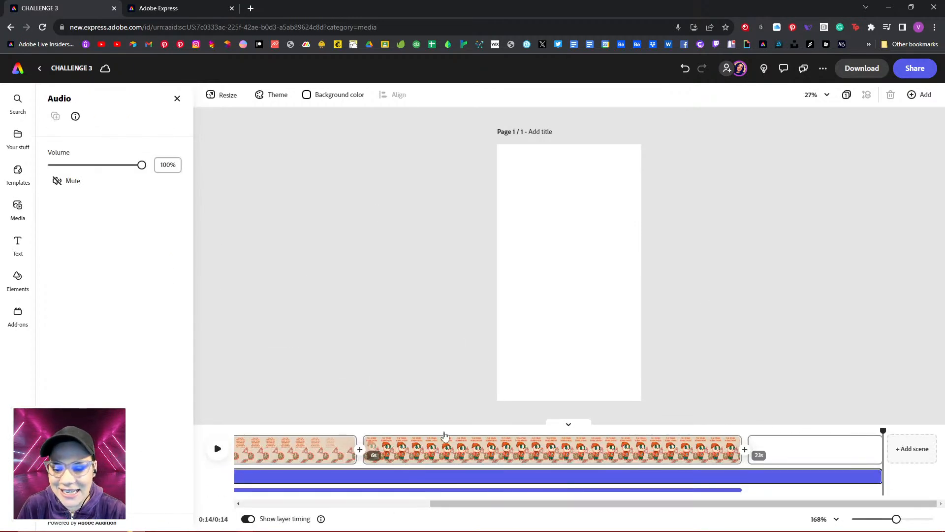
# Step: Scrub through the video from the start to about 7.7 seconds to review both scenes
pyautogui.click(455, 432)
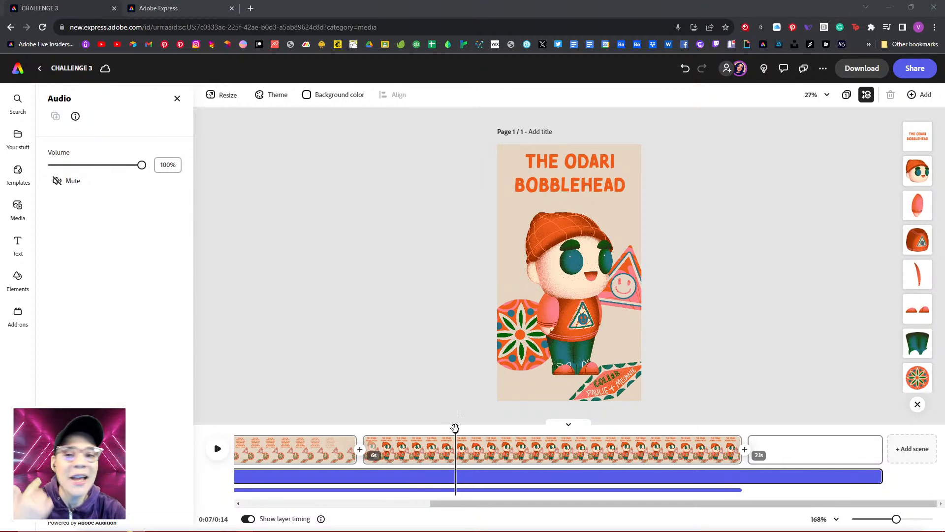
pyautogui.moveTo(456, 431); pyautogui.dragTo(163, 437)
pyautogui.click(776, 388)
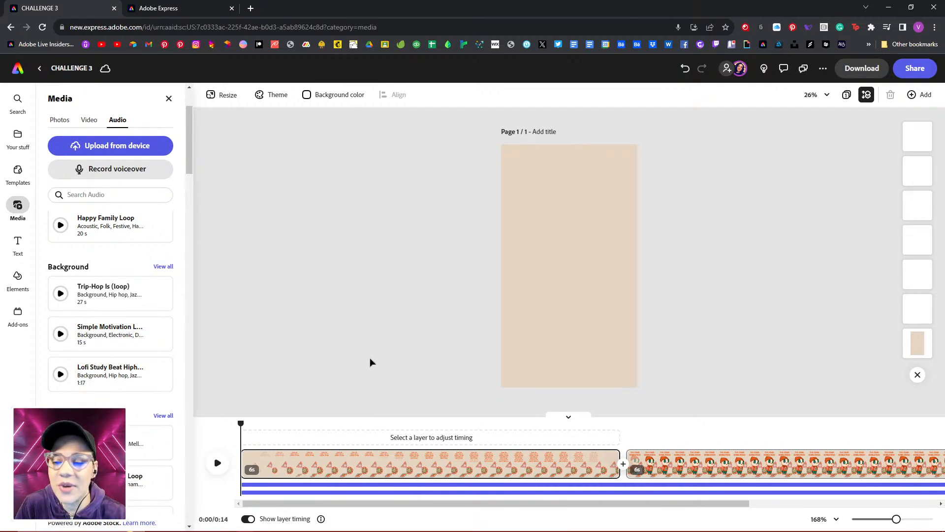
pyautogui.moveTo(241, 423); pyautogui.dragTo(733, 429)
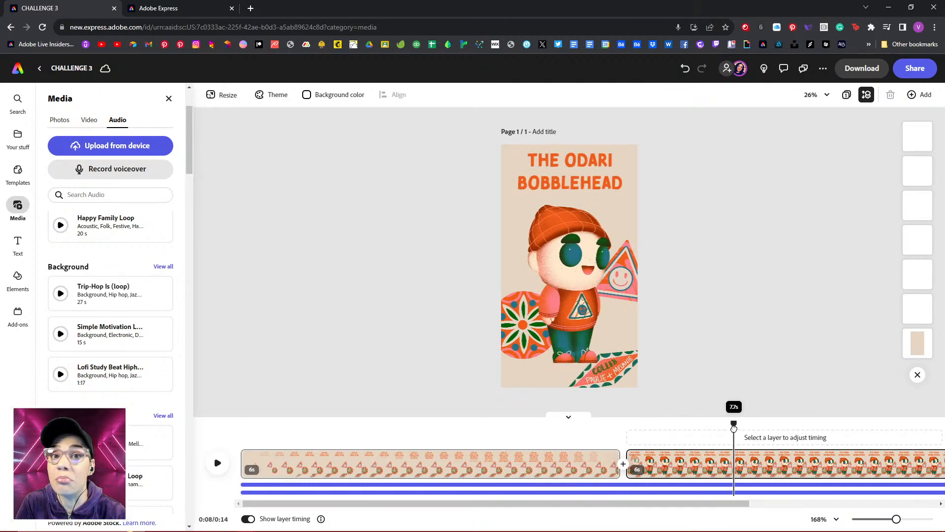